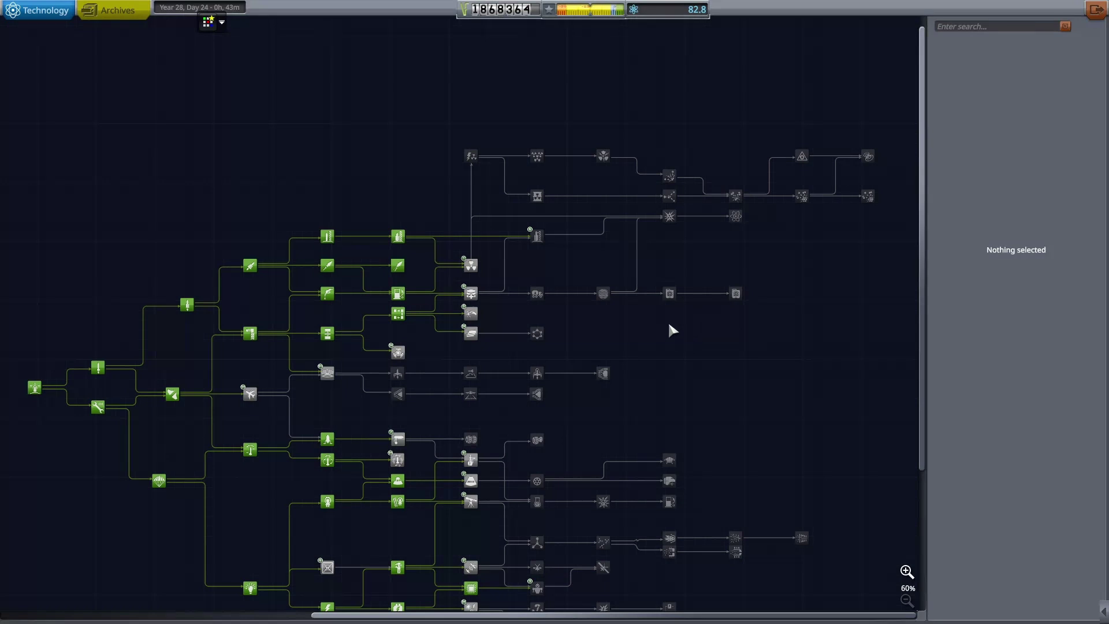
pyautogui.scroll(-2, 662, 295)
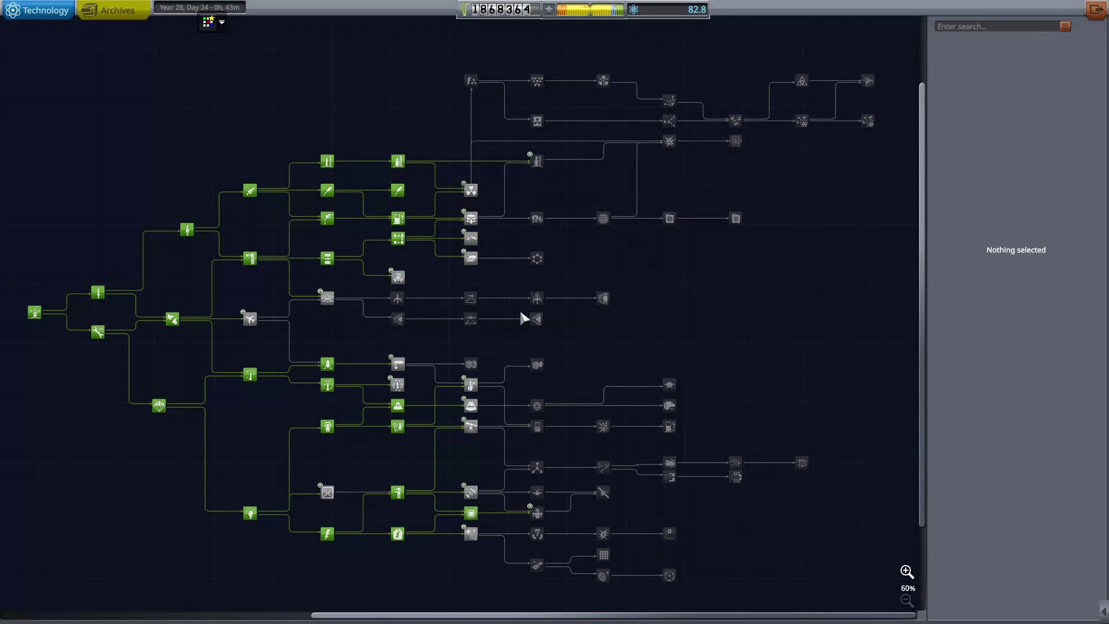
# - Review the Fusion Rockets, Specialized Plasma Propulsion and High Density Fusion Reactions research nodes
pyautogui.click(672, 121)
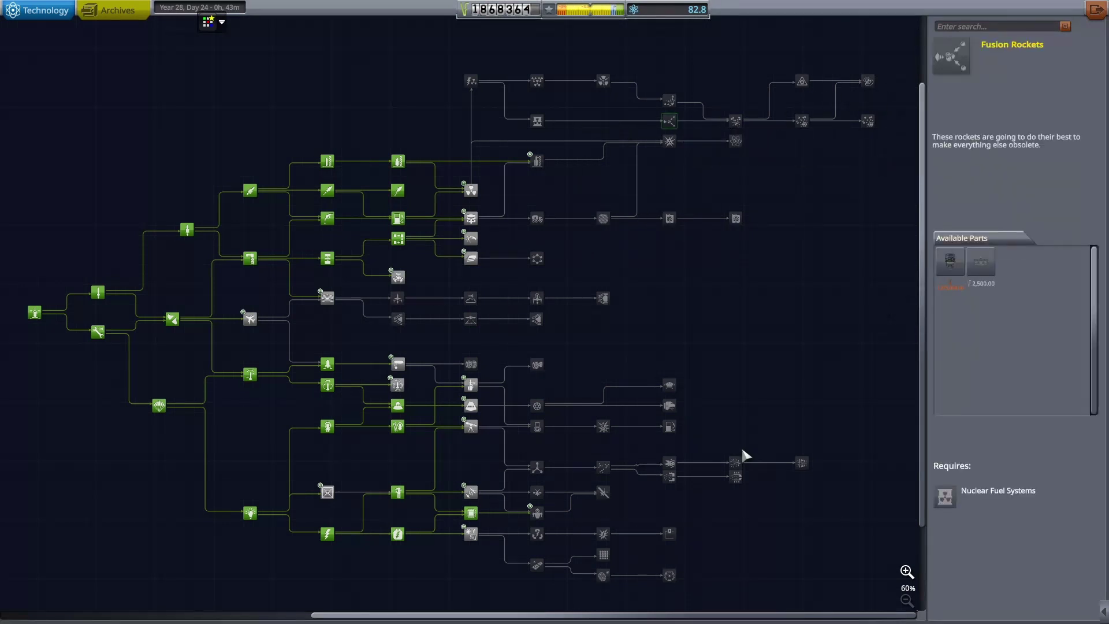
pyautogui.click(799, 466)
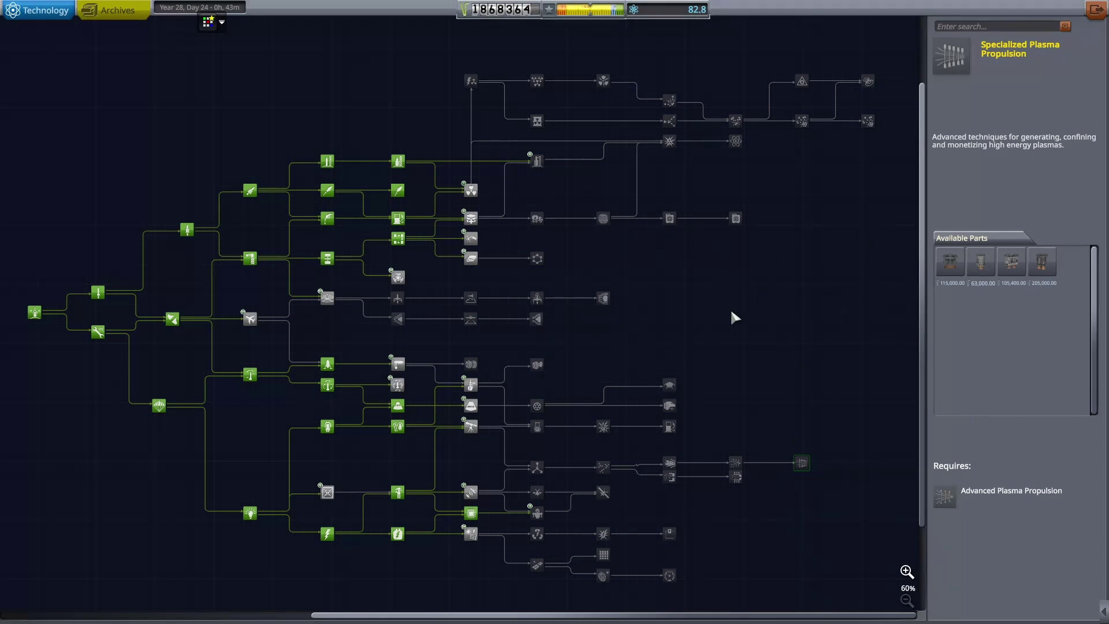
pyautogui.scroll(1, 718, 286)
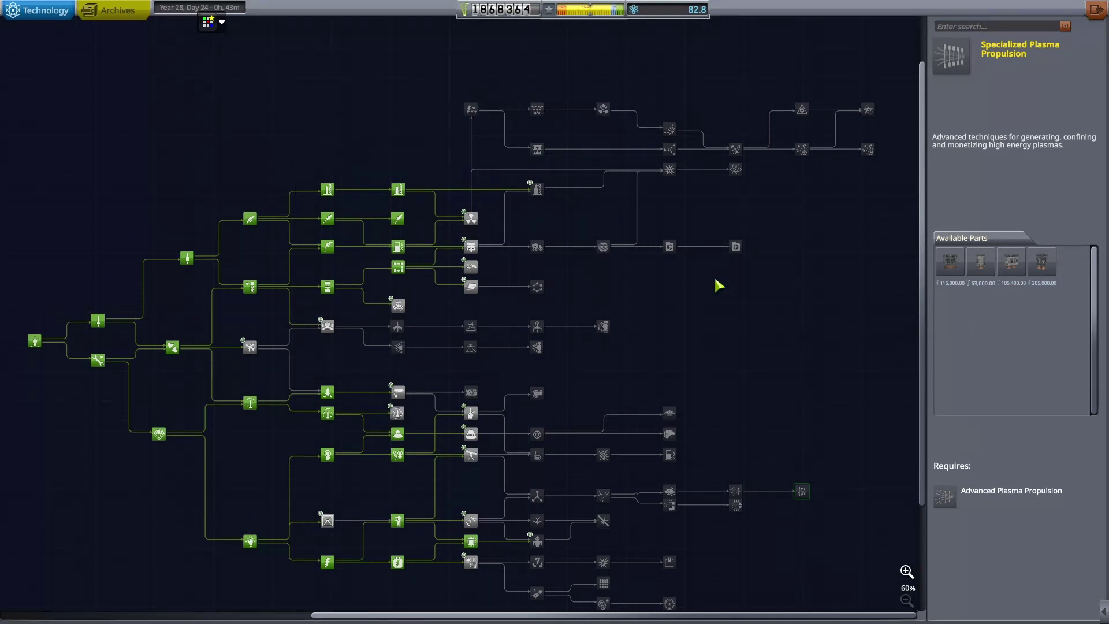
pyautogui.moveTo(719, 295); pyautogui.dragTo(742, 263)
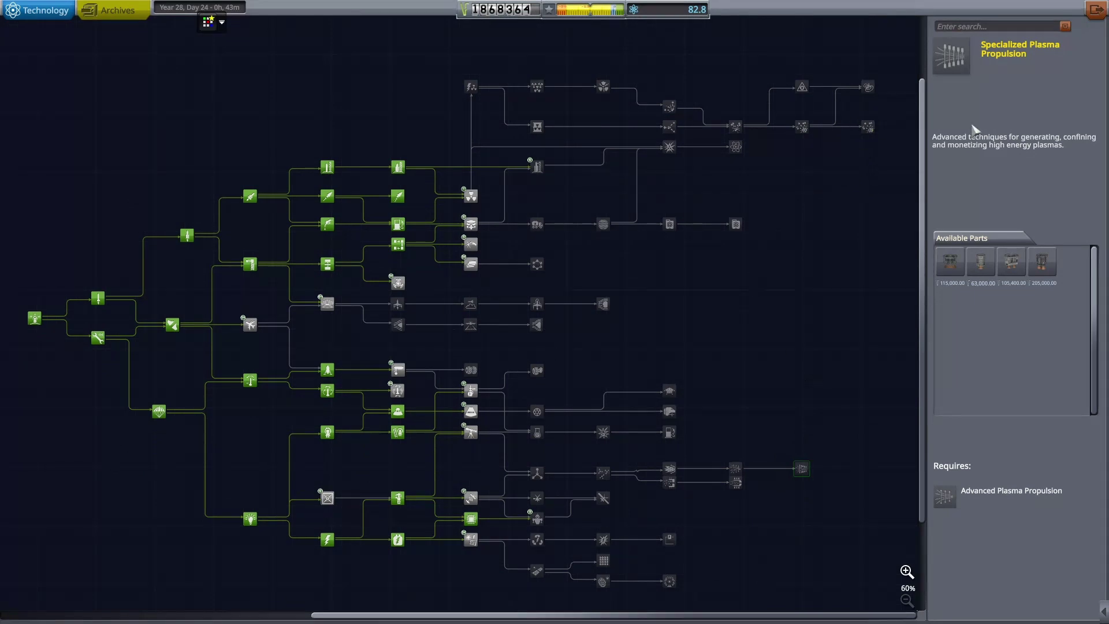
pyautogui.click(868, 127)
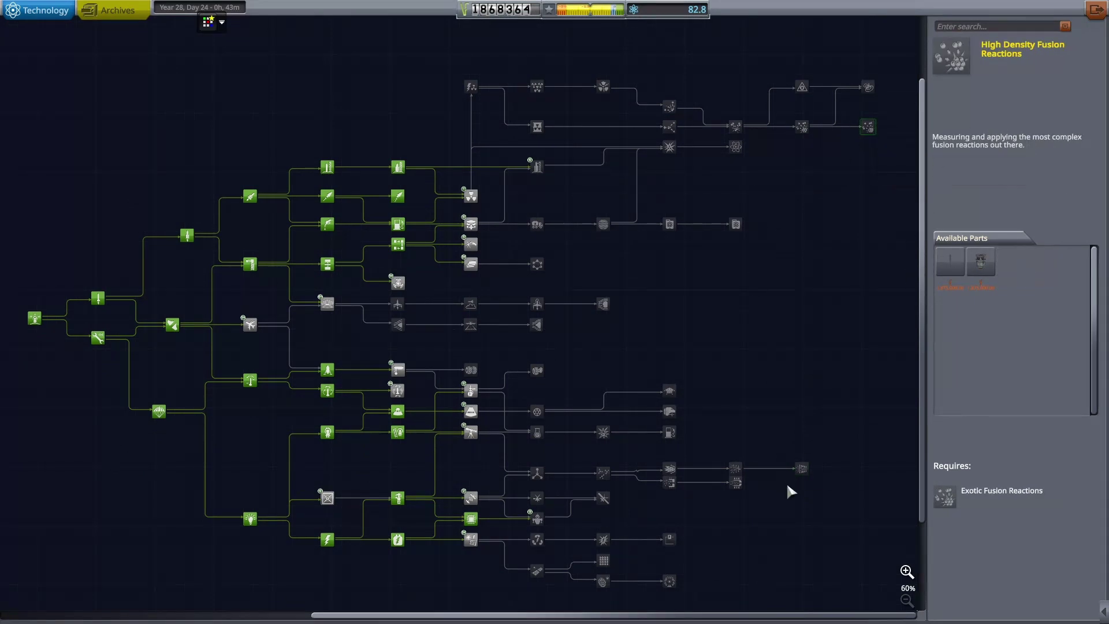
pyautogui.click(802, 468)
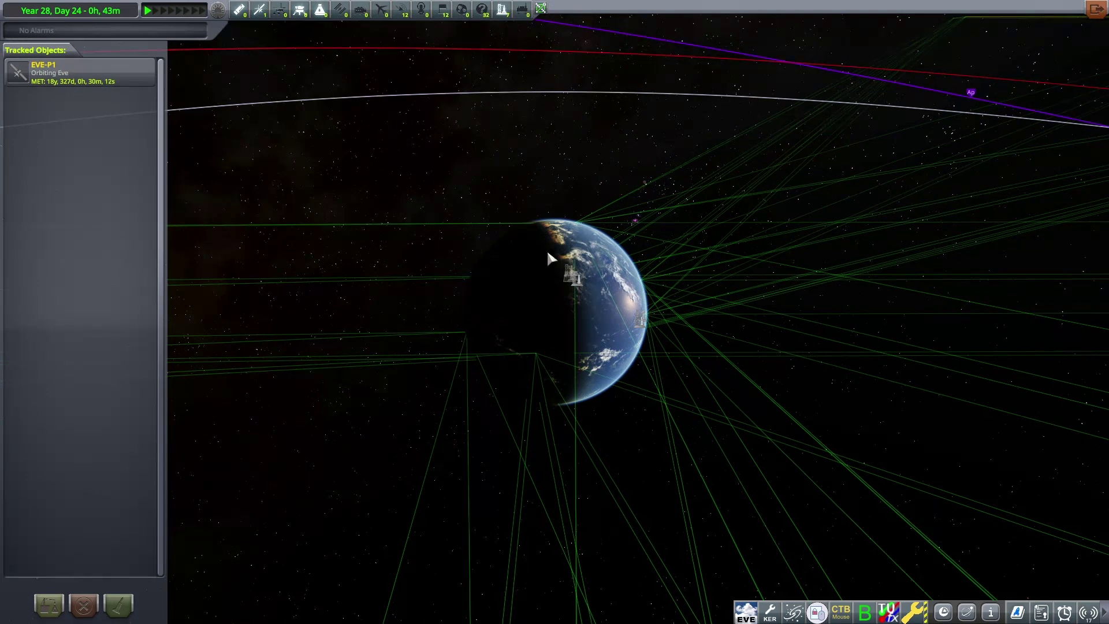
pyautogui.scroll(-2, 441, 235)
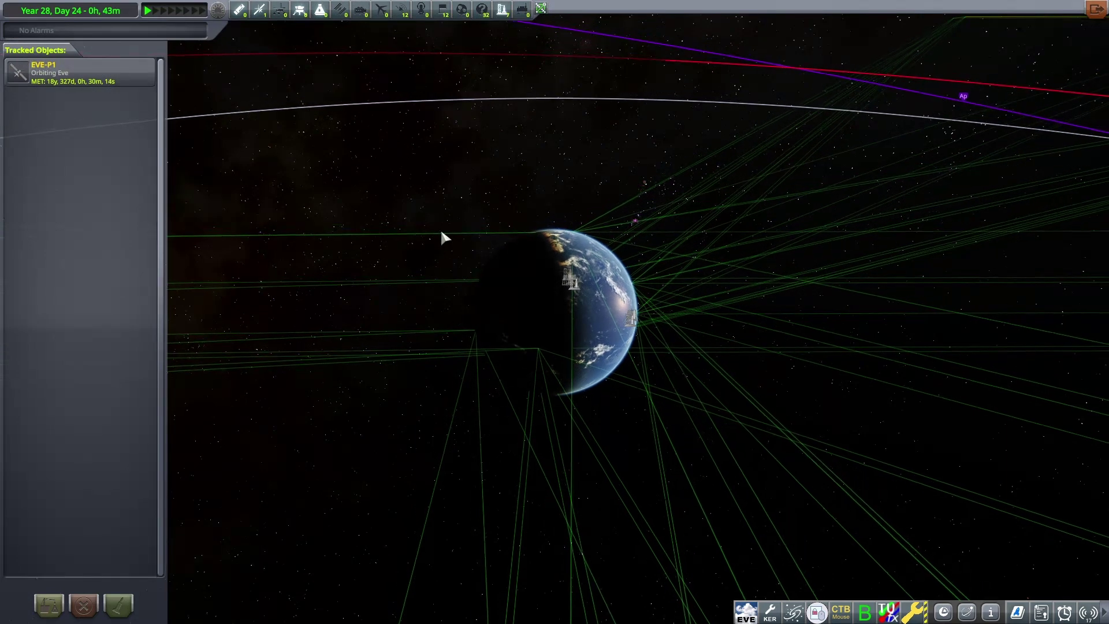
# - Set CommNet visualization to None and tilt the camera down over the orbits
pyautogui.click(541, 9)
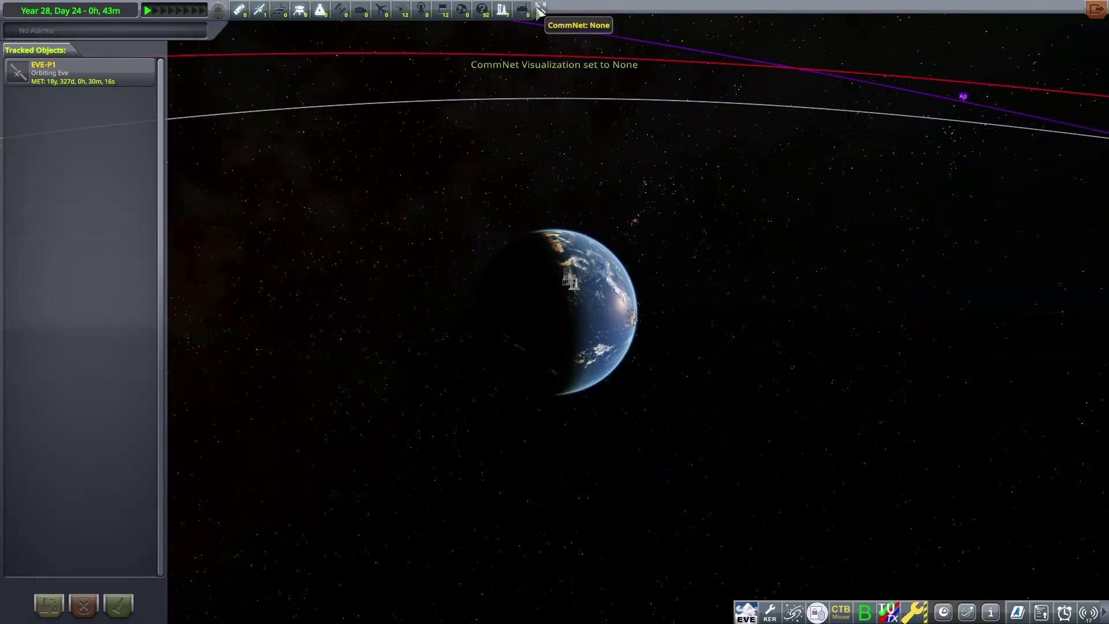
pyautogui.scroll(-3, 501, 248)
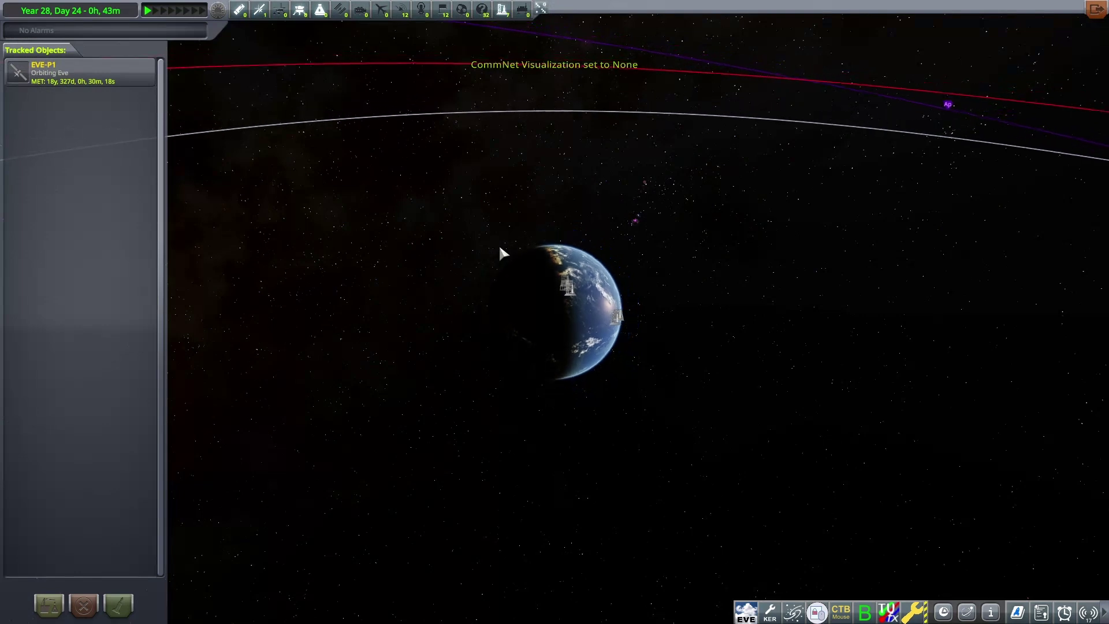
pyautogui.scroll(-3, 501, 253)
pyautogui.press('Down')
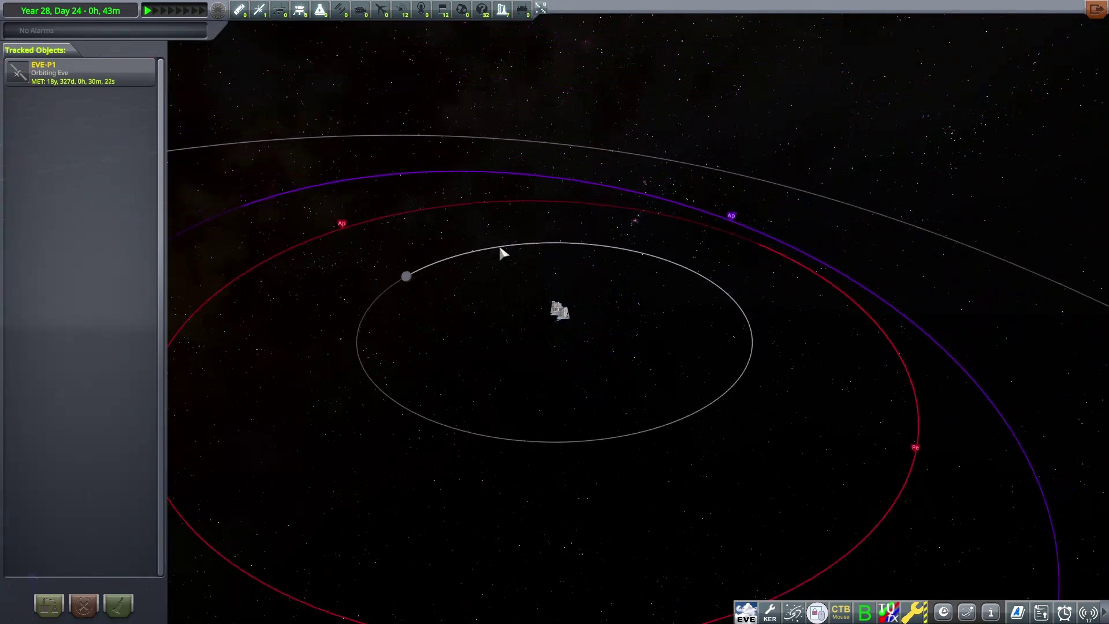
pyautogui.scroll(-3, 500, 252)
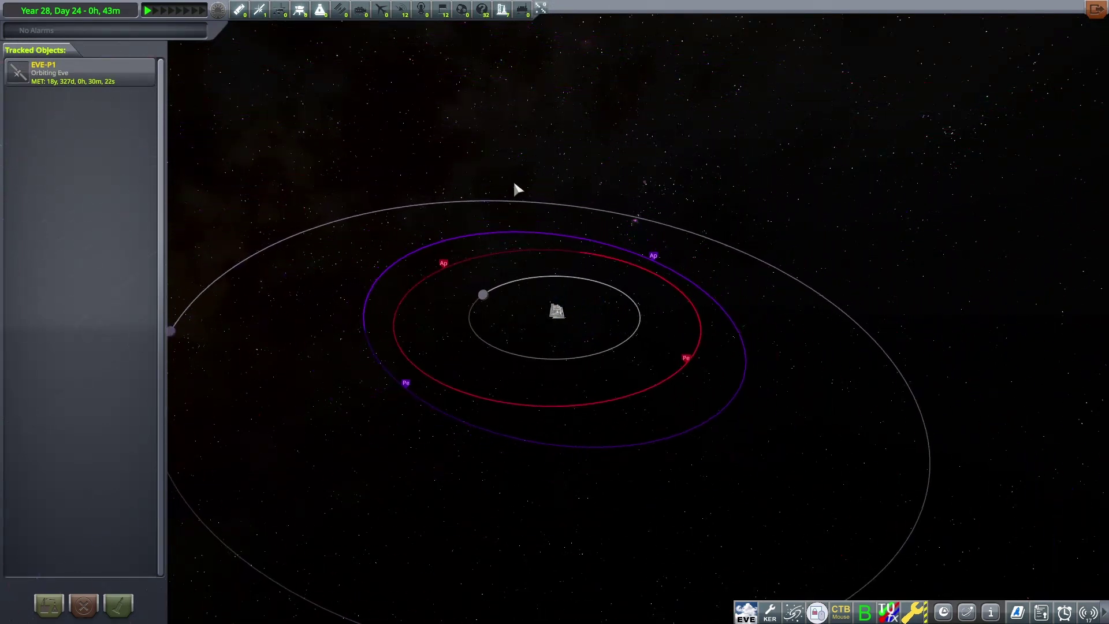
pyautogui.scroll(-3, 519, 172)
pyautogui.scroll(-3, 521, 172)
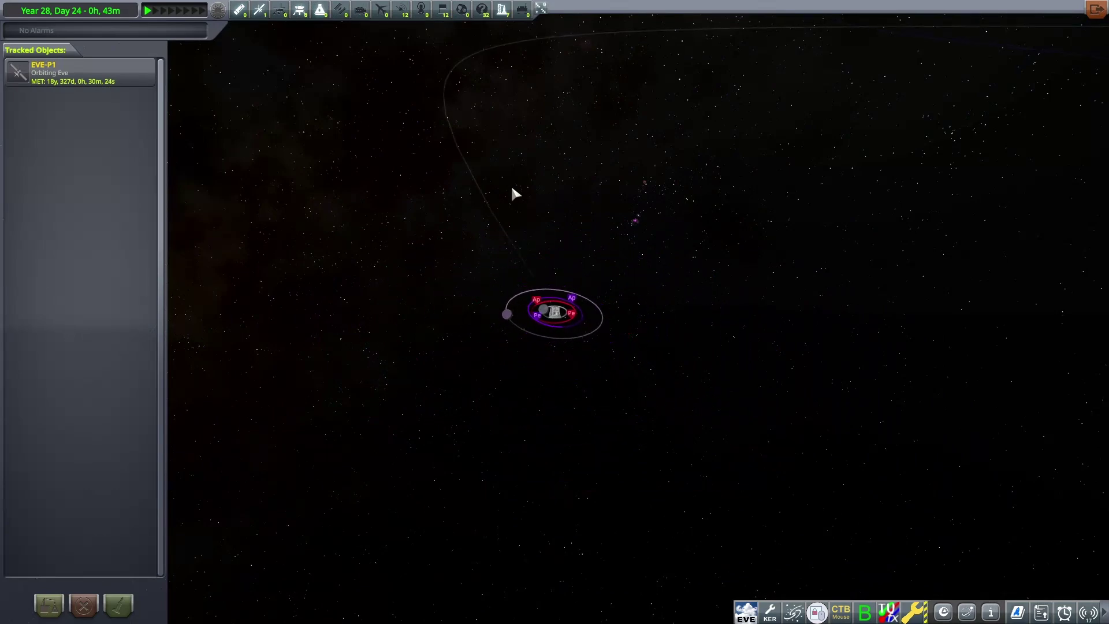
pyautogui.scroll(-3, 512, 190)
pyautogui.scroll(-3, 532, 172)
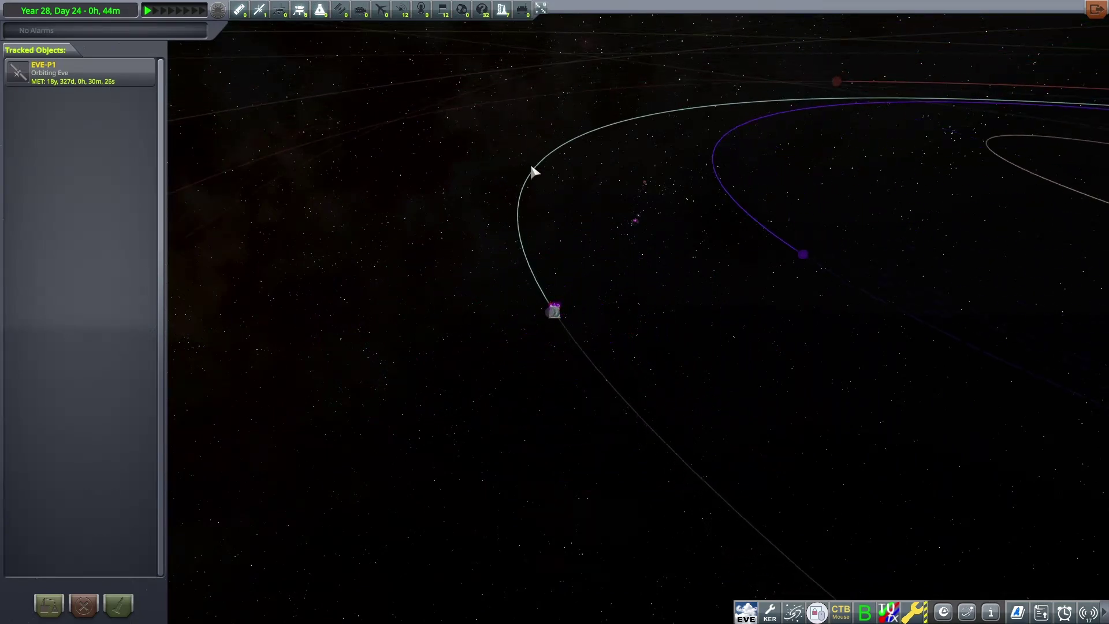
pyautogui.scroll(-3, 533, 172)
pyautogui.scroll(-3, 532, 172)
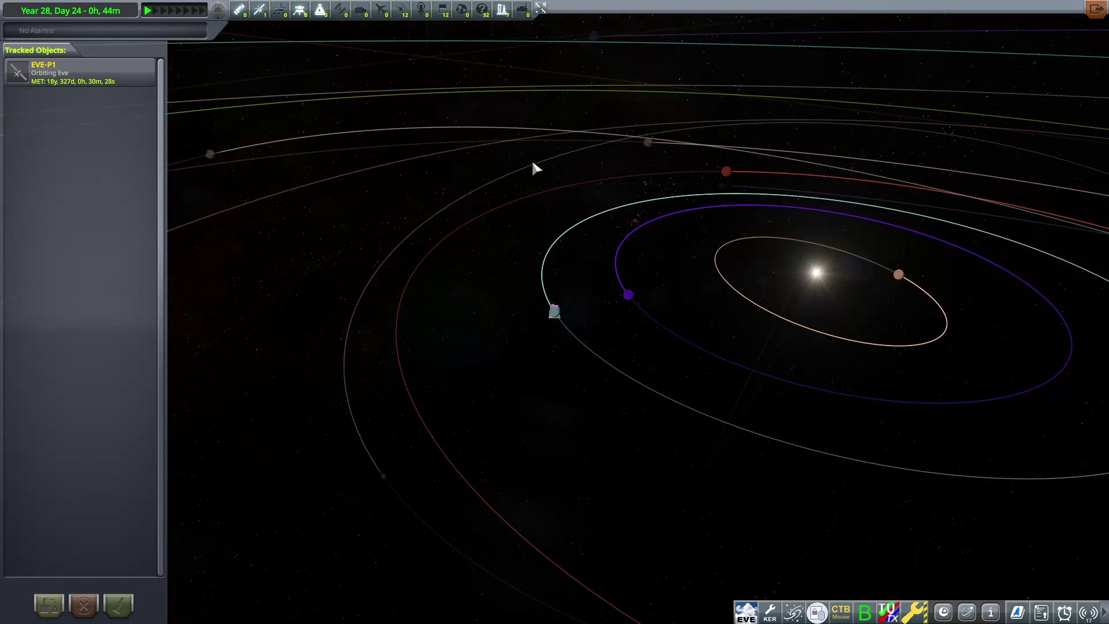
pyautogui.scroll(-3, 533, 169)
pyautogui.scroll(-3, 534, 169)
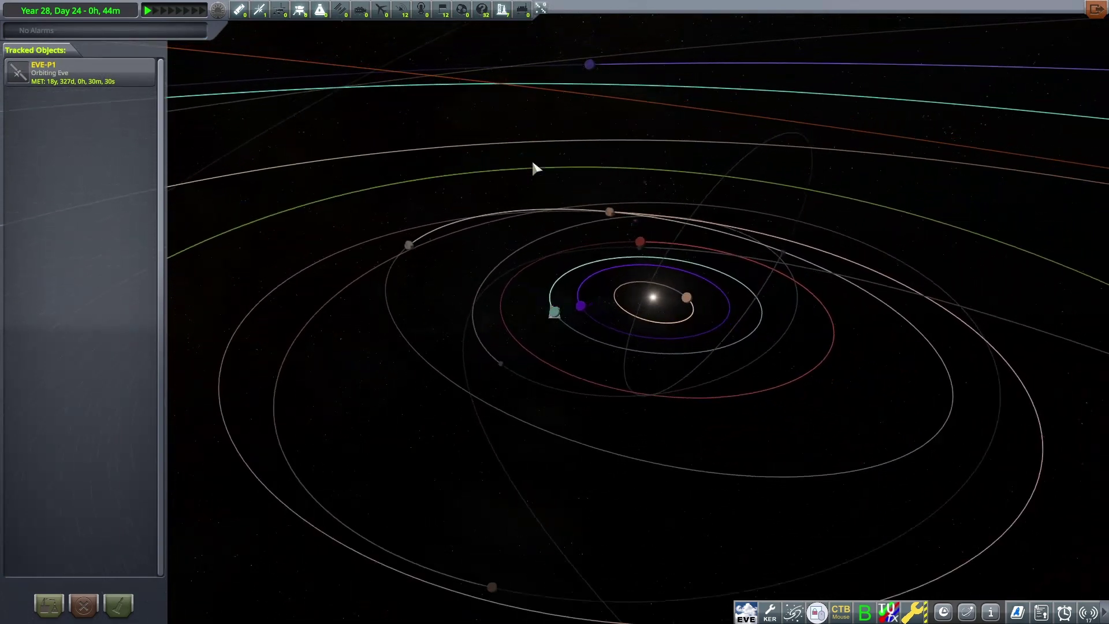
pyautogui.scroll(-3, 533, 169)
pyautogui.scroll(-3, 533, 169)
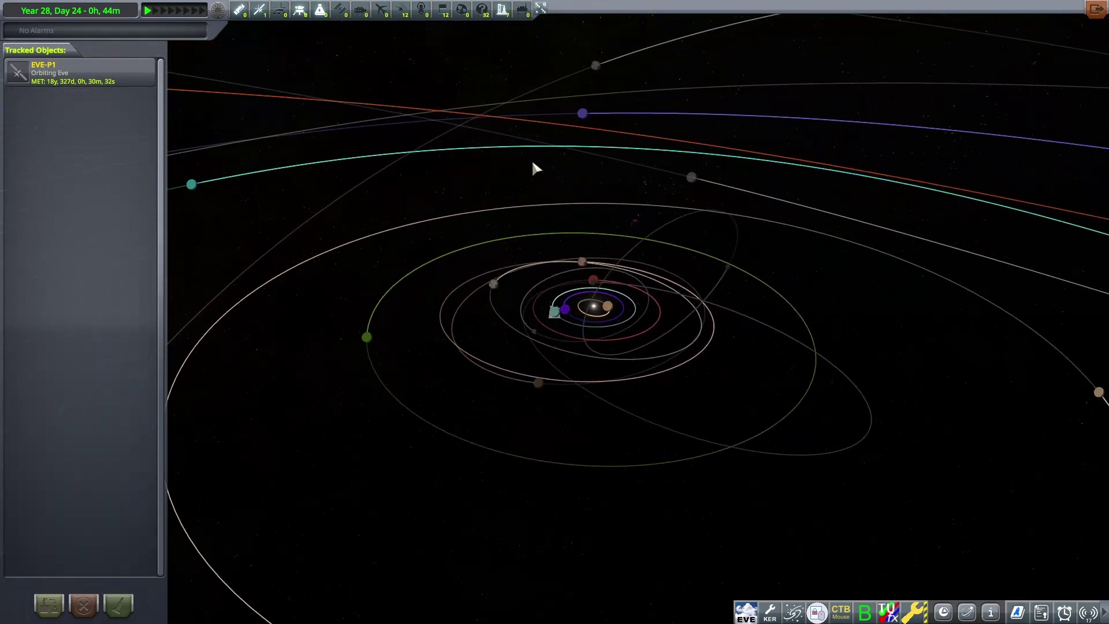
pyautogui.scroll(-3, 533, 169)
# - Rotate the map camera around the Sun and re-tilt the view of Eve's orbit
pyautogui.moveTo(522, 171)
pyautogui.mouseDown()
pyautogui.moveTo(632, 315)
pyautogui.moveTo(645, 315)
pyautogui.moveTo(602, 275)
pyautogui.moveTo(721, 256)
pyautogui.moveTo(690, 217)
pyautogui.moveTo(610, 247)
pyautogui.moveTo(685, 235)
pyautogui.moveTo(858, 245)
pyautogui.mouseUp()
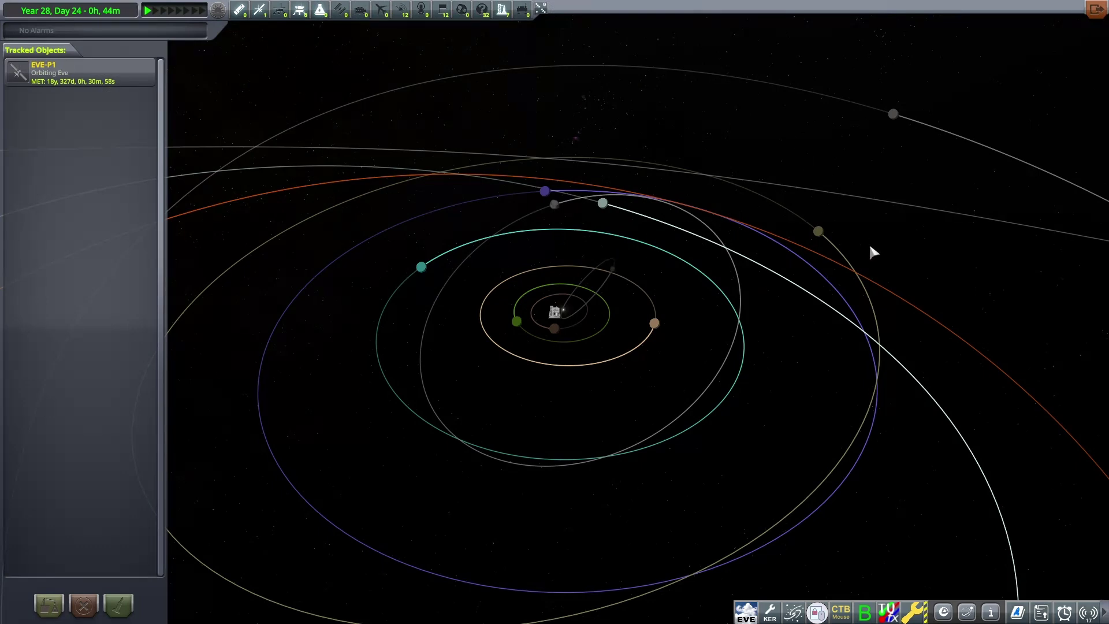
pyautogui.scroll(-3, 730, 189)
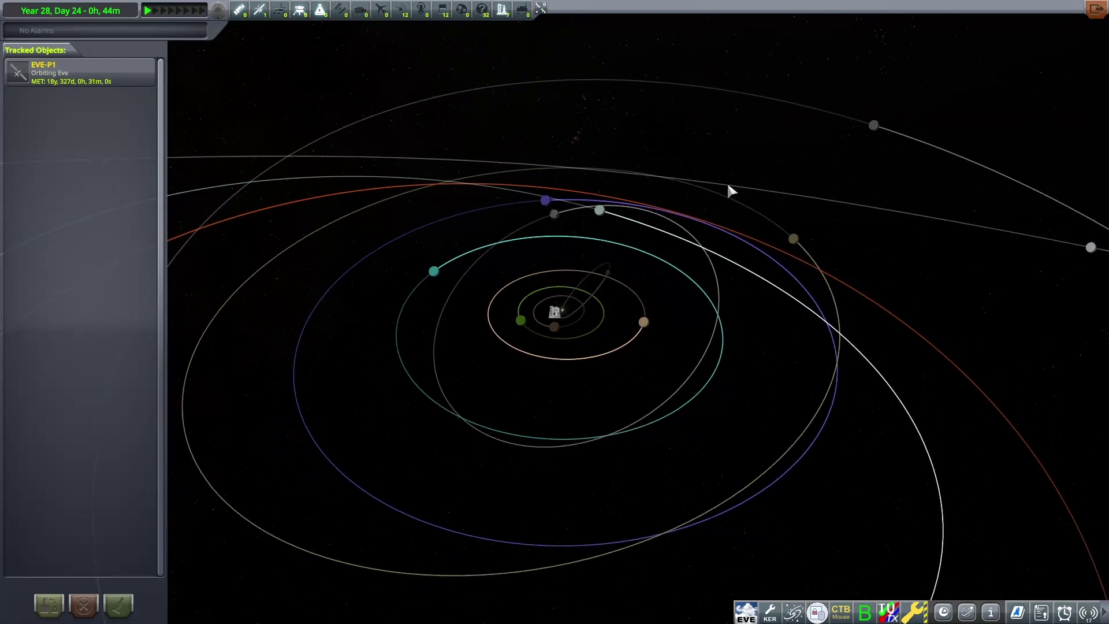
pyautogui.scroll(-3, 730, 189)
pyautogui.scroll(-2, 729, 192)
pyautogui.scroll(-2, 730, 190)
pyautogui.scroll(-1, 729, 191)
pyautogui.scroll(-1, 730, 192)
pyautogui.scroll(-2, 730, 191)
pyautogui.scroll(-1, 656, 218)
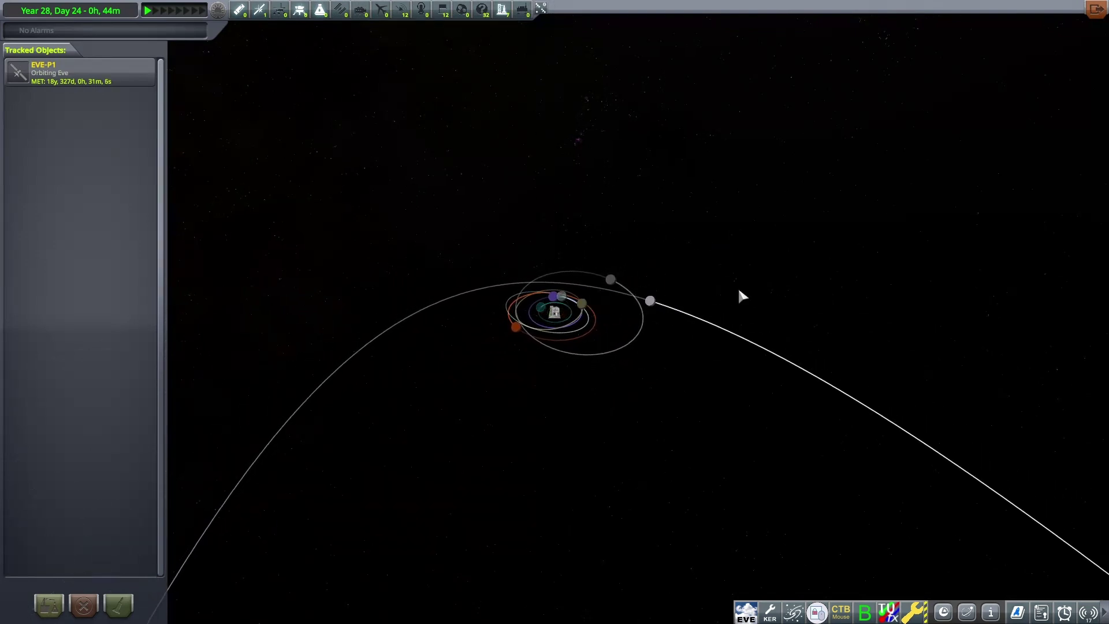
pyautogui.scroll(-2, 701, 472)
pyautogui.scroll(-2, 679, 428)
pyautogui.scroll(-2, 678, 428)
pyautogui.moveTo(471, 378)
pyautogui.mouseDown()
pyautogui.moveTo(837, 438)
pyautogui.moveTo(1015, 416)
pyautogui.moveTo(518, 431)
pyautogui.moveTo(799, 474)
pyautogui.mouseUp()
pyautogui.scroll(2, 468, 426)
pyautogui.scroll(3, 469, 425)
pyautogui.scroll(2, 468, 426)
pyautogui.moveTo(356, 433)
pyautogui.mouseDown()
pyautogui.moveTo(567, 448)
pyautogui.moveTo(592, 436)
pyautogui.moveTo(477, 472)
pyautogui.moveTo(441, 471)
pyautogui.moveTo(441, 376)
pyautogui.mouseUp()
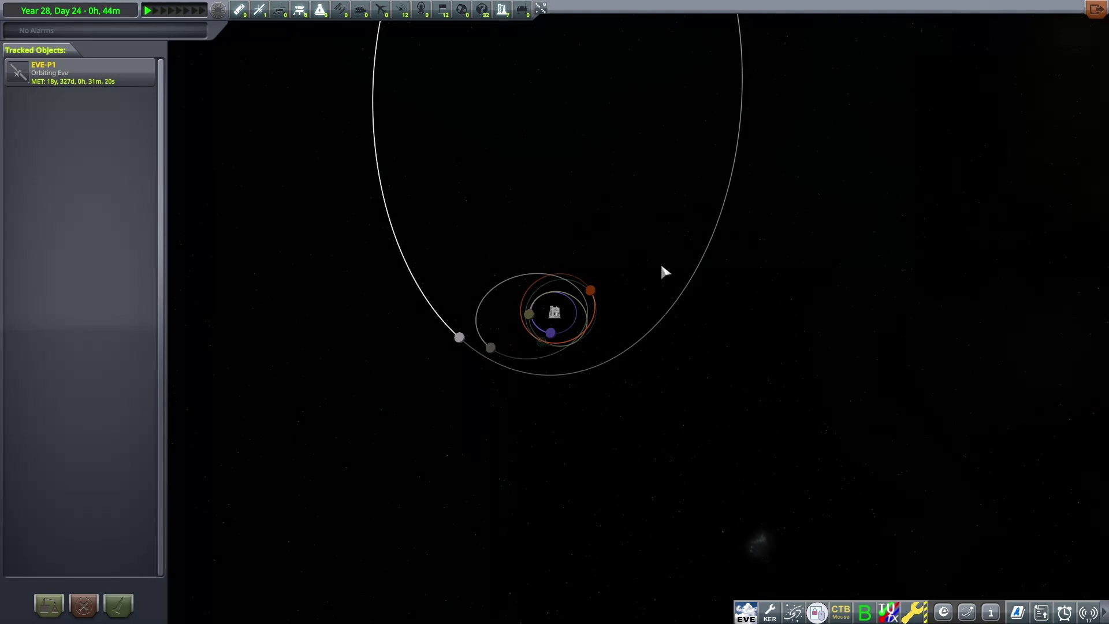
# - Focus the map on Soden, then tilt to a top-down view of the orbit
pyautogui.doubleClick(458, 338)
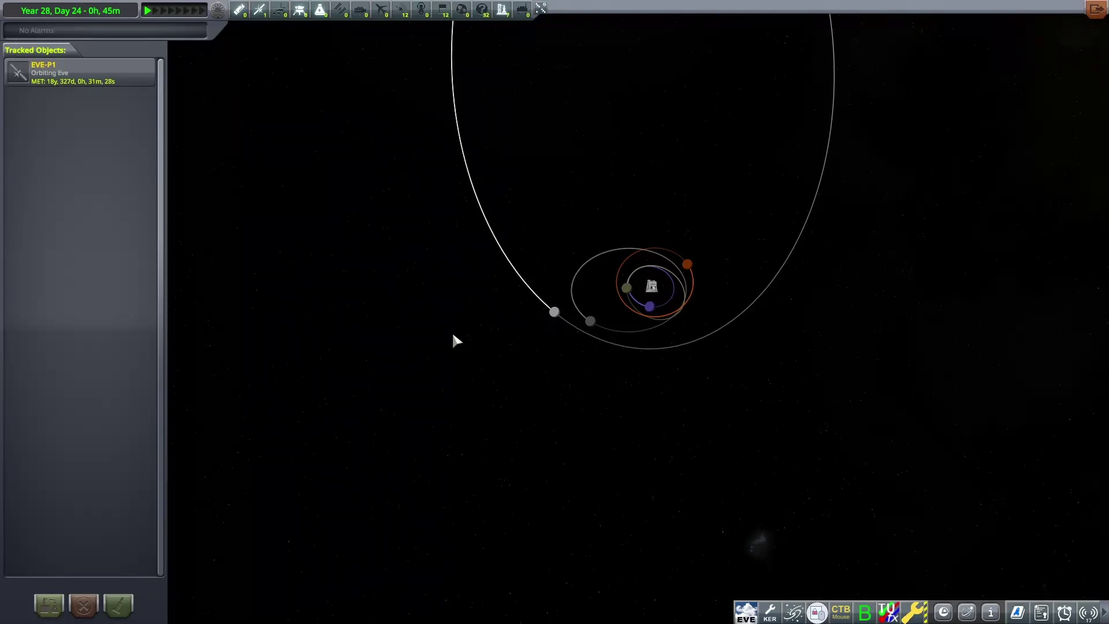
pyautogui.scroll(5, 454, 336)
pyautogui.scroll(3, 469, 380)
pyautogui.scroll(3, 468, 379)
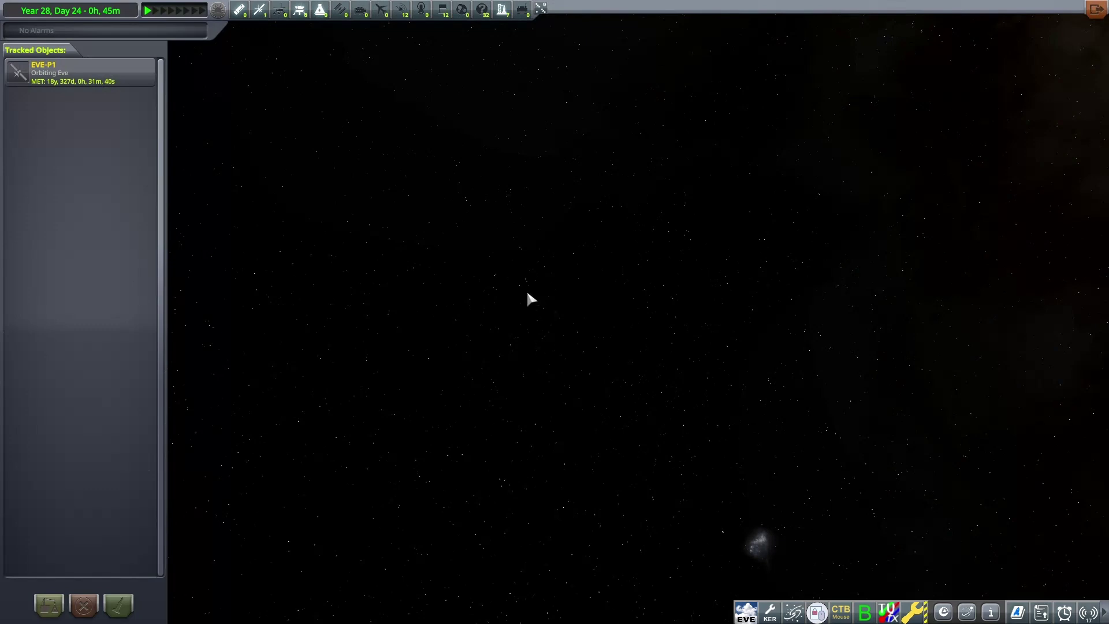
pyautogui.scroll(3, 527, 295)
pyautogui.scroll(2, 530, 296)
pyautogui.scroll(1, 531, 300)
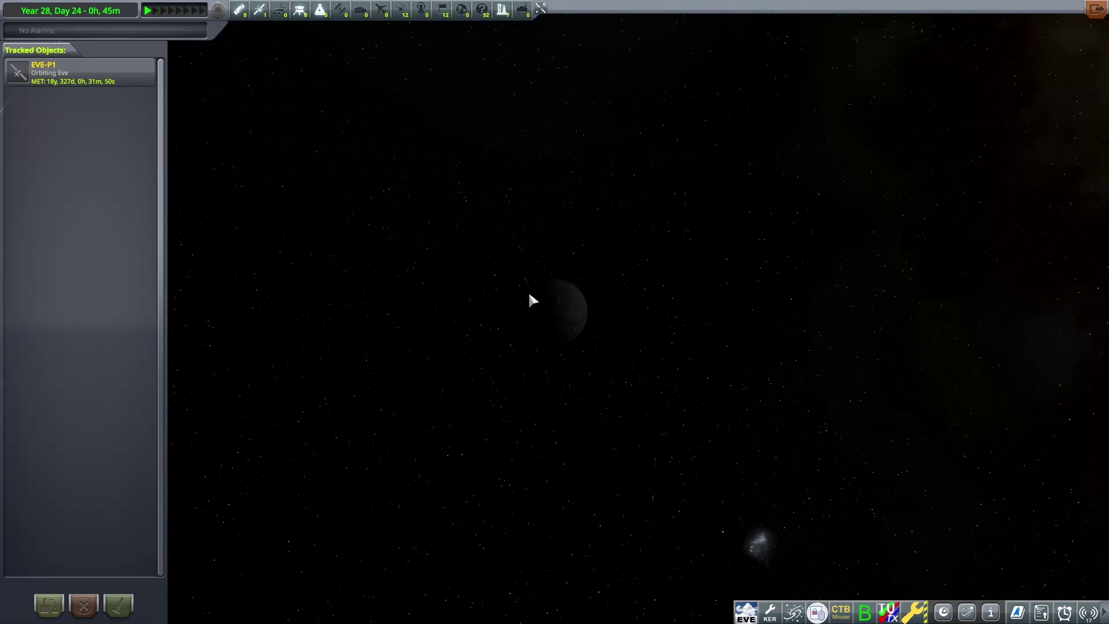
pyautogui.scroll(-3, 643, 282)
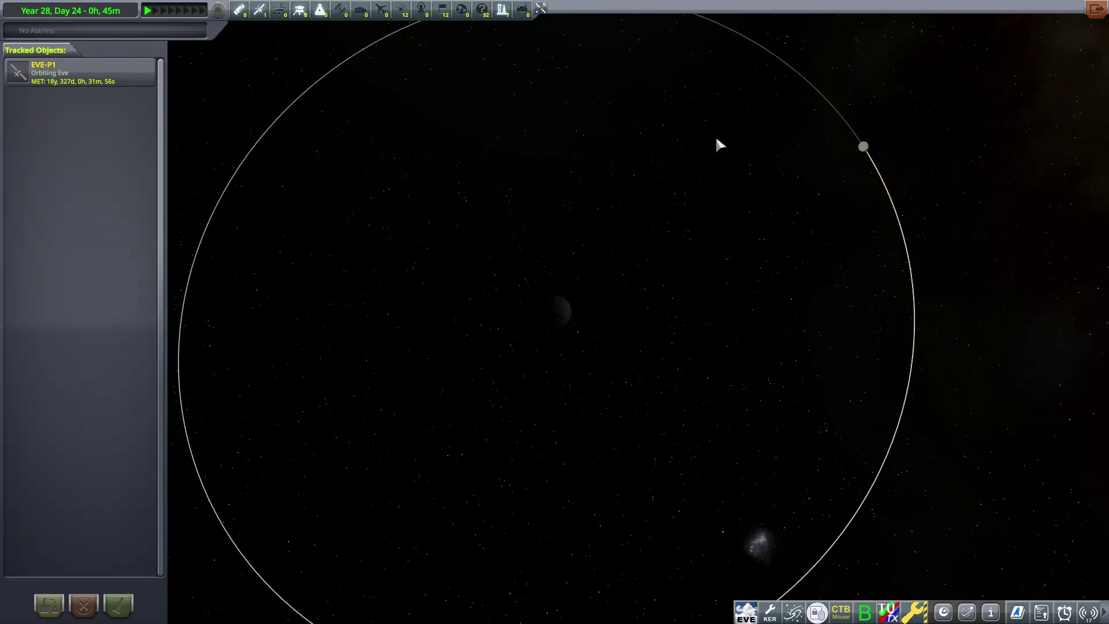
pyautogui.scroll(-3, 710, 286)
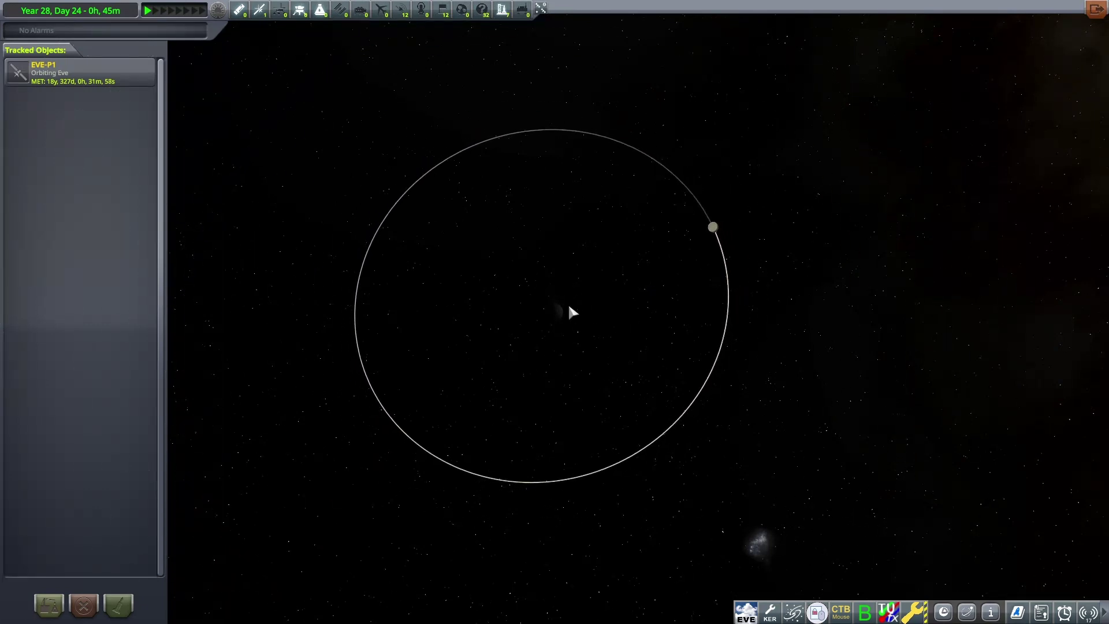
pyautogui.scroll(2, 512, 306)
pyautogui.scroll(-4, 460, 325)
pyautogui.scroll(2, 537, 198)
pyautogui.scroll(3, 536, 199)
pyautogui.scroll(5, 465, 297)
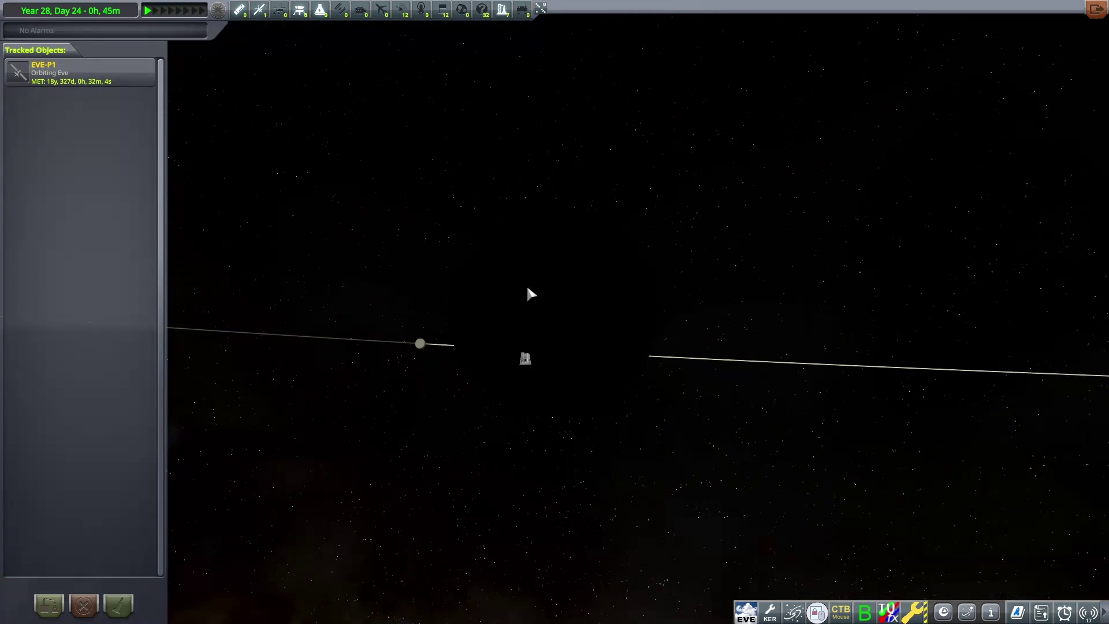
pyautogui.moveTo(527, 300); pyautogui.dragTo(450, 220)
pyautogui.moveTo(419, 344)
pyautogui.scroll(-3, 537, 325)
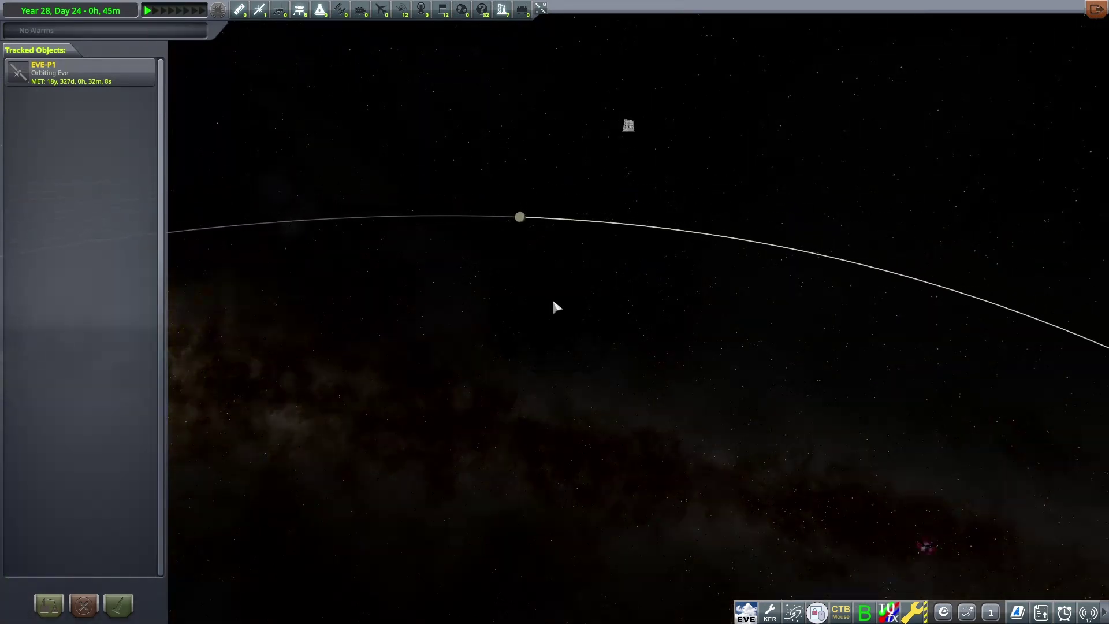
pyautogui.scroll(-2, 555, 313)
pyautogui.scroll(-3, 553, 319)
pyautogui.moveTo(573, 306); pyautogui.dragTo(546, 368)
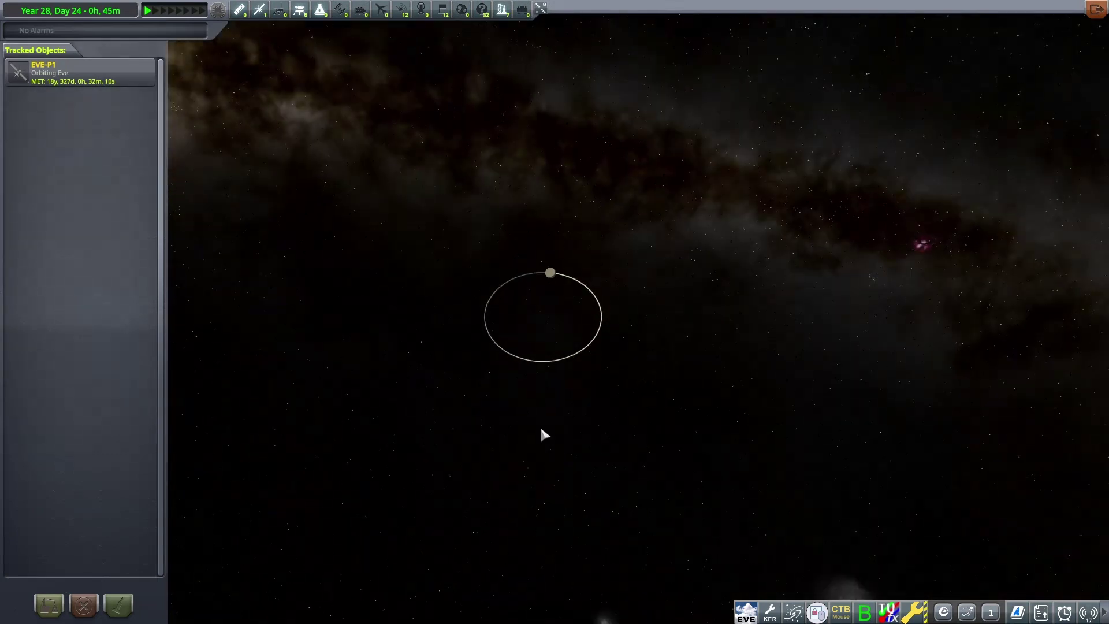
pyautogui.scroll(-3, 557, 315)
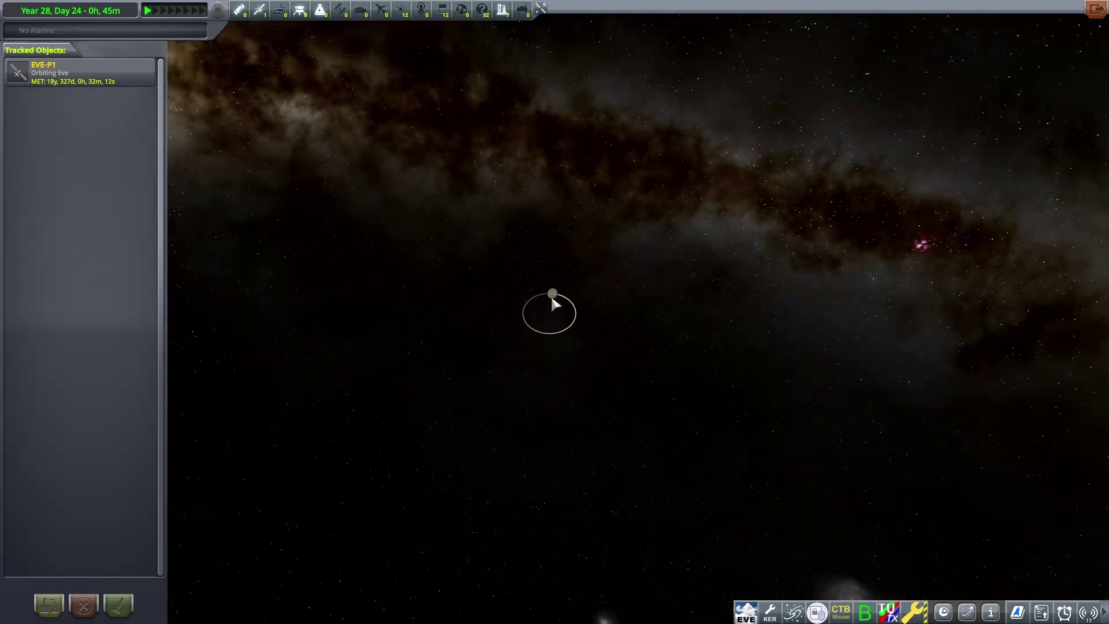
# - Focus on the moon Lon, briefly tabbing to Soden, and orbit closely around it
pyautogui.doubleClick(555, 299)
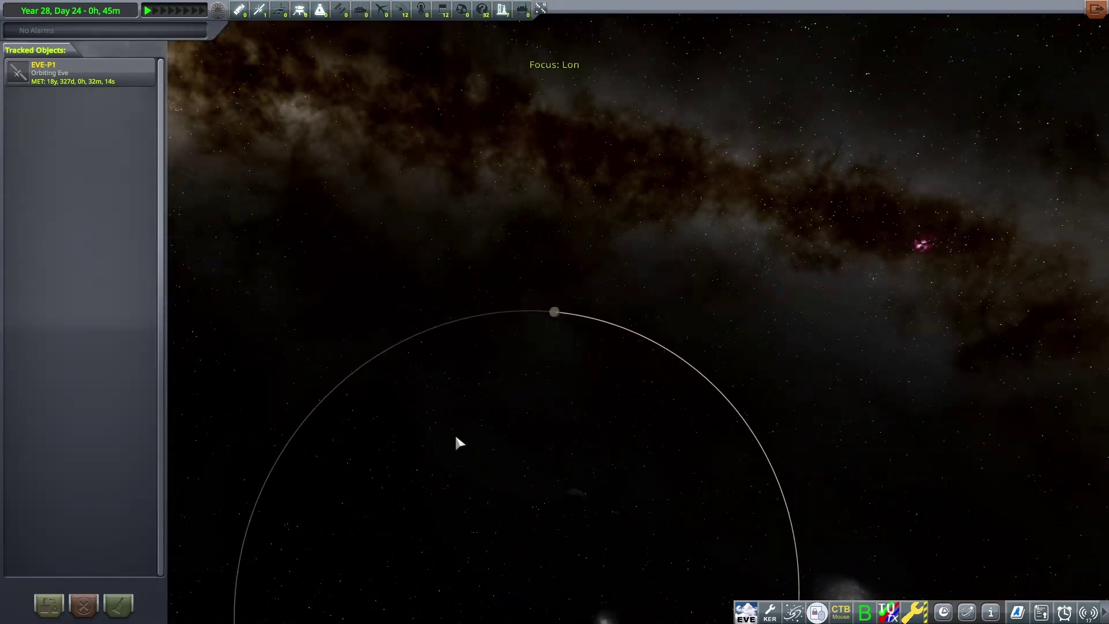
pyautogui.press('Tab')
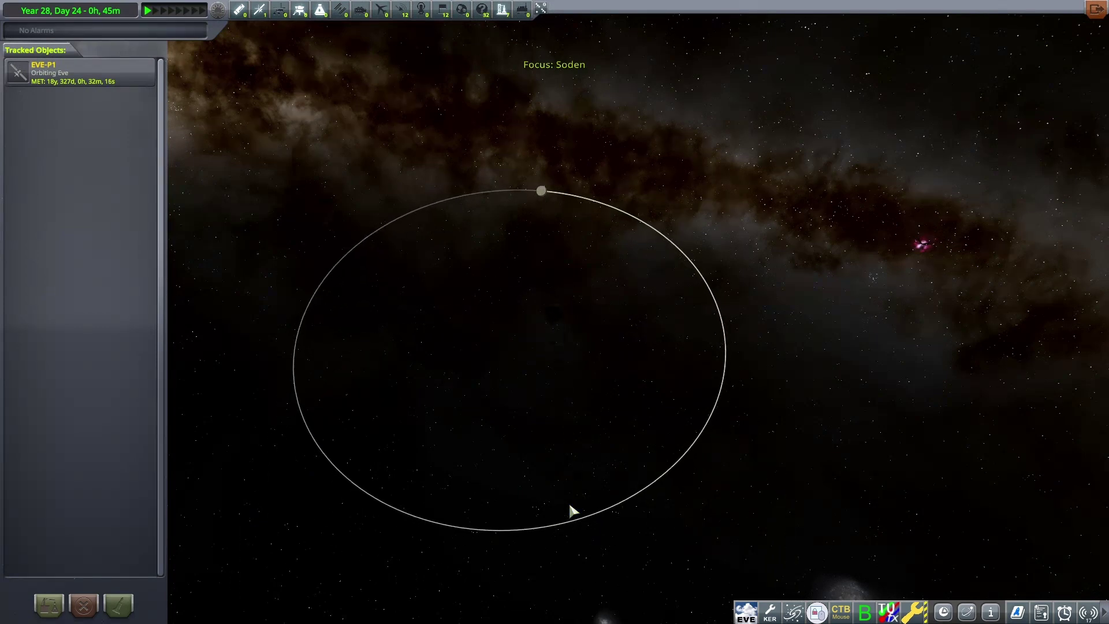
pyautogui.doubleClick(543, 195)
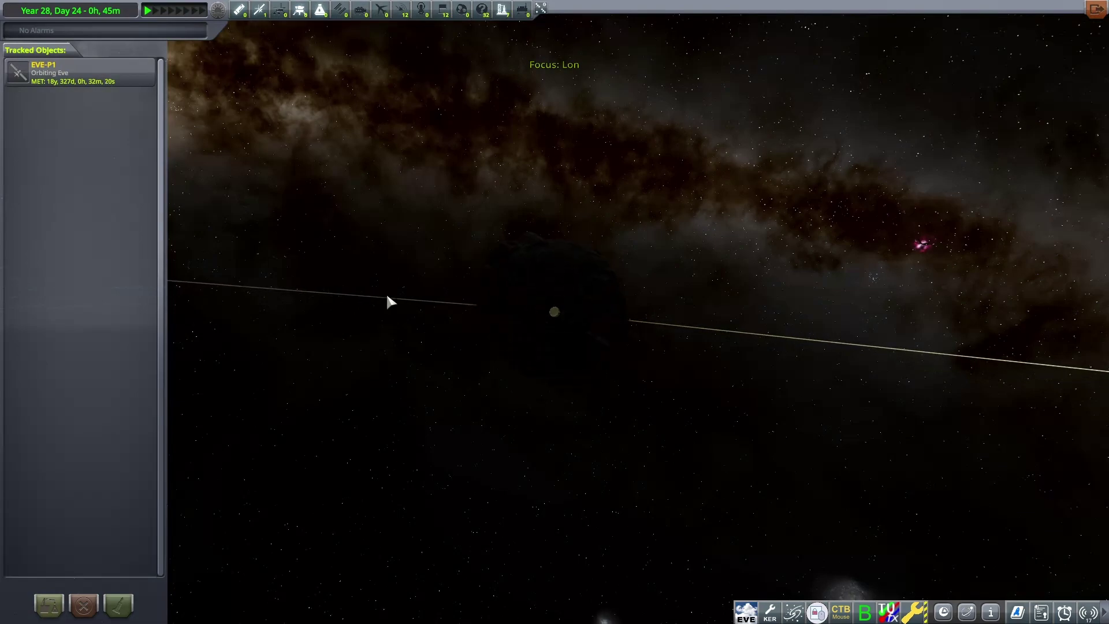
pyautogui.moveTo(385, 292); pyautogui.dragTo(735, 303)
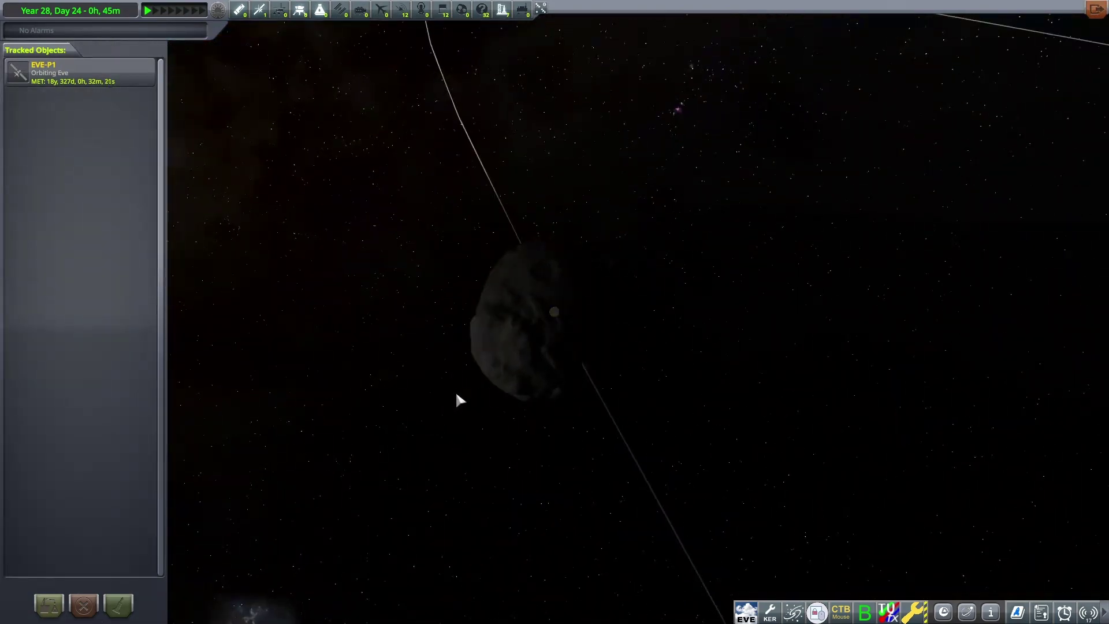
pyautogui.moveTo(460, 401)
pyautogui.mouseDown()
pyautogui.moveTo(607, 203)
pyautogui.moveTo(248, 364)
pyautogui.moveTo(354, 344)
pyautogui.mouseUp()
pyautogui.scroll(-2, 485, 320)
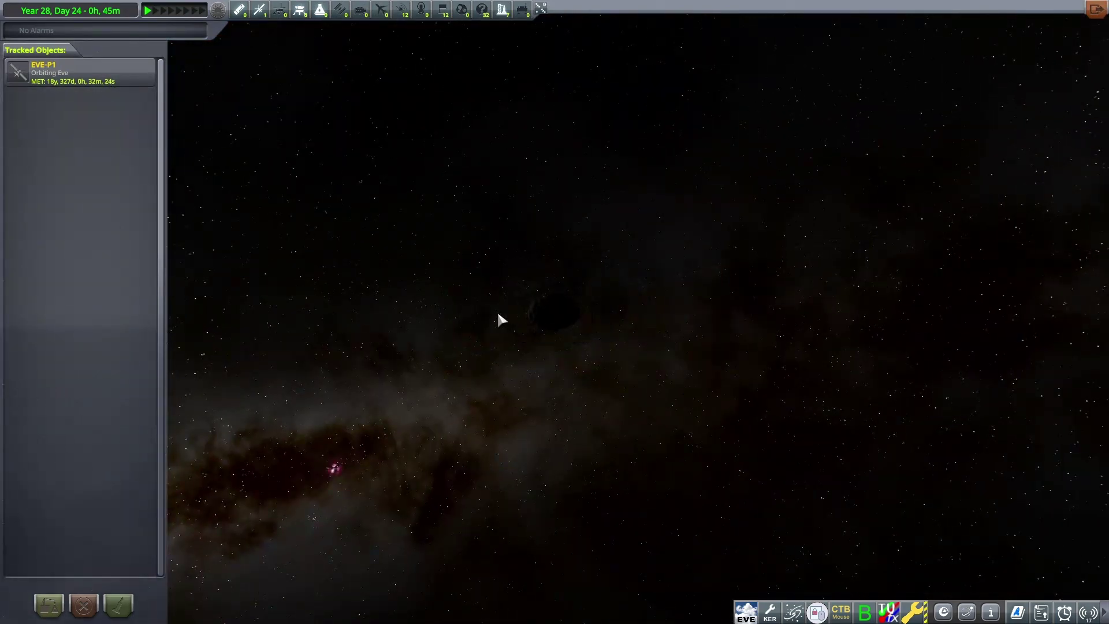
pyautogui.scroll(-3, 500, 421)
pyautogui.scroll(-3, 501, 417)
pyautogui.scroll(-3, 500, 414)
pyautogui.scroll(-3, 500, 372)
pyautogui.scroll(-3, 468, 374)
pyautogui.scroll(-2, 466, 369)
# - Focus the map on Ervo and orbit edge-on around the dark planet
pyautogui.moveTo(477, 365)
pyautogui.mouseDown()
pyautogui.moveTo(322, 552)
pyautogui.moveTo(532, 362)
pyautogui.moveTo(383, 375)
pyautogui.mouseUp()
pyautogui.scroll(-2, 399, 369)
pyautogui.scroll(2, 580, 102)
pyautogui.scroll(1, 577, 228)
pyautogui.doubleClick(559, 287)
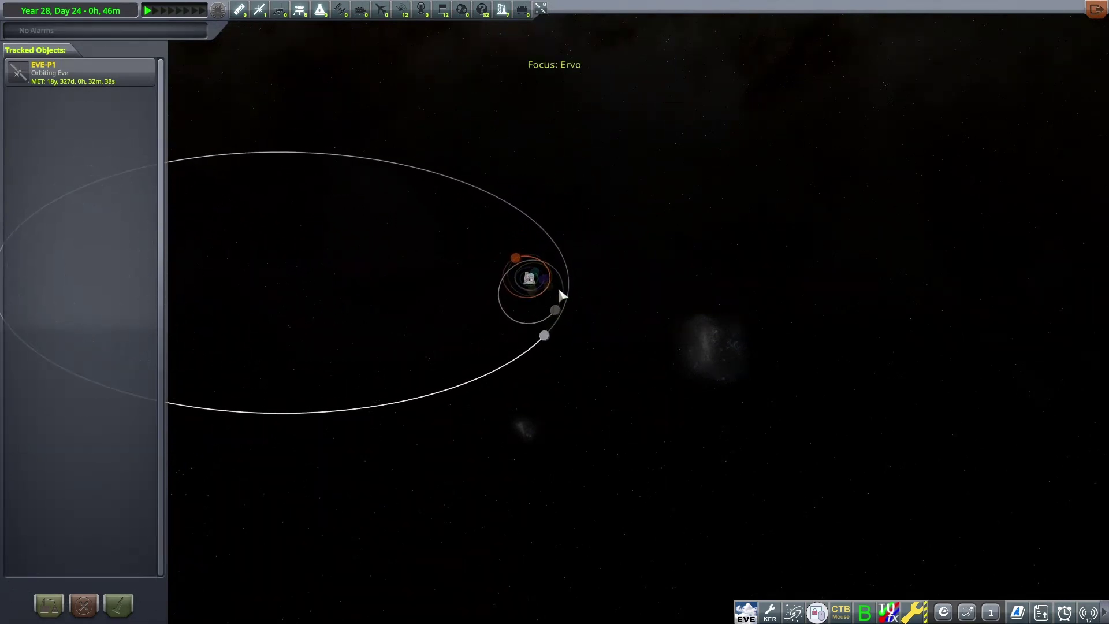
pyautogui.scroll(3, 402, 107)
pyautogui.moveTo(405, 103)
pyautogui.mouseDown()
pyautogui.moveTo(441, 357)
pyautogui.moveTo(499, 359)
pyautogui.moveTo(517, 327)
pyautogui.mouseUp()
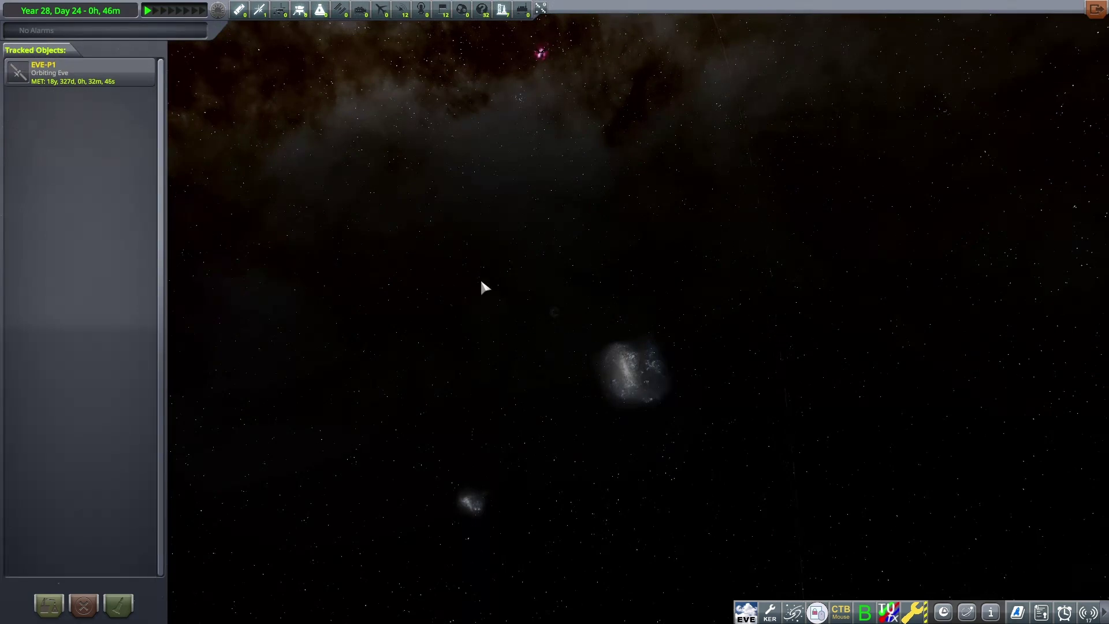
pyautogui.scroll(5, 484, 288)
pyautogui.scroll(3, 479, 278)
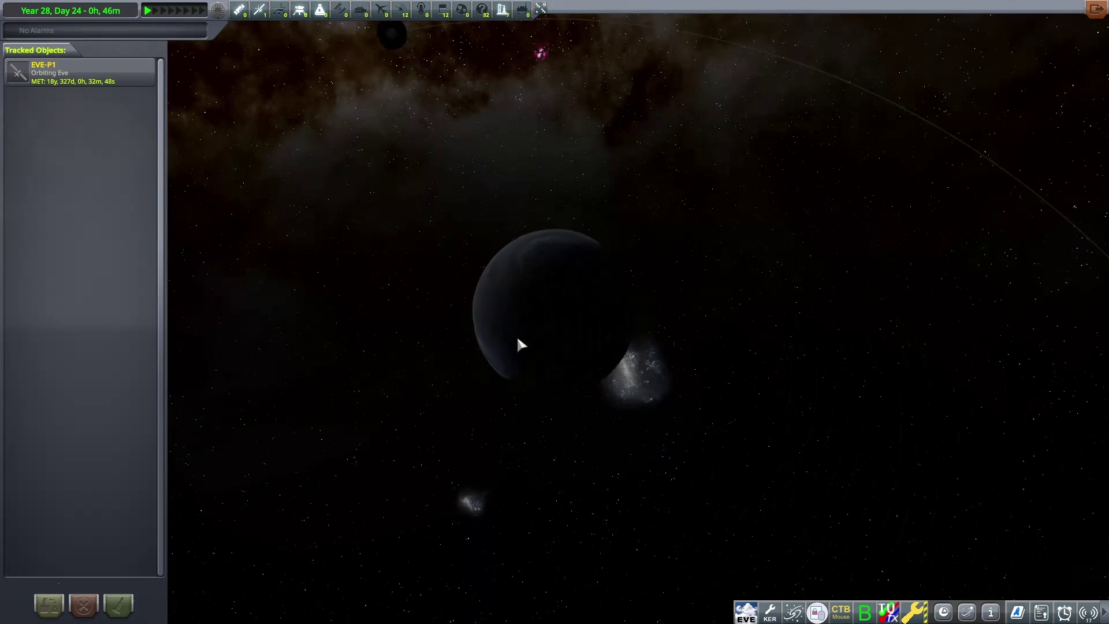
pyautogui.moveTo(517, 334)
pyautogui.mouseDown()
pyautogui.moveTo(495, 228)
pyautogui.moveTo(580, 313)
pyautogui.moveTo(153, 394)
pyautogui.moveTo(567, 347)
pyautogui.moveTo(442, 225)
pyautogui.moveTo(783, 342)
pyautogui.moveTo(589, 396)
pyautogui.moveTo(872, 453)
pyautogui.moveTo(998, 223)
pyautogui.moveTo(526, 391)
pyautogui.moveTo(752, 372)
pyautogui.mouseUp()
pyautogui.scroll(-3, 557, 339)
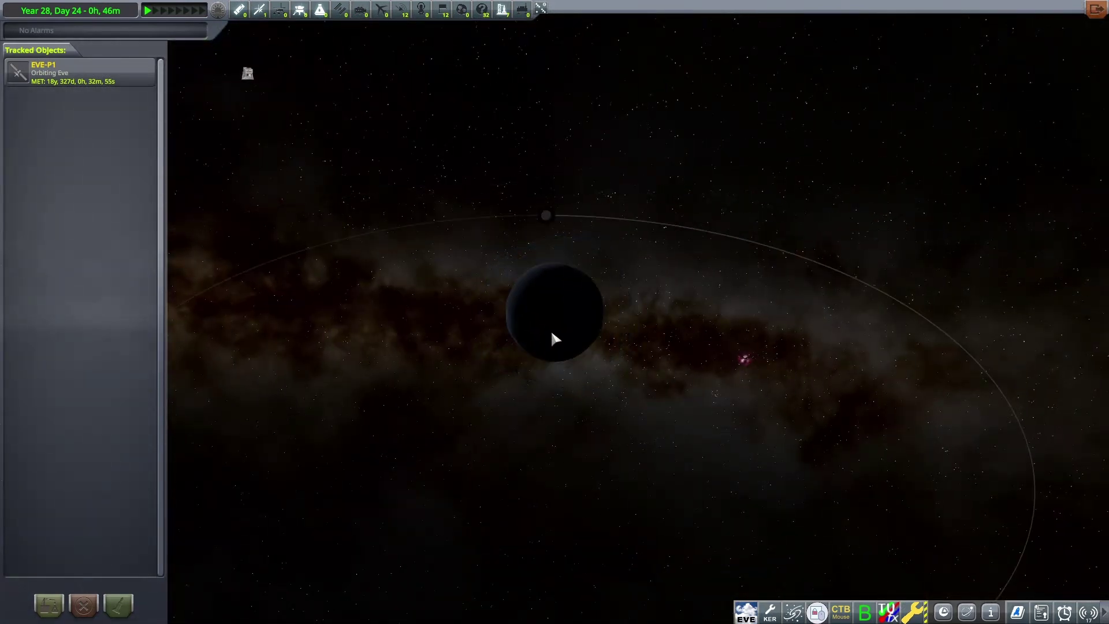
# - Focus on the moon Archae and orbit to bring neighbouring bodies into view
pyautogui.doubleClick(540, 228)
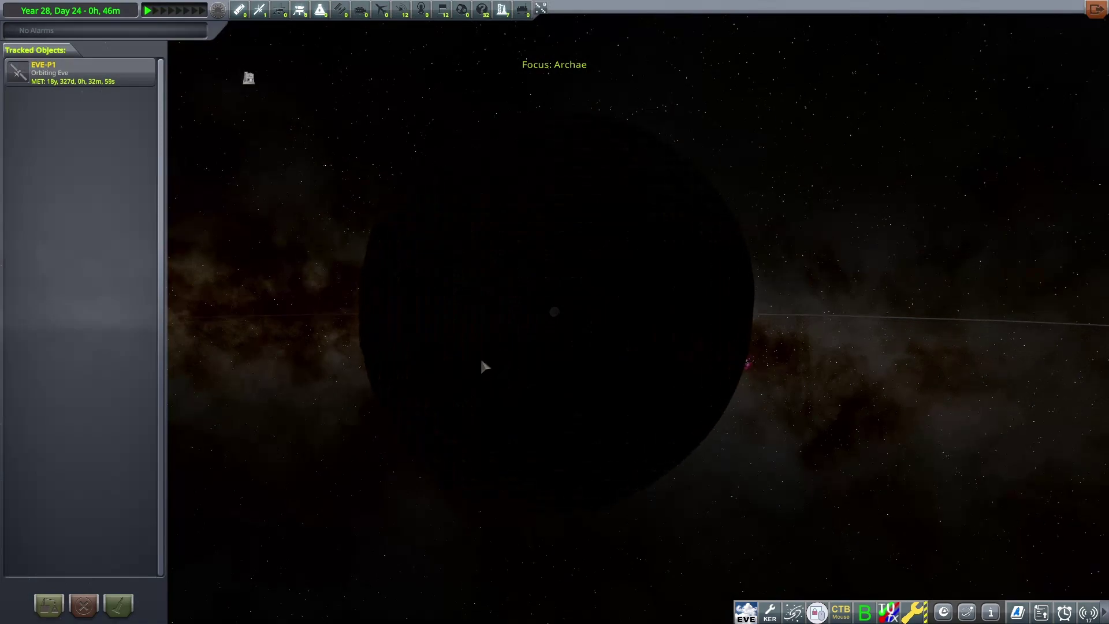
pyautogui.moveTo(480, 356); pyautogui.dragTo(867, 397)
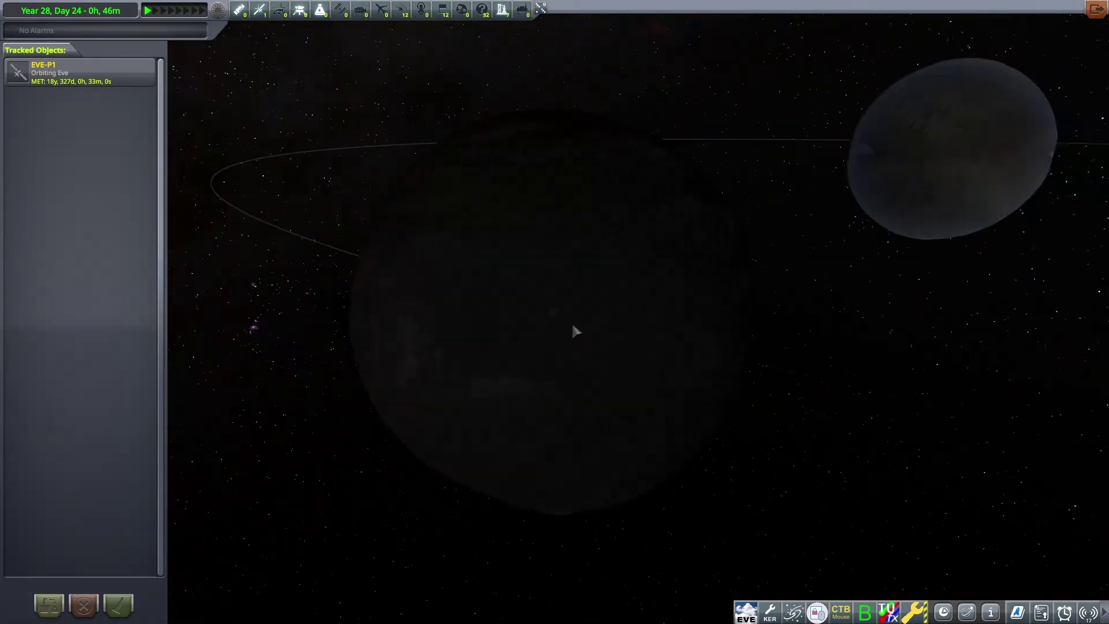
pyautogui.moveTo(575, 330)
pyautogui.mouseDown()
pyautogui.moveTo(657, 303)
pyautogui.moveTo(913, 307)
pyautogui.moveTo(692, 344)
pyautogui.moveTo(277, 359)
pyautogui.mouseUp()
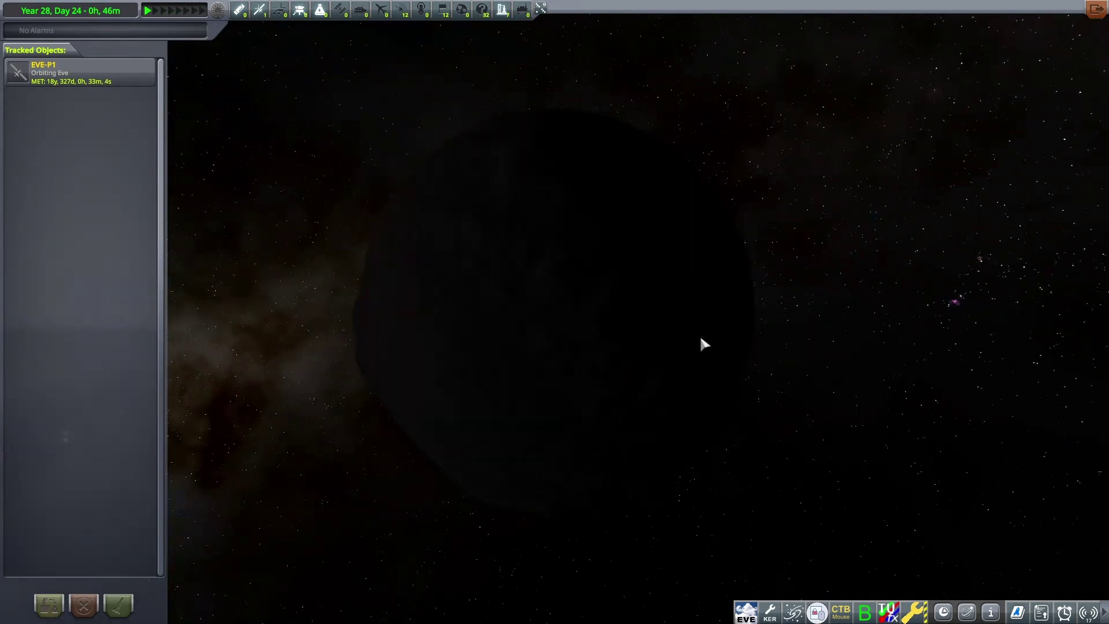
pyautogui.moveTo(655, 359)
pyautogui.mouseDown()
pyautogui.moveTo(568, 312)
pyautogui.moveTo(344, 325)
pyautogui.moveTo(574, 312)
pyautogui.mouseUp()
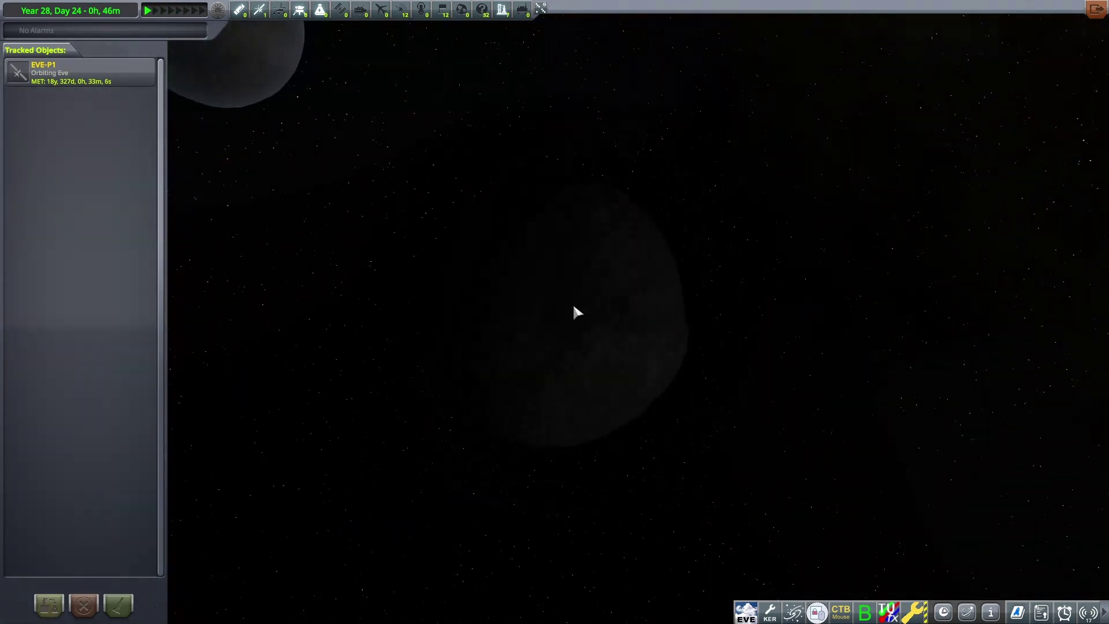
pyautogui.scroll(-5, 577, 312)
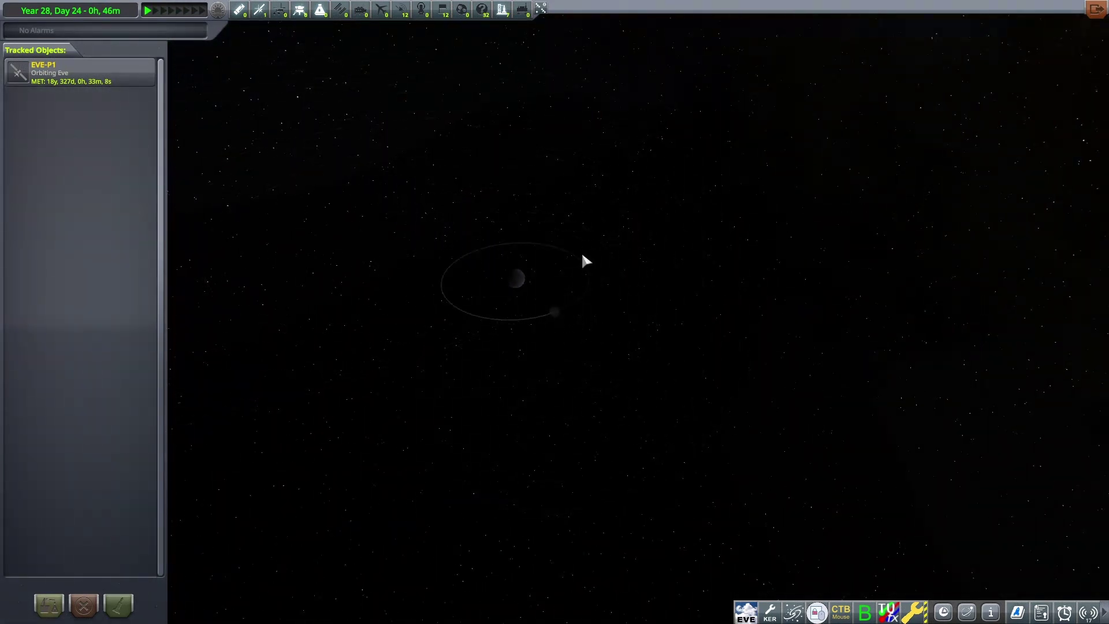
pyautogui.scroll(-3, 582, 260)
pyautogui.scroll(-2, 580, 234)
pyautogui.scroll(-2, 581, 234)
pyautogui.scroll(-2, 576, 230)
pyautogui.scroll(-3, 573, 234)
pyautogui.scroll(-2, 568, 239)
pyautogui.moveTo(564, 241)
pyautogui.mouseDown()
pyautogui.moveTo(594, 275)
pyautogui.moveTo(840, 248)
pyautogui.moveTo(491, 362)
pyautogui.moveTo(731, 390)
pyautogui.moveTo(453, 241)
pyautogui.mouseUp()
pyautogui.scroll(2, 490, 354)
# - Focus on Havous and view the ringed planet from several angles
pyautogui.doubleClick(434, 165)
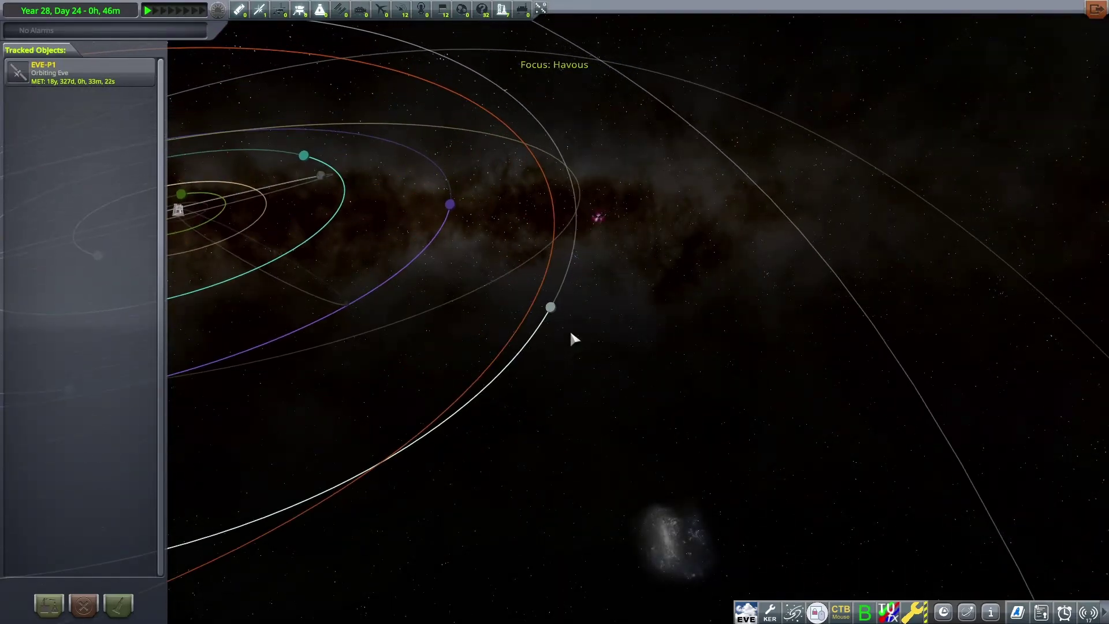
pyautogui.scroll(5, 553, 313)
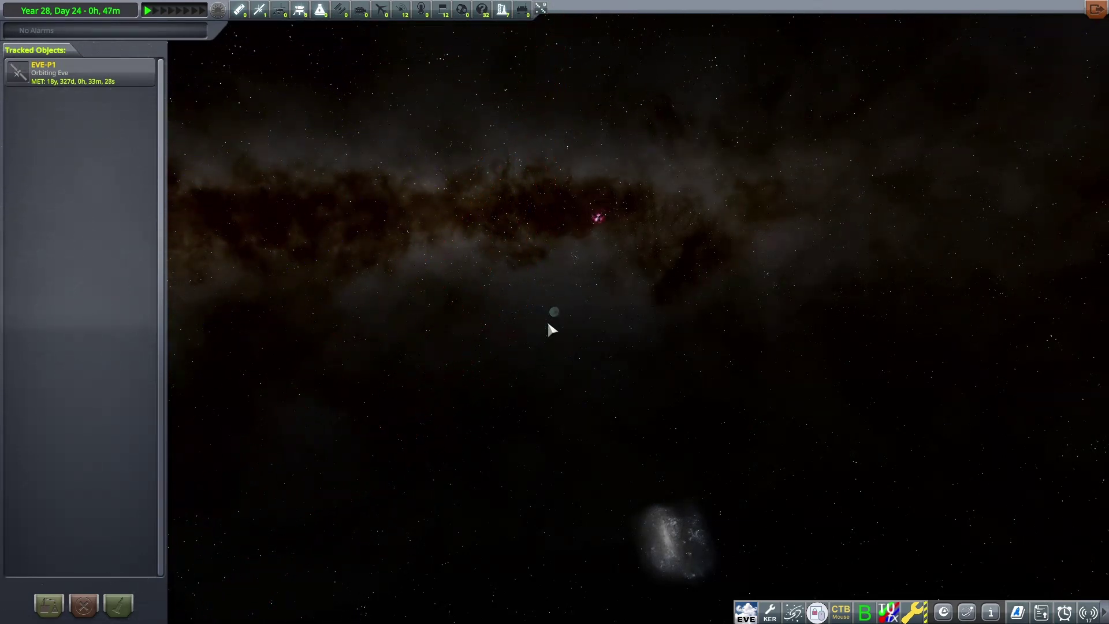
pyautogui.scroll(3, 548, 323)
pyautogui.moveTo(555, 322)
pyautogui.mouseDown()
pyautogui.moveTo(580, 273)
pyautogui.moveTo(691, 319)
pyautogui.moveTo(462, 282)
pyautogui.mouseUp()
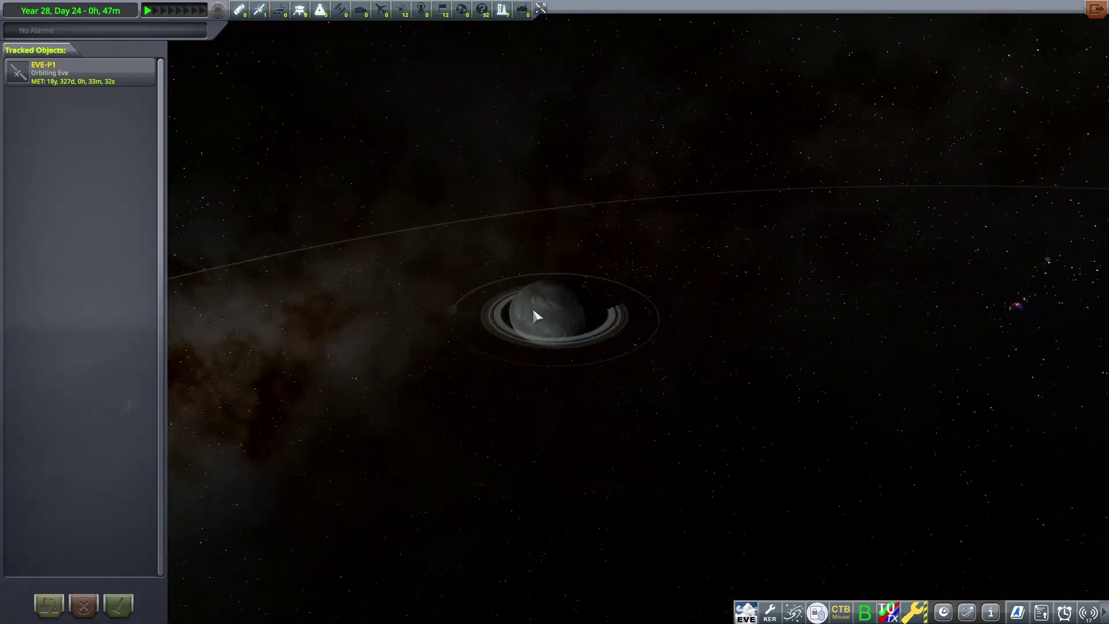
pyautogui.moveTo(359, 344); pyautogui.dragTo(633, 343)
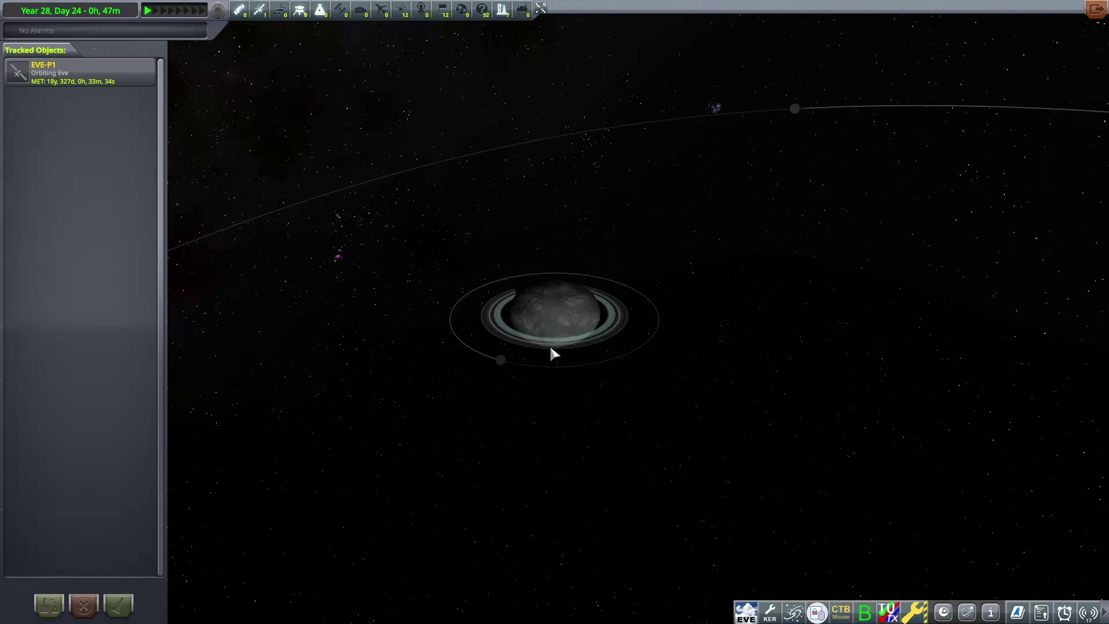
pyautogui.scroll(3, 548, 344)
pyautogui.scroll(3, 543, 348)
pyautogui.scroll(3, 542, 348)
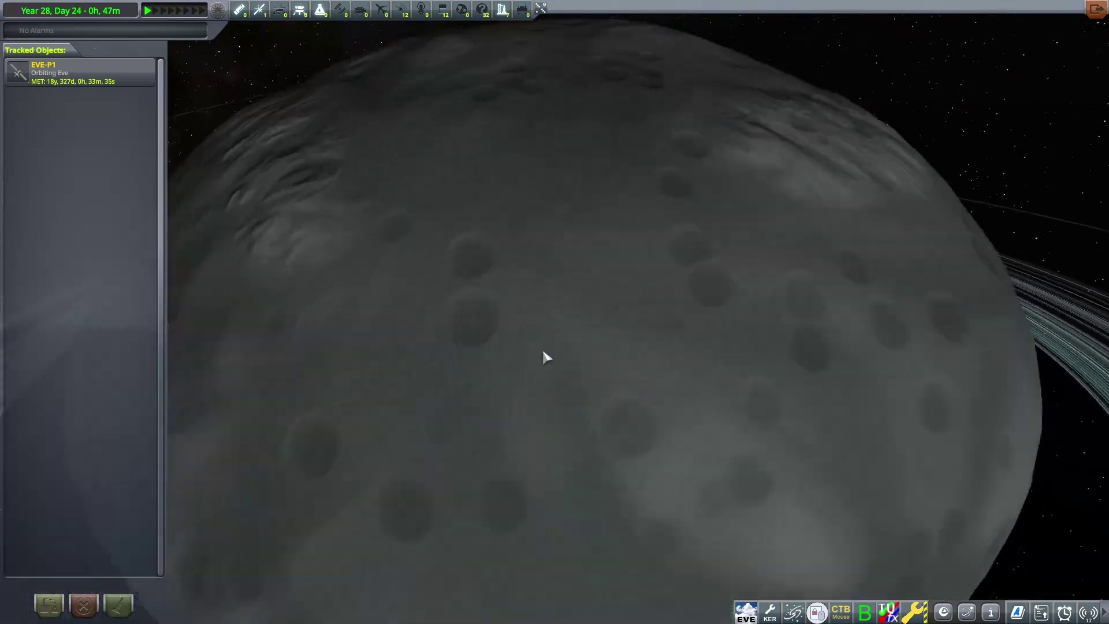
pyautogui.scroll(-5, 542, 347)
pyautogui.moveTo(541, 348)
pyautogui.mouseDown()
pyautogui.moveTo(659, 406)
pyautogui.moveTo(622, 434)
pyautogui.mouseUp()
pyautogui.scroll(-5, 625, 416)
pyautogui.scroll(-5, 631, 379)
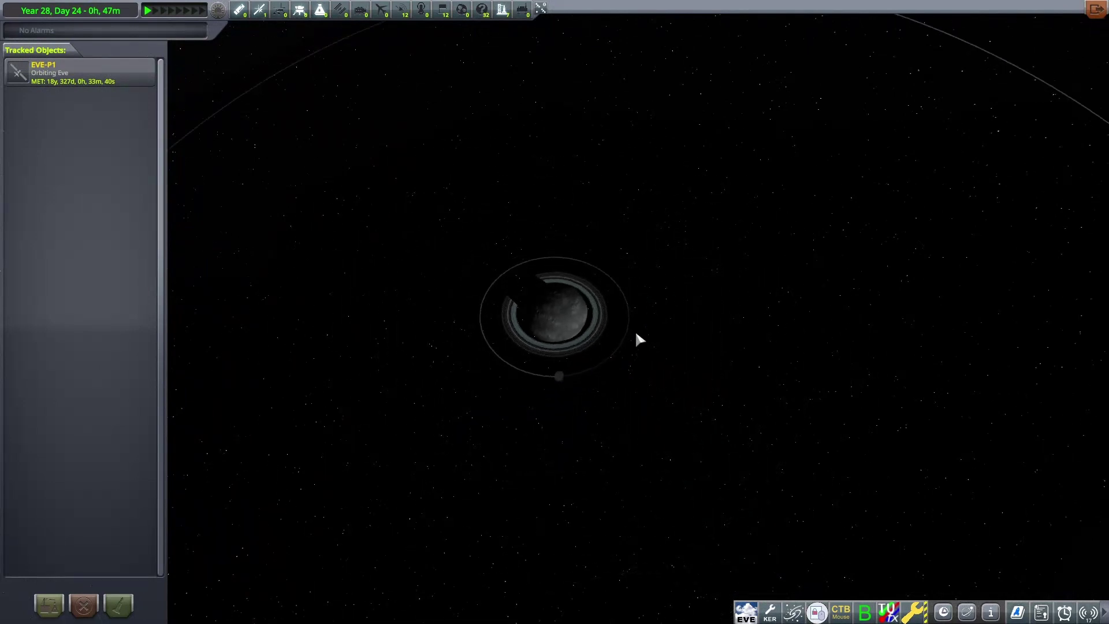
pyautogui.scroll(-2, 636, 337)
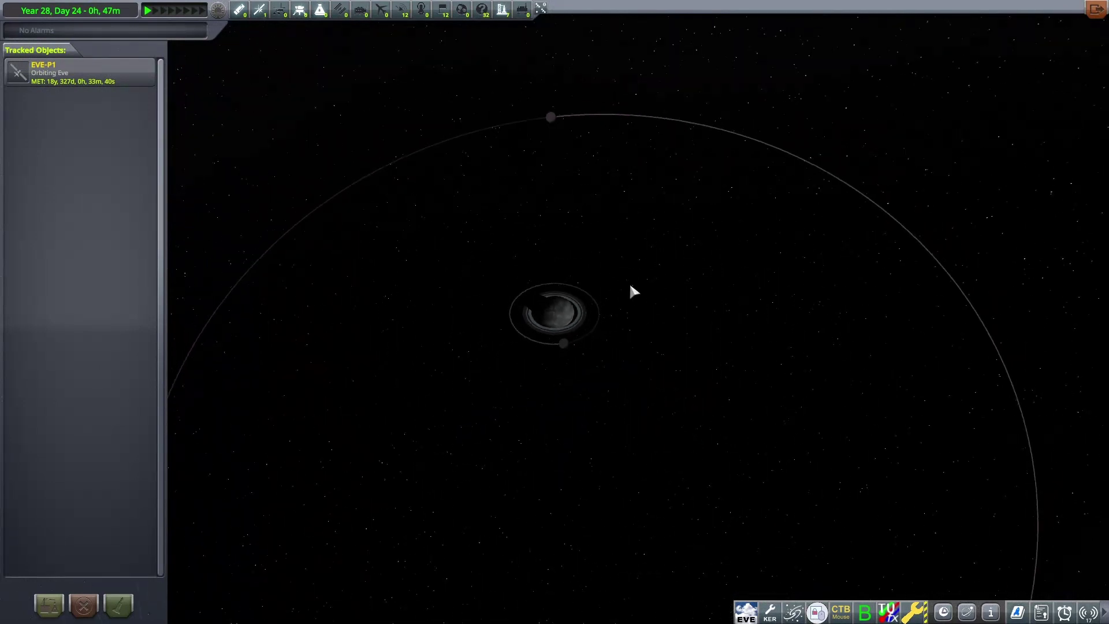
# - Focus on Kal, then the moon Ki'Ki, and tilt the system toward top-down
pyautogui.doubleClick(562, 346)
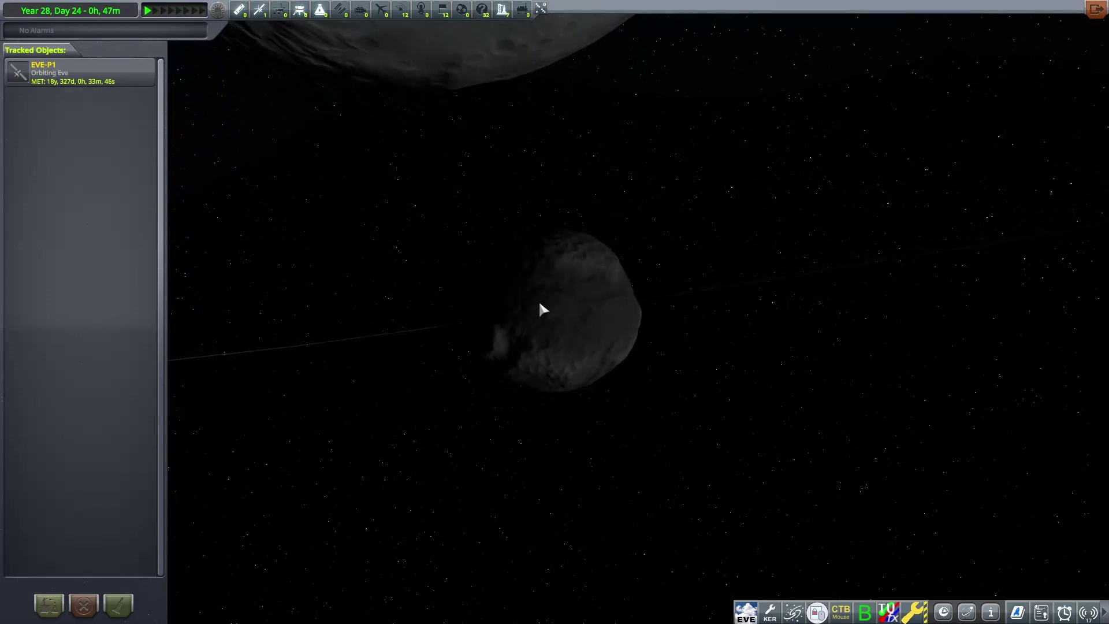
pyautogui.scroll(-5, 540, 325)
pyautogui.press('Tab')
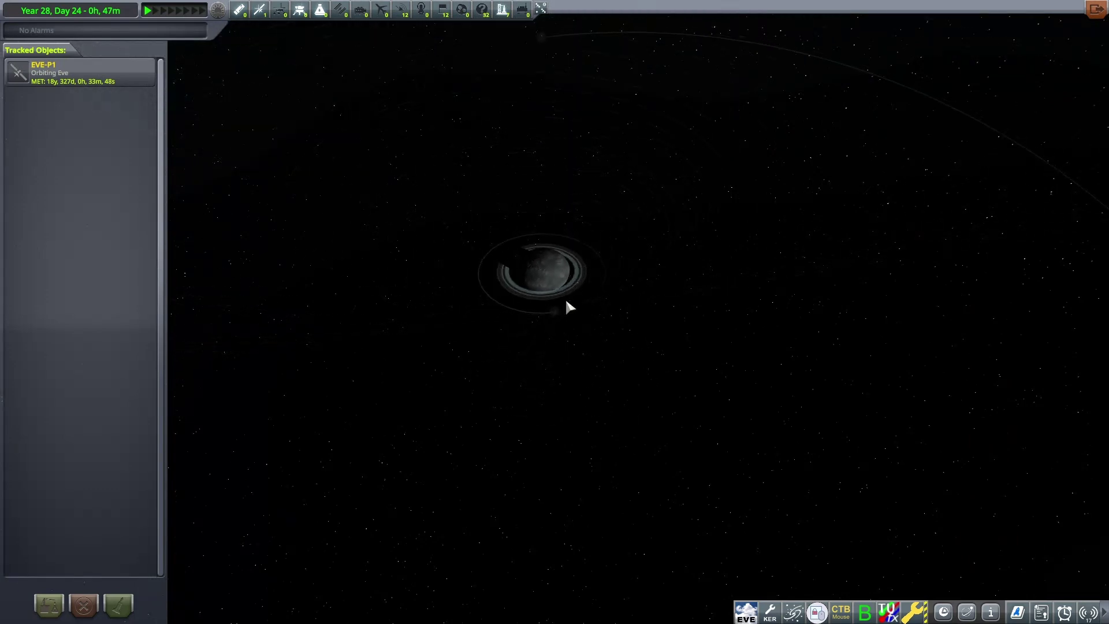
pyautogui.scroll(-3, 566, 302)
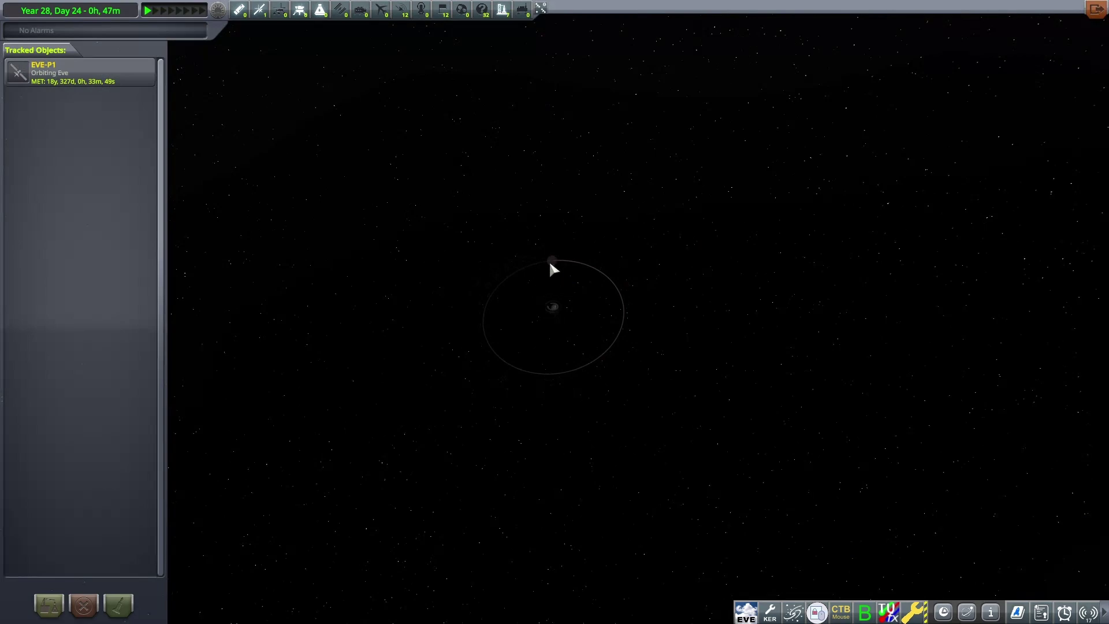
pyautogui.doubleClick(552, 269)
pyautogui.scroll(5, 514, 308)
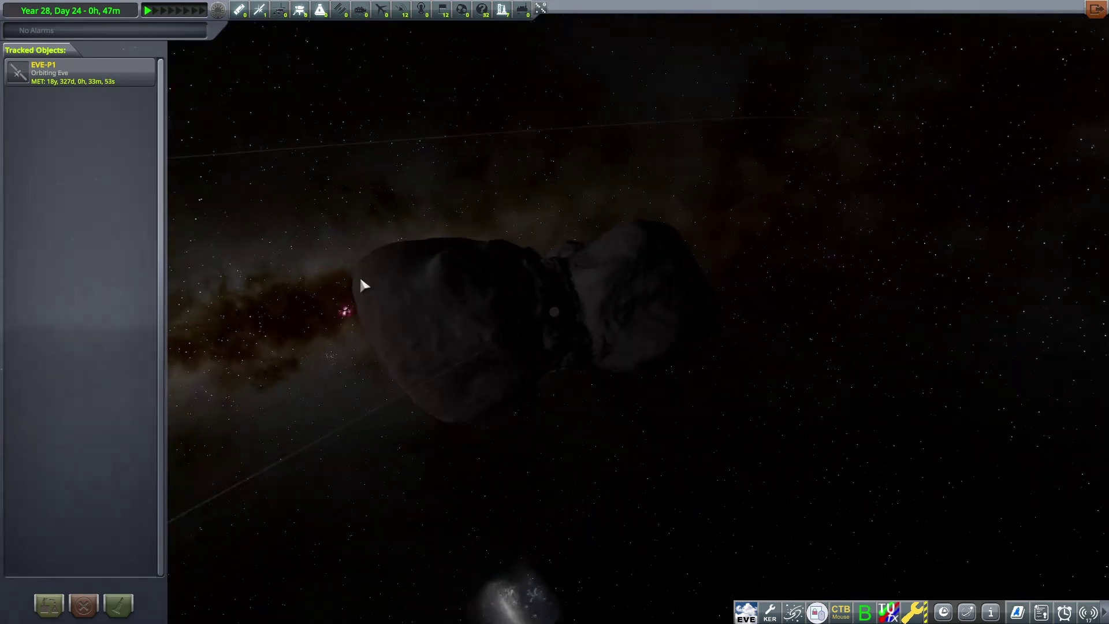
pyautogui.moveTo(363, 286); pyautogui.dragTo(258, 312)
pyautogui.scroll(-3, 436, 324)
pyautogui.scroll(-2, 442, 325)
pyautogui.scroll(-3, 443, 326)
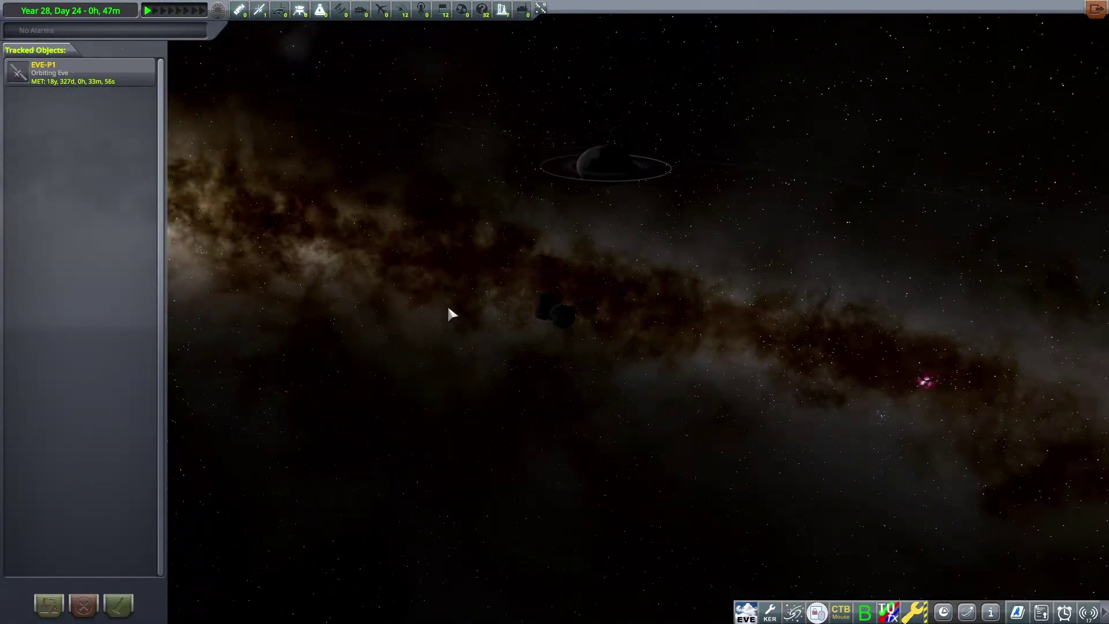
pyautogui.scroll(-3, 444, 314)
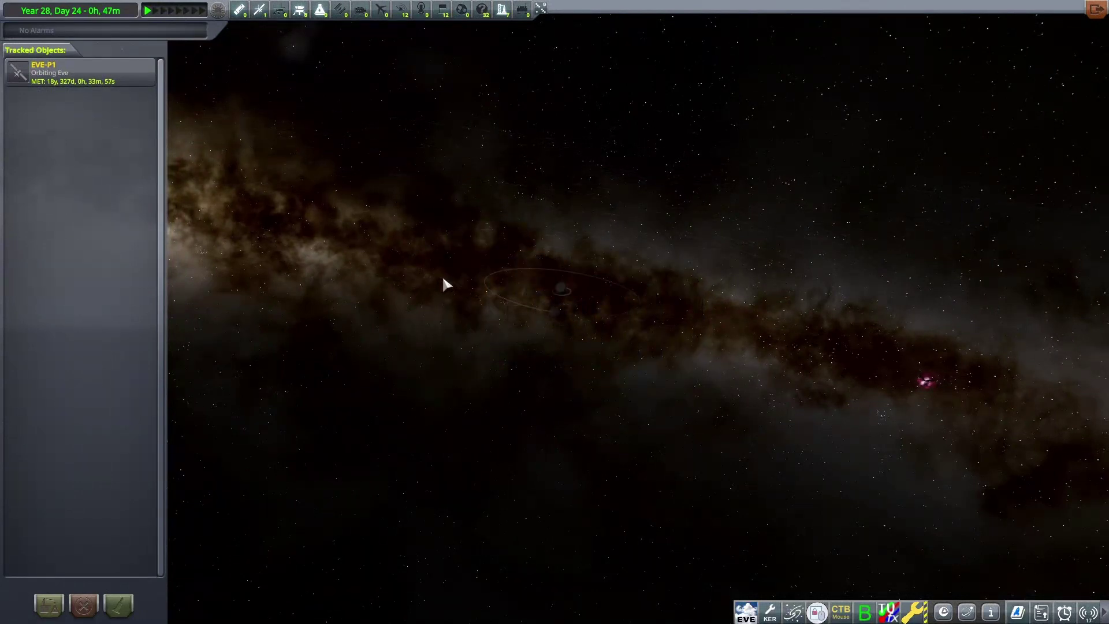
pyautogui.scroll(-3, 443, 278)
pyautogui.scroll(-10, 534, 378)
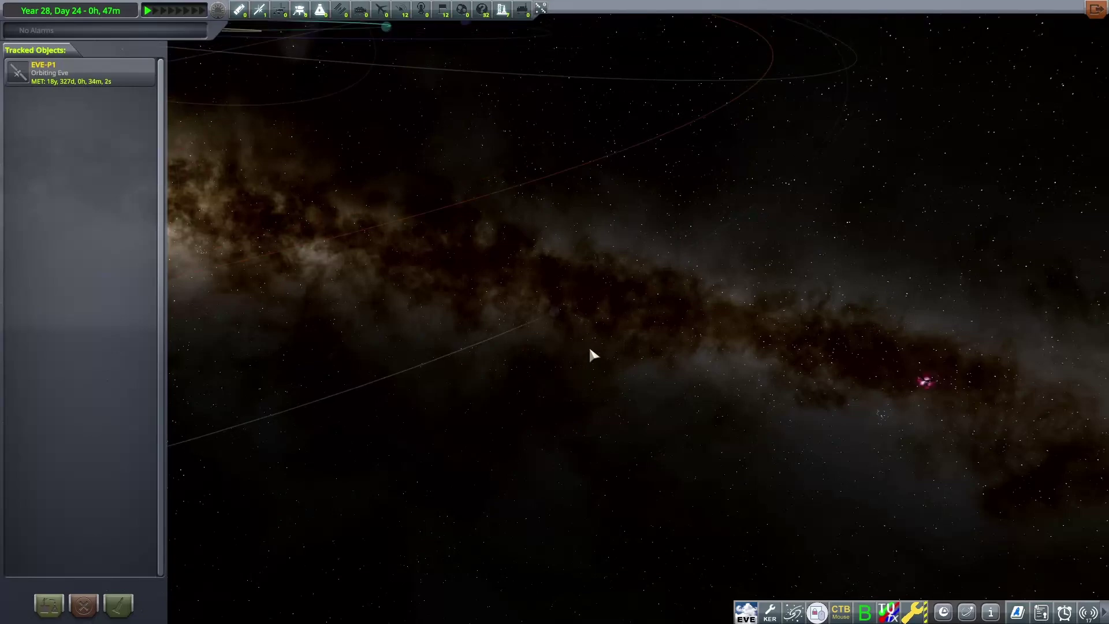
pyautogui.moveTo(583, 351)
pyautogui.mouseDown()
pyautogui.moveTo(463, 354)
pyautogui.moveTo(525, 404)
pyautogui.moveTo(441, 396)
pyautogui.mouseUp()
pyautogui.scroll(-2, 441, 396)
pyautogui.scroll(-3, 238, 379)
pyautogui.moveTo(412, 335)
pyautogui.mouseDown()
pyautogui.moveTo(272, 409)
pyautogui.moveTo(280, 333)
pyautogui.moveTo(272, 405)
pyautogui.mouseUp()
pyautogui.scroll(-2, 287, 398)
pyautogui.scroll(-2, 286, 397)
pyautogui.scroll(3, 260, 399)
pyautogui.scroll(2, 260, 399)
pyautogui.scroll(3, 257, 397)
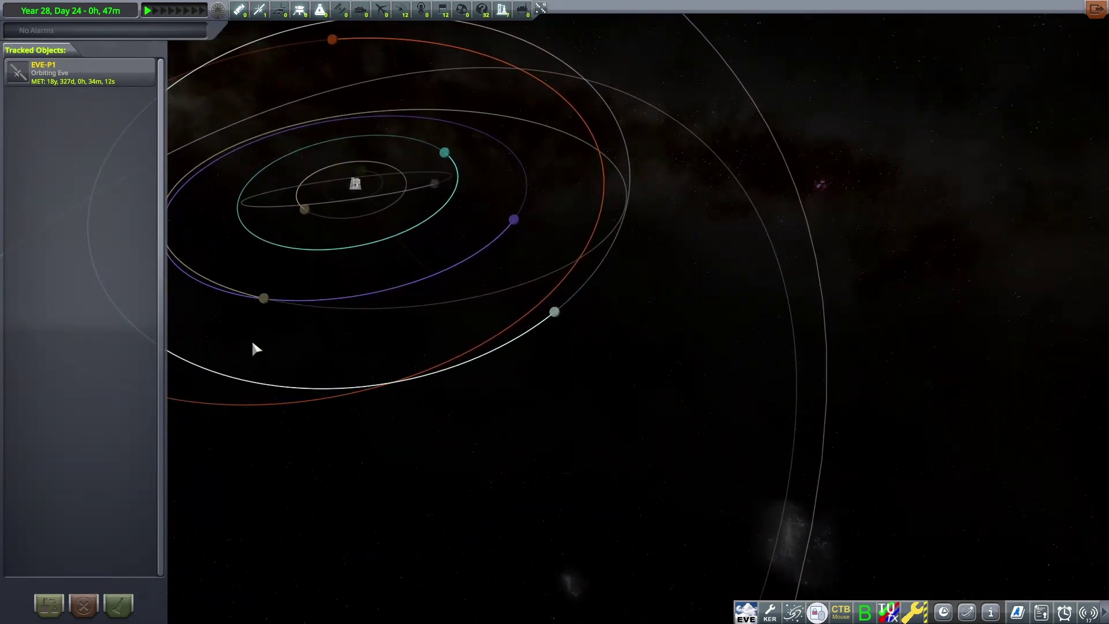
# - Focus on Plock and orbit it, then focus on Karen and look down on the orbits
pyautogui.doubleClick(264, 298)
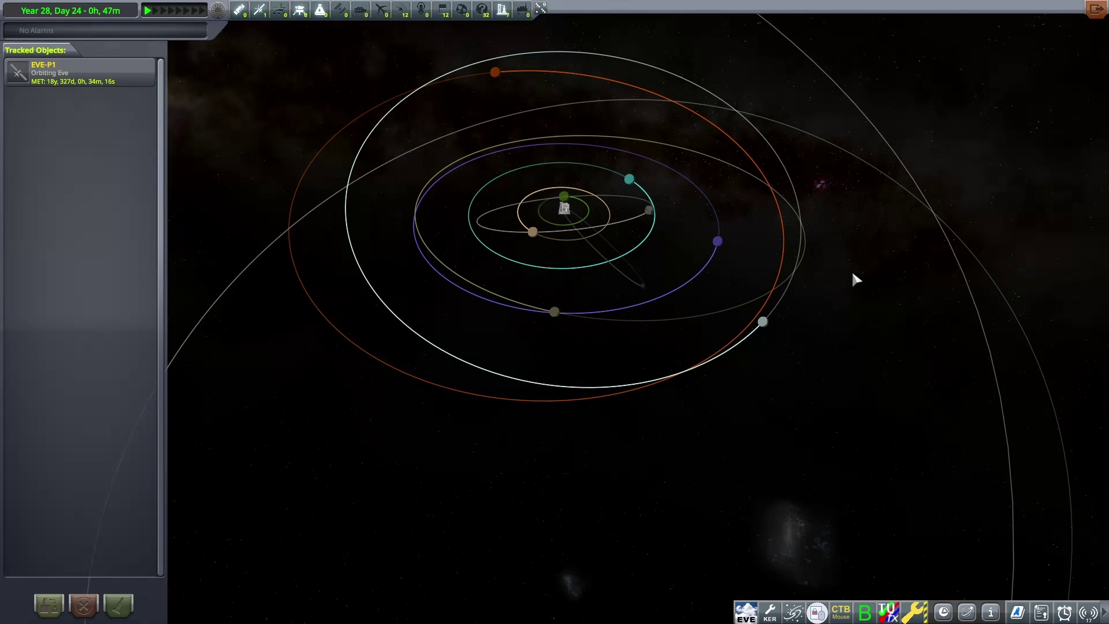
pyautogui.scroll(3, 529, 403)
pyautogui.scroll(5, 505, 412)
pyautogui.scroll(3, 505, 410)
pyautogui.scroll(3, 504, 411)
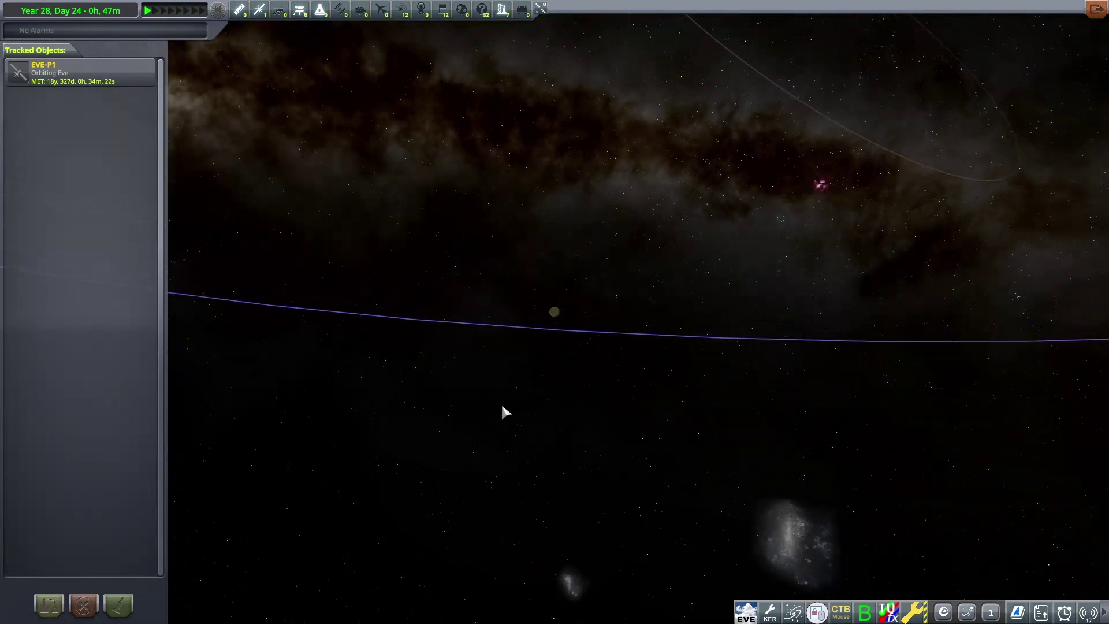
pyautogui.scroll(3, 495, 300)
pyautogui.scroll(3, 495, 300)
pyautogui.scroll(3, 495, 300)
pyautogui.moveTo(555, 256)
pyautogui.mouseDown()
pyautogui.moveTo(390, 354)
pyautogui.moveTo(431, 379)
pyautogui.moveTo(676, 390)
pyautogui.moveTo(658, 318)
pyautogui.moveTo(428, 265)
pyautogui.moveTo(344, 349)
pyautogui.moveTo(552, 457)
pyautogui.moveTo(570, 382)
pyautogui.mouseUp()
pyautogui.doubleClick(666, 201)
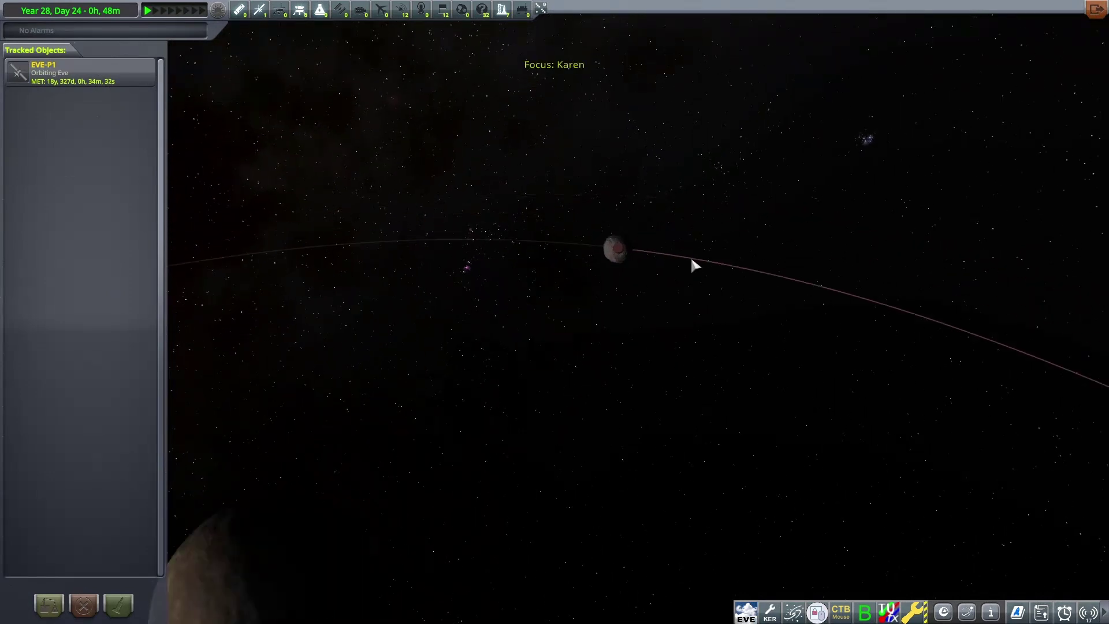
pyautogui.scroll(-5, 646, 362)
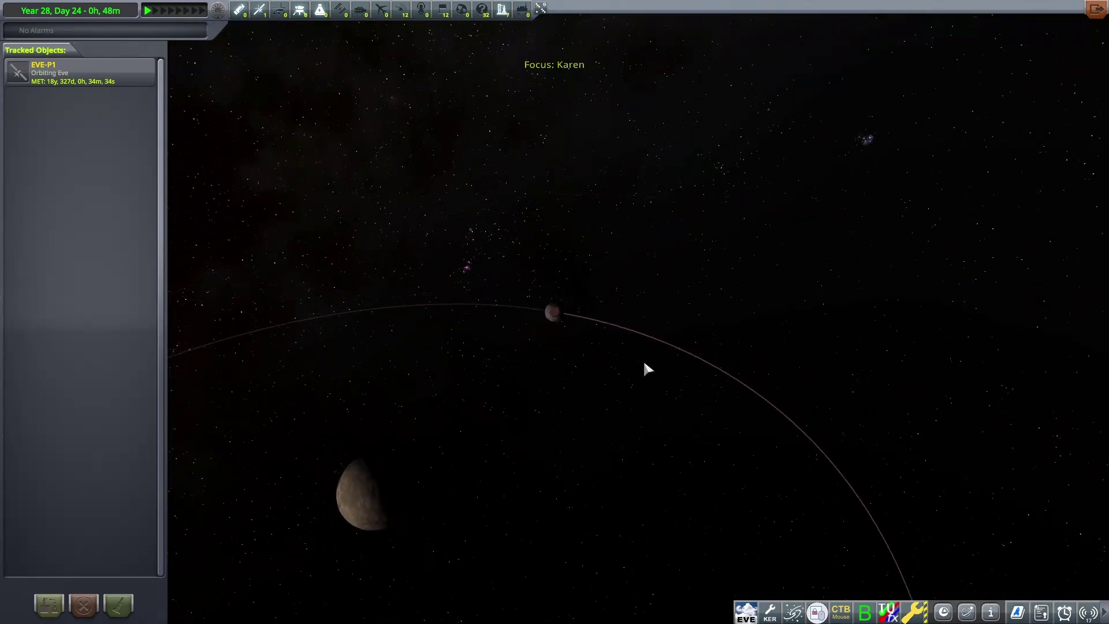
pyautogui.scroll(-5, 646, 362)
pyautogui.scroll(-3, 645, 363)
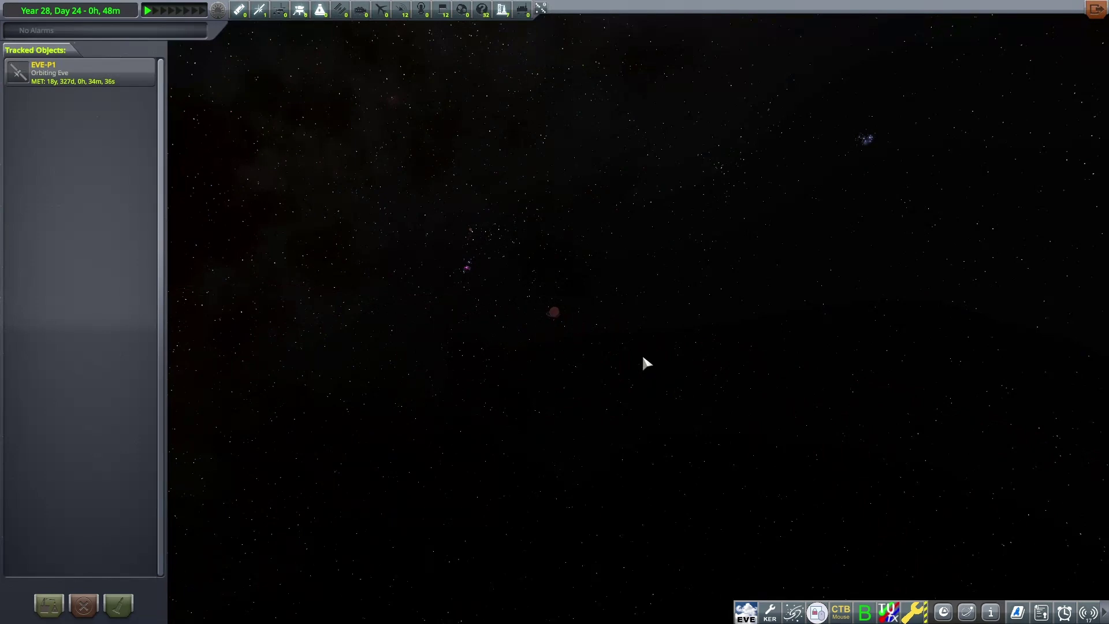
pyautogui.scroll(-5, 638, 343)
pyautogui.scroll(-5, 637, 324)
pyautogui.moveTo(637, 323)
pyautogui.mouseDown()
pyautogui.moveTo(439, 408)
pyautogui.moveTo(459, 446)
pyautogui.moveTo(389, 362)
pyautogui.moveTo(389, 559)
pyautogui.mouseUp()
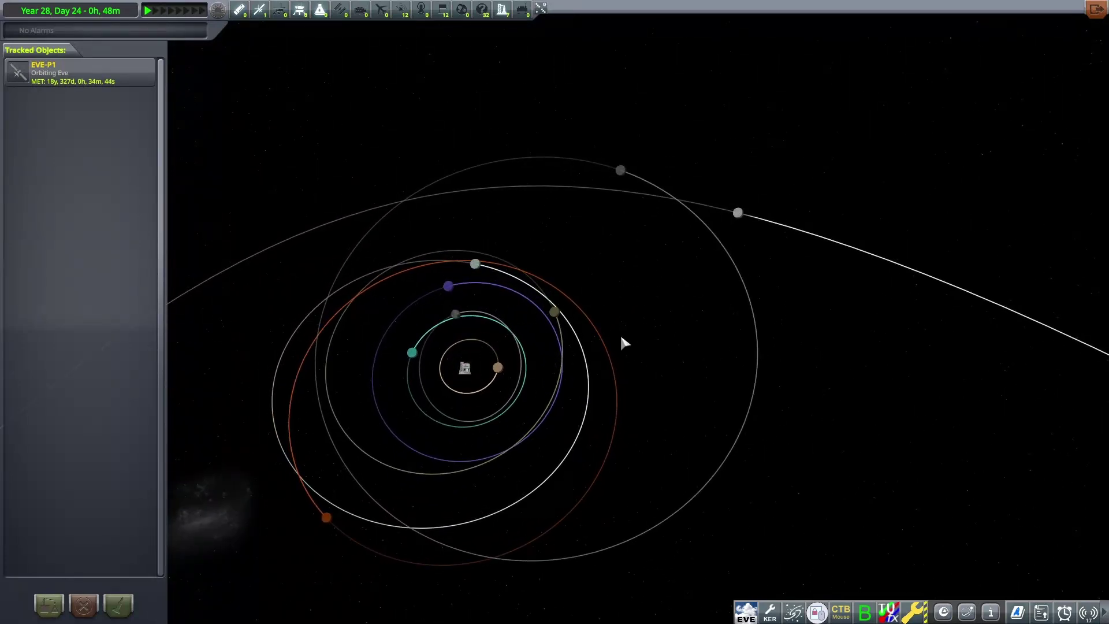
pyautogui.scroll(2, 396, 434)
pyautogui.scroll(1, 392, 454)
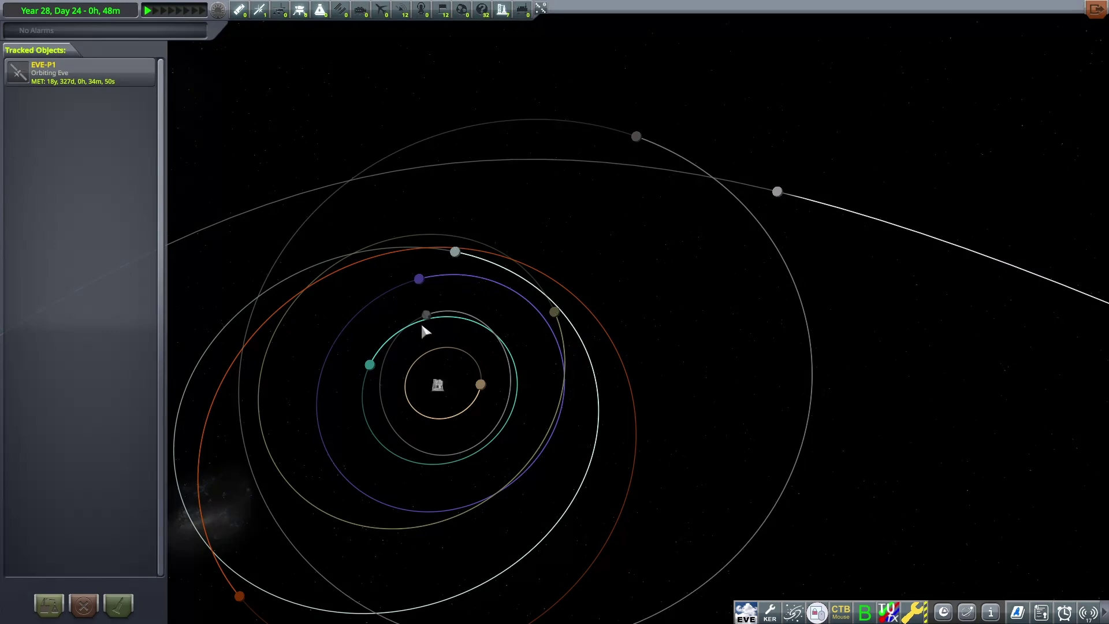
# - Focus the map on Neidon and orbit around to its night side
pyautogui.doubleClick(421, 280)
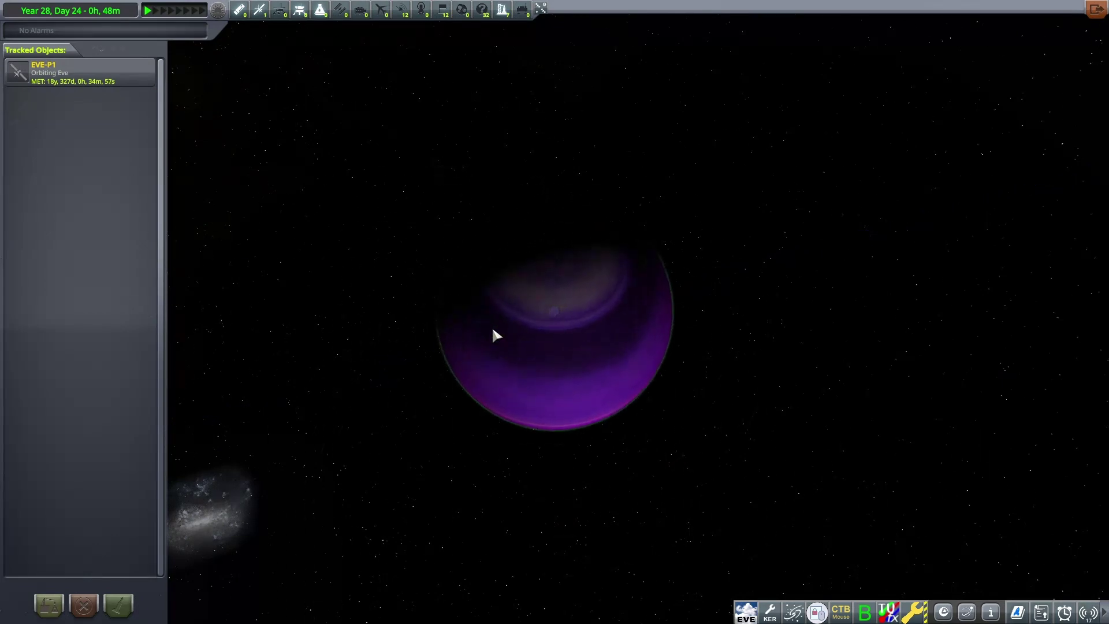
pyautogui.moveTo(492, 325)
pyautogui.mouseDown()
pyautogui.moveTo(351, 342)
pyautogui.moveTo(550, 335)
pyautogui.moveTo(411, 319)
pyautogui.moveTo(439, 364)
pyautogui.moveTo(509, 194)
pyautogui.moveTo(592, 168)
pyautogui.moveTo(578, 266)
pyautogui.moveTo(460, 257)
pyautogui.moveTo(440, 295)
pyautogui.moveTo(432, 87)
pyautogui.moveTo(667, 265)
pyautogui.moveTo(388, 299)
pyautogui.mouseUp()
pyautogui.scroll(-3, 464, 275)
pyautogui.scroll(-5, 464, 276)
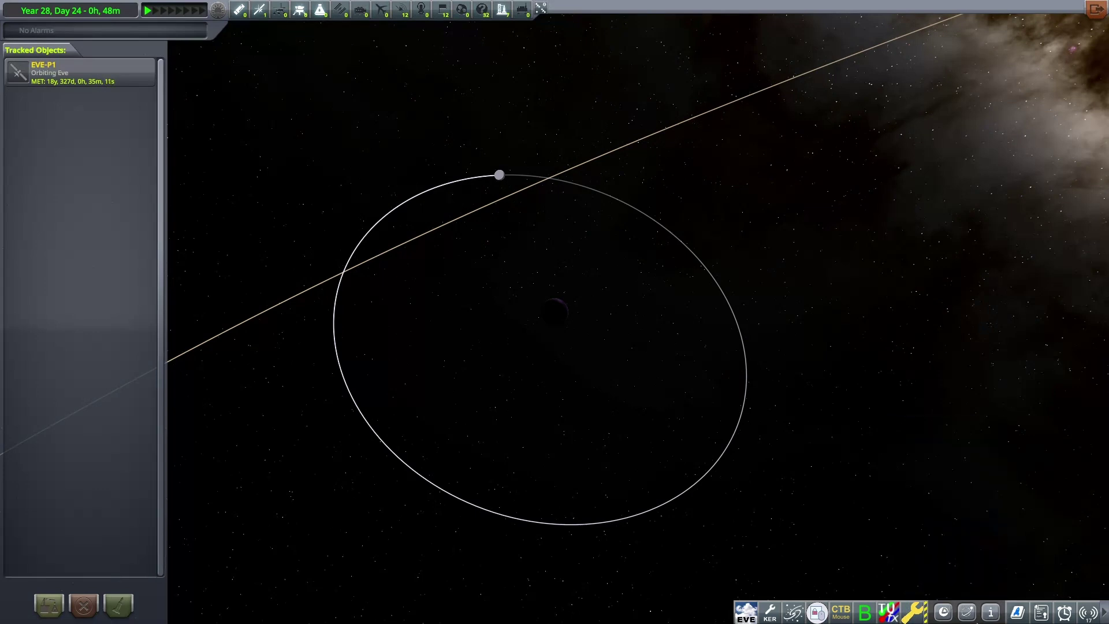
pyautogui.moveTo(990, 612)
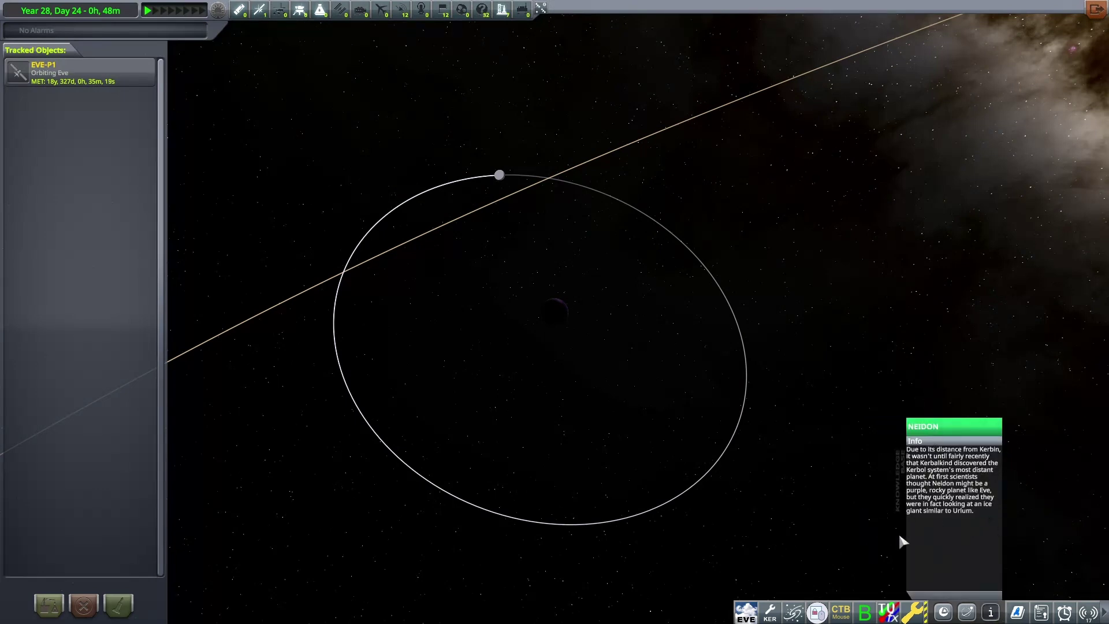
# - Focus on the moon Thatmo and orbit it until Neidon comes into view
pyautogui.doubleClick(494, 177)
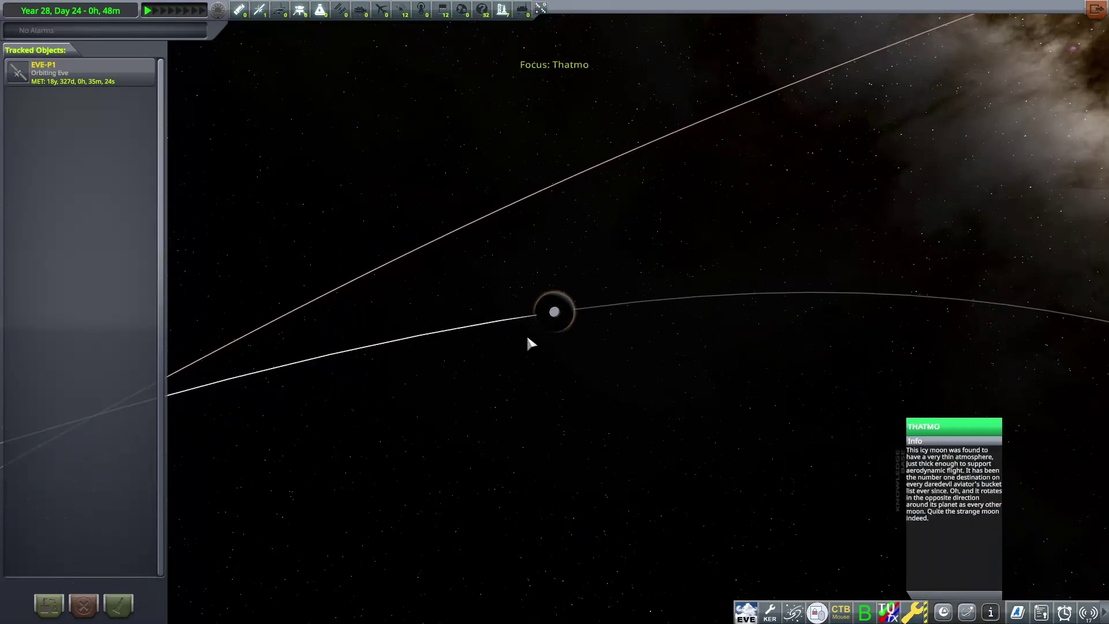
pyautogui.scroll(5, 526, 334)
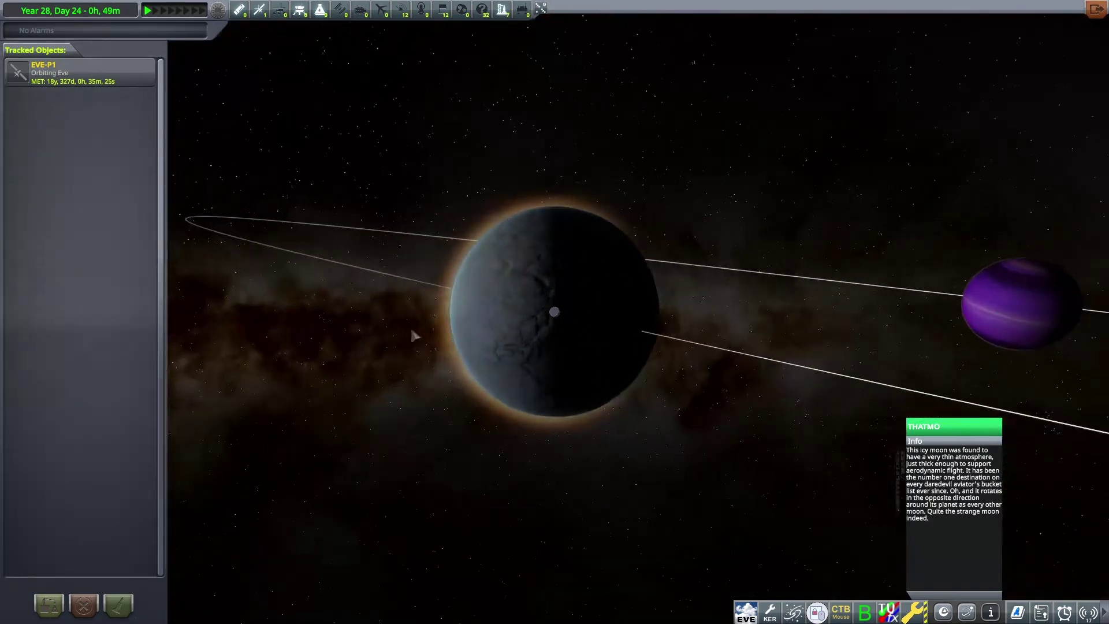
pyautogui.moveTo(415, 336)
pyautogui.mouseDown()
pyautogui.moveTo(689, 351)
pyautogui.moveTo(932, 325)
pyautogui.moveTo(893, 234)
pyautogui.moveTo(739, 198)
pyautogui.moveTo(497, 466)
pyautogui.mouseUp()
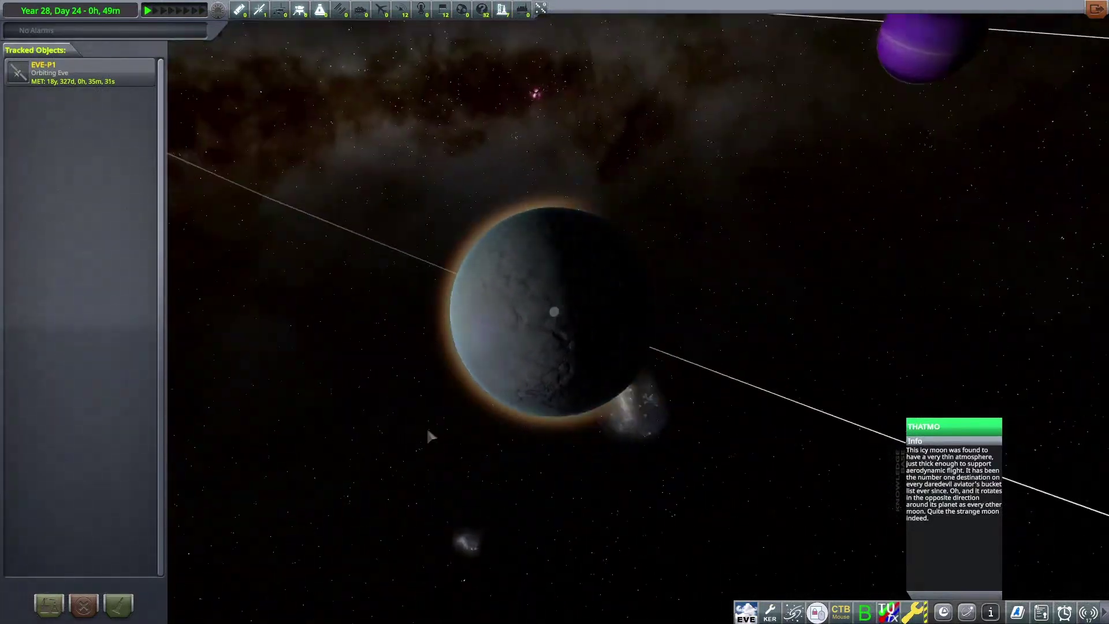
pyautogui.moveTo(497, 466); pyautogui.dragTo(538, 347)
pyautogui.scroll(-3, 539, 348)
pyautogui.scroll(-5, 539, 350)
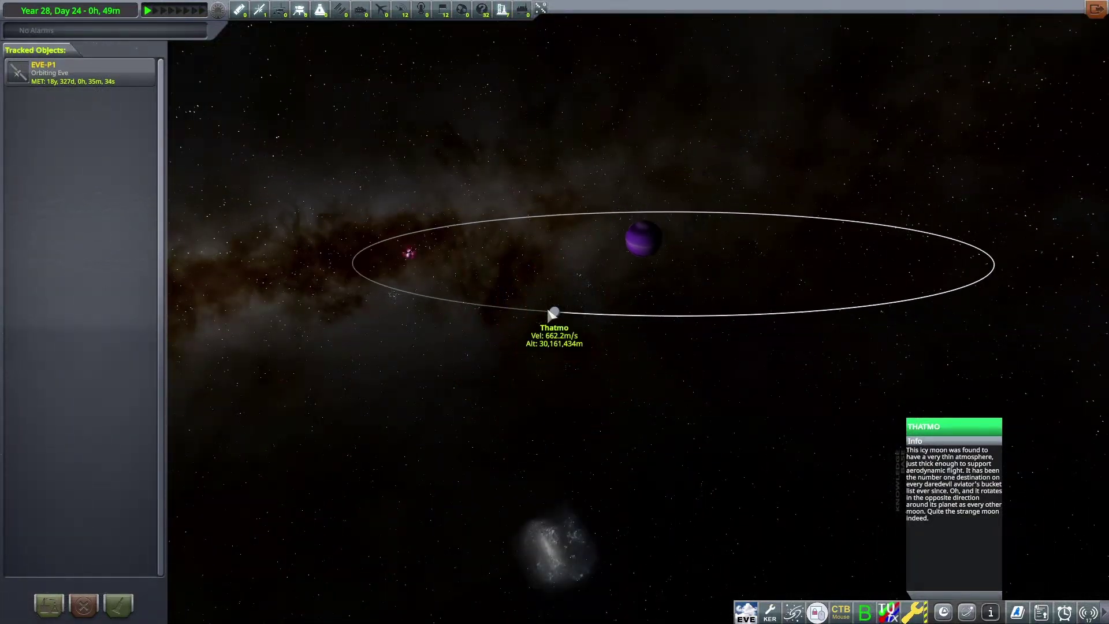
pyautogui.scroll(-2, 589, 278)
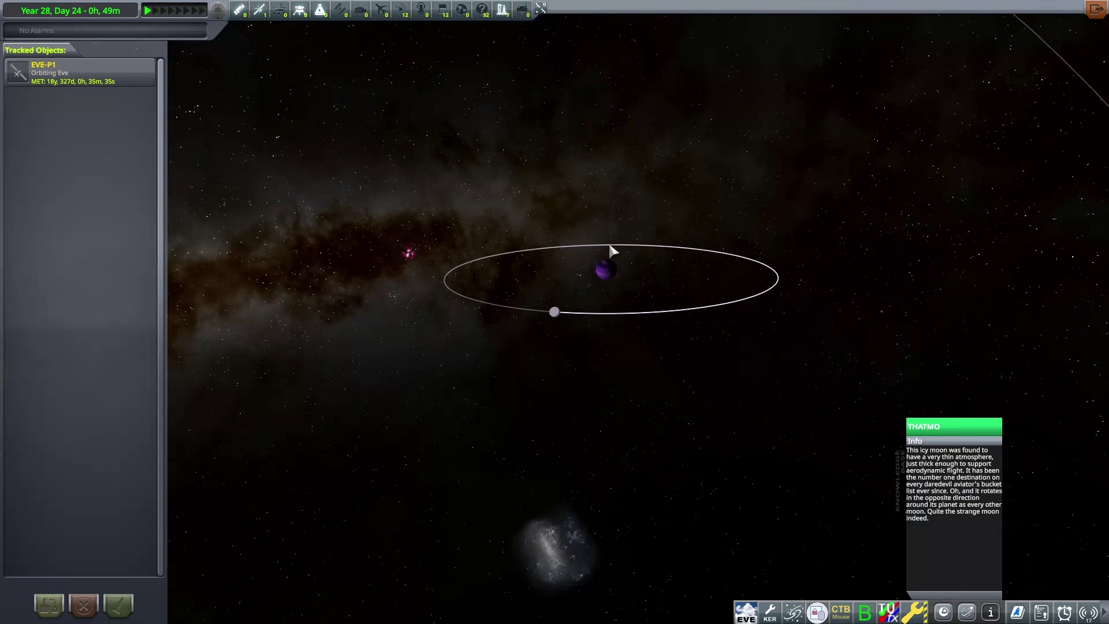
pyautogui.scroll(-2, 610, 338)
pyautogui.scroll(-2, 611, 336)
pyautogui.scroll(-2, 611, 335)
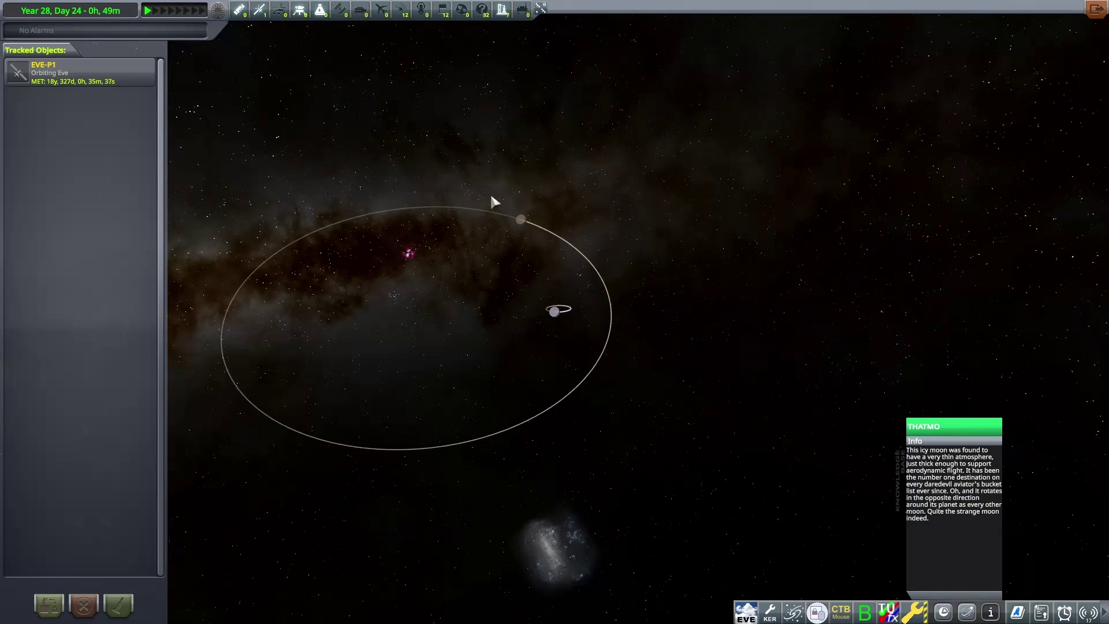
# - Focus on the moon Nissee, orbit to its lit side, and rotate Neidon's system
pyautogui.doubleClick(510, 222)
pyautogui.scroll(3, 511, 342)
pyautogui.scroll(3, 506, 357)
pyautogui.scroll(3, 506, 357)
pyautogui.scroll(4, 506, 357)
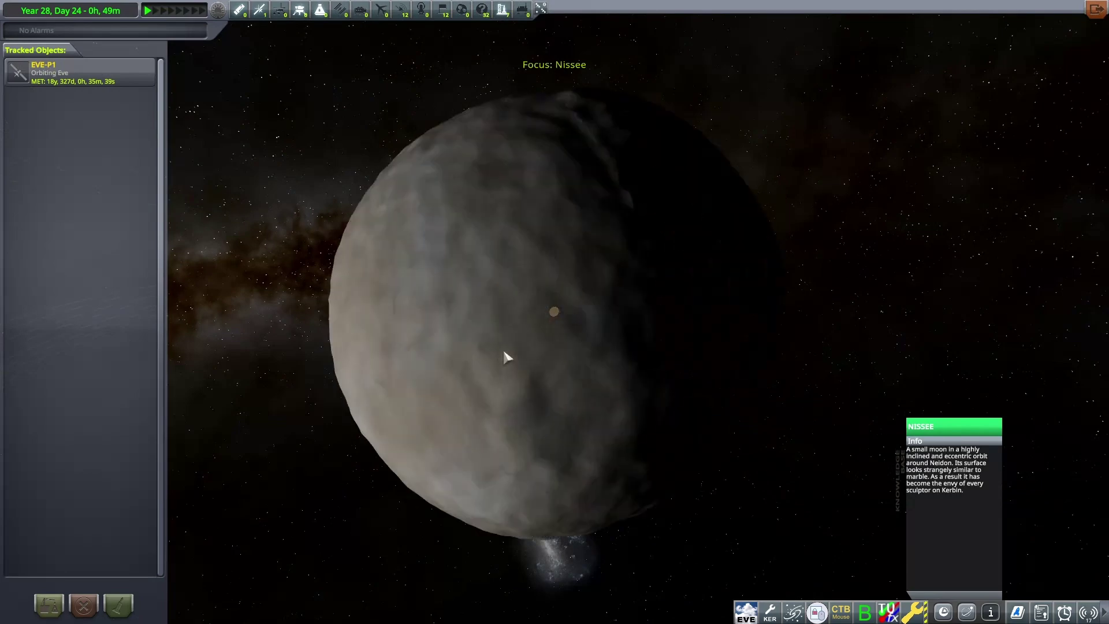
pyautogui.moveTo(506, 357)
pyautogui.mouseDown()
pyautogui.moveTo(534, 335)
pyautogui.moveTo(676, 353)
pyautogui.moveTo(351, 319)
pyautogui.mouseUp()
pyautogui.scroll(-3, 456, 301)
pyautogui.scroll(-3, 456, 300)
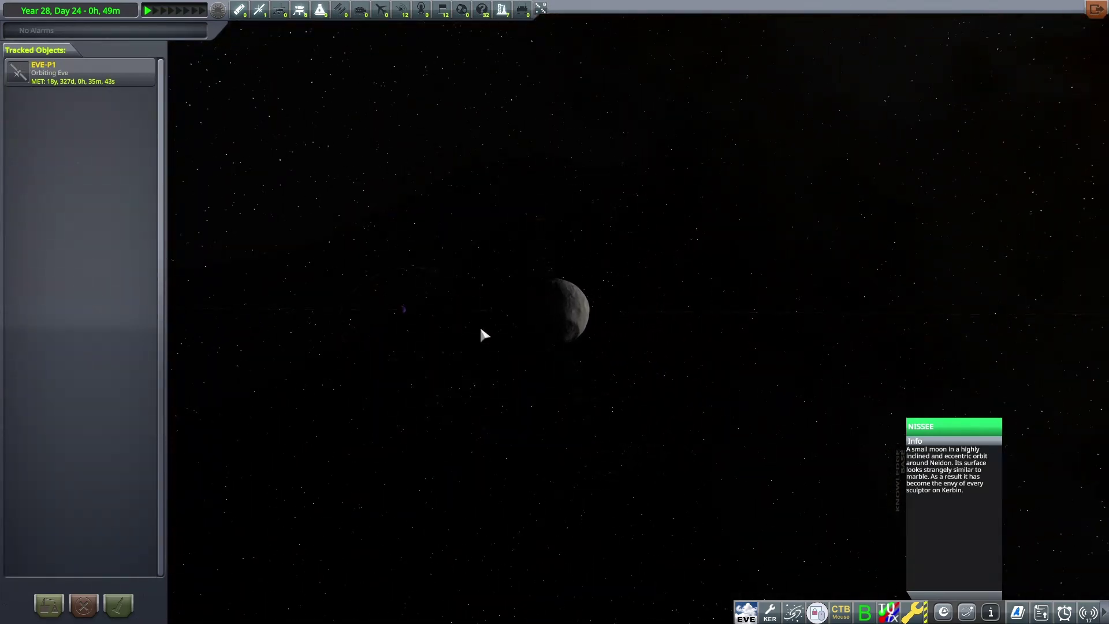
pyautogui.scroll(3, 483, 335)
pyautogui.scroll(3, 481, 334)
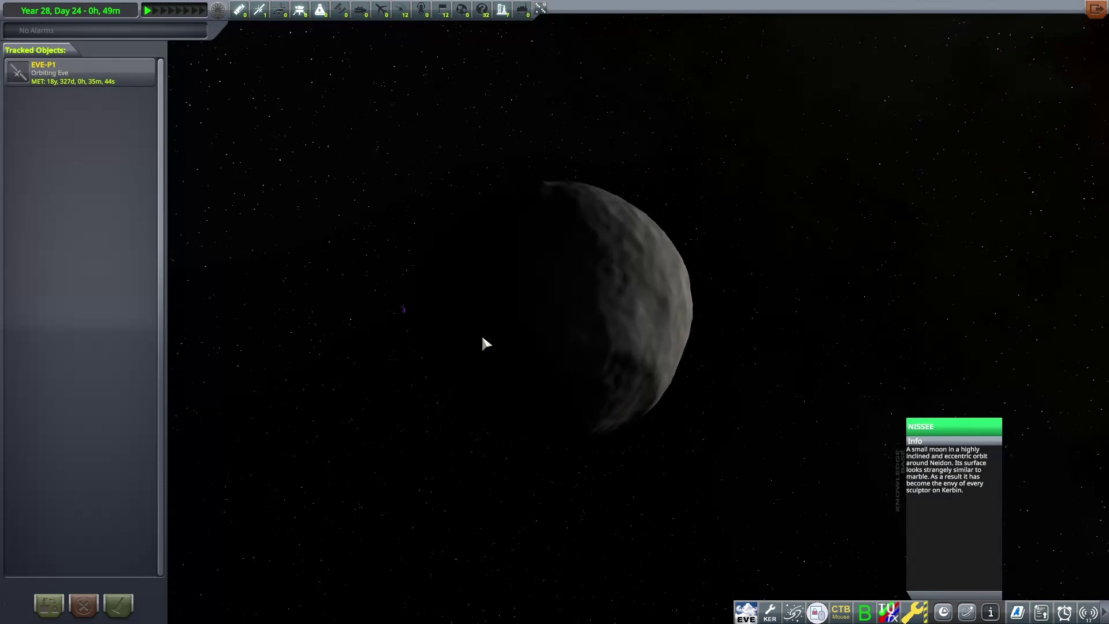
pyautogui.scroll(2, 428, 427)
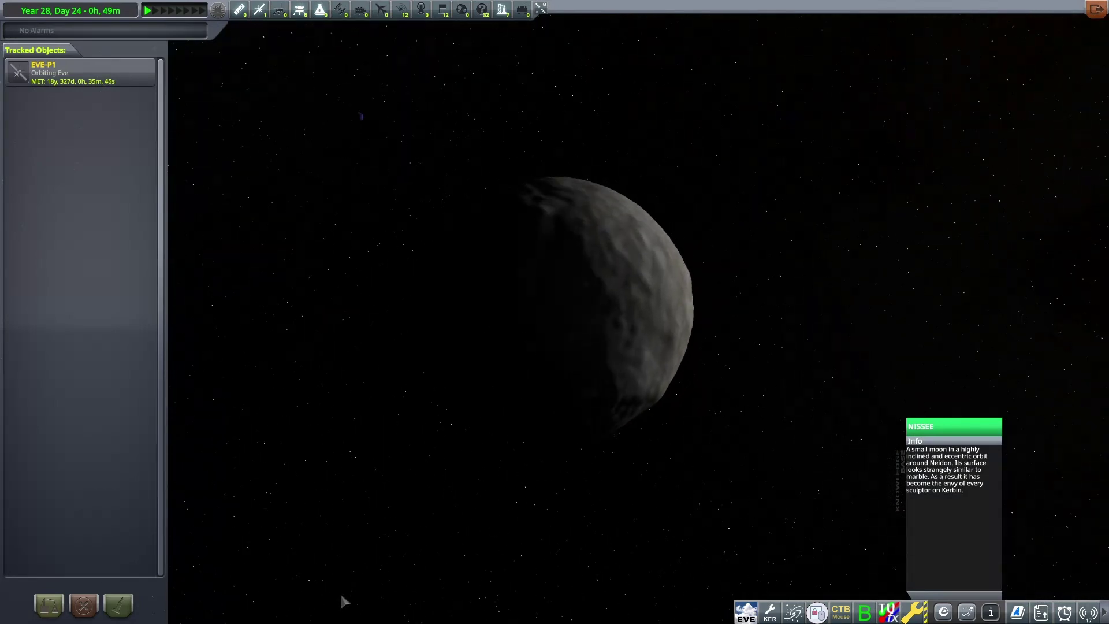
pyautogui.moveTo(343, 601)
pyautogui.mouseDown()
pyautogui.moveTo(590, 376)
pyautogui.moveTo(257, 453)
pyautogui.moveTo(438, 364)
pyautogui.mouseUp()
pyautogui.scroll(-5, 442, 357)
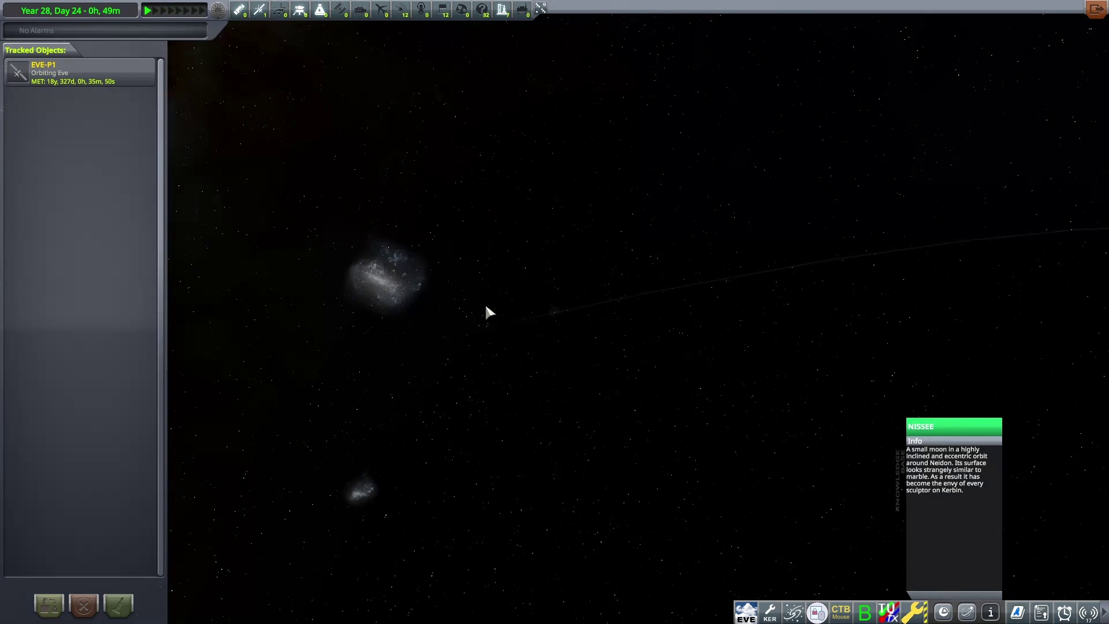
pyautogui.scroll(-2, 490, 286)
pyautogui.scroll(-2, 495, 268)
pyautogui.scroll(-2, 497, 271)
pyautogui.scroll(-3, 497, 277)
pyautogui.moveTo(496, 275)
pyautogui.mouseDown()
pyautogui.moveTo(537, 397)
pyautogui.moveTo(349, 256)
pyautogui.mouseUp()
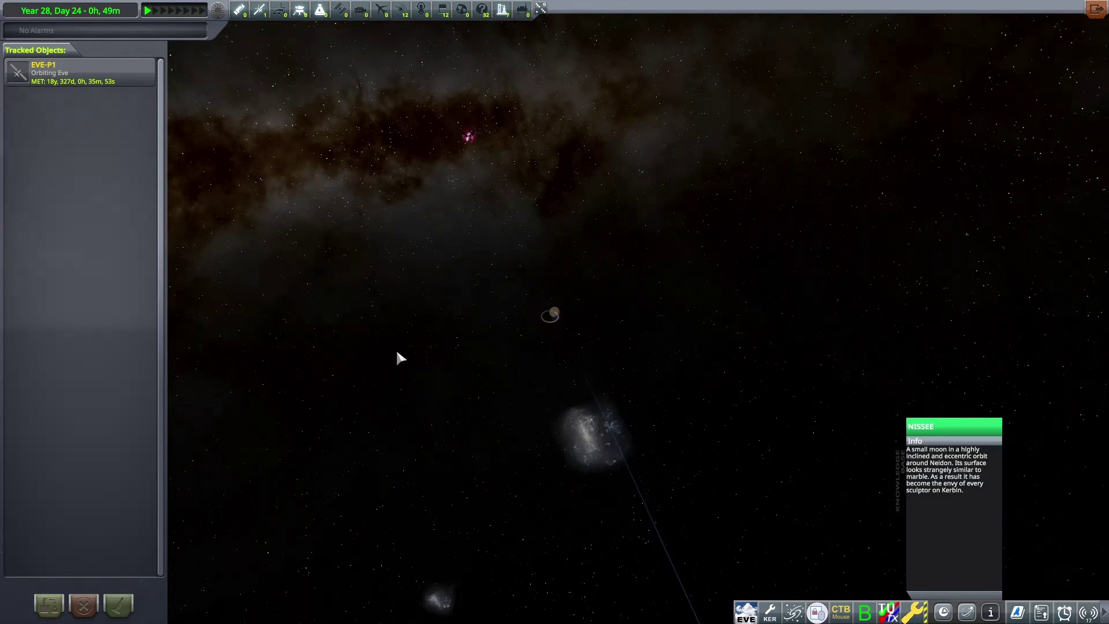
pyautogui.scroll(-3, 431, 336)
pyautogui.scroll(-2, 390, 303)
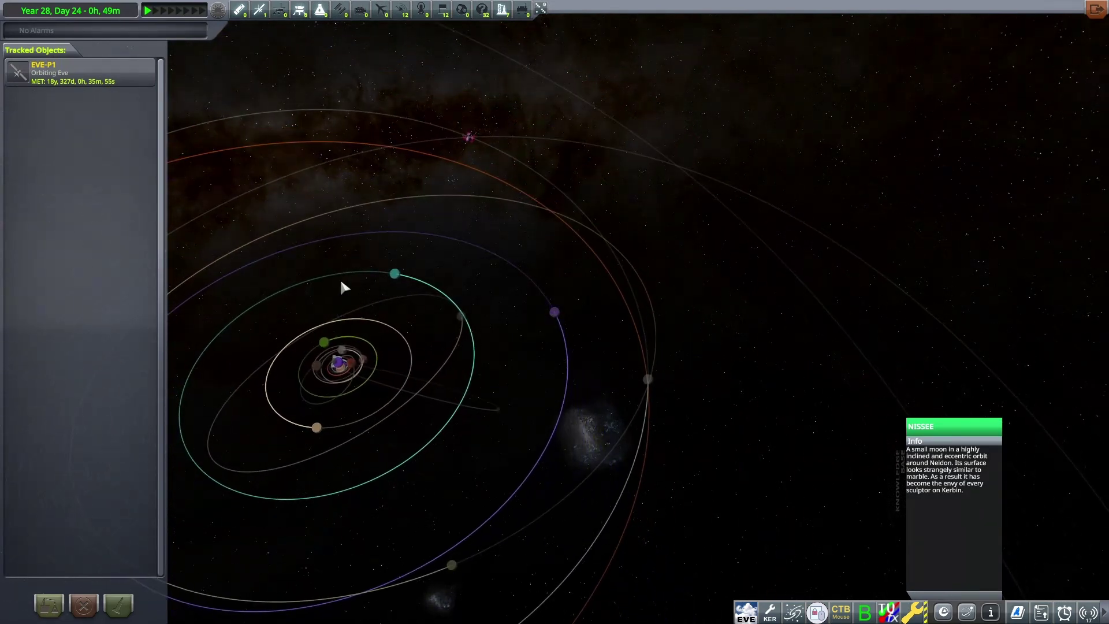
# - Focus on Urlum to view its rings, then focus on the moon Priax and orbit it
pyautogui.doubleClick(402, 277)
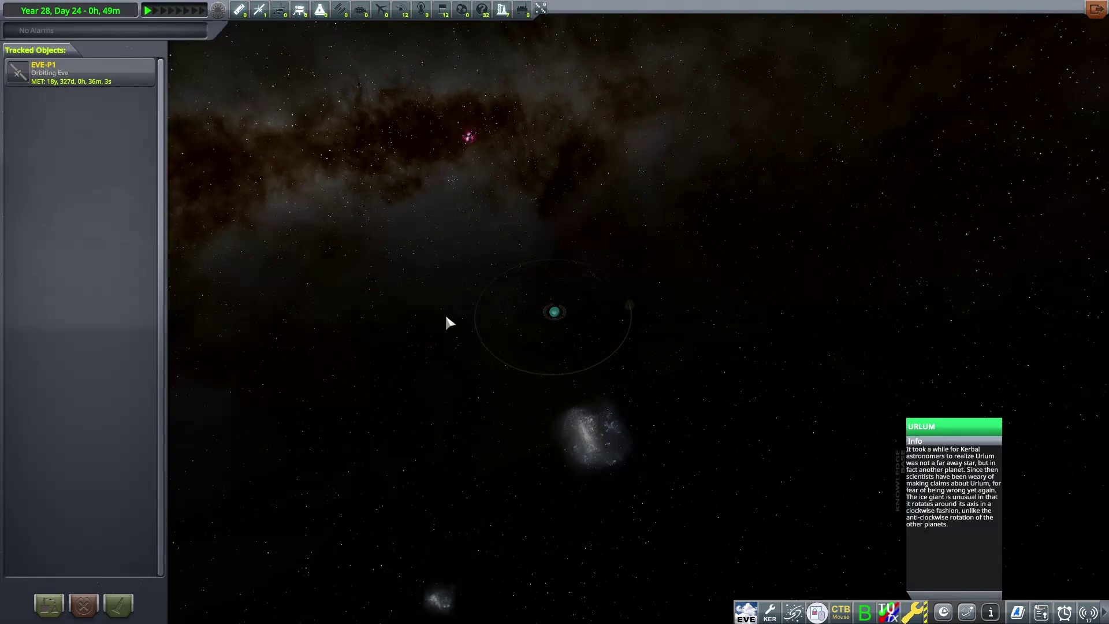
pyautogui.scroll(5, 445, 313)
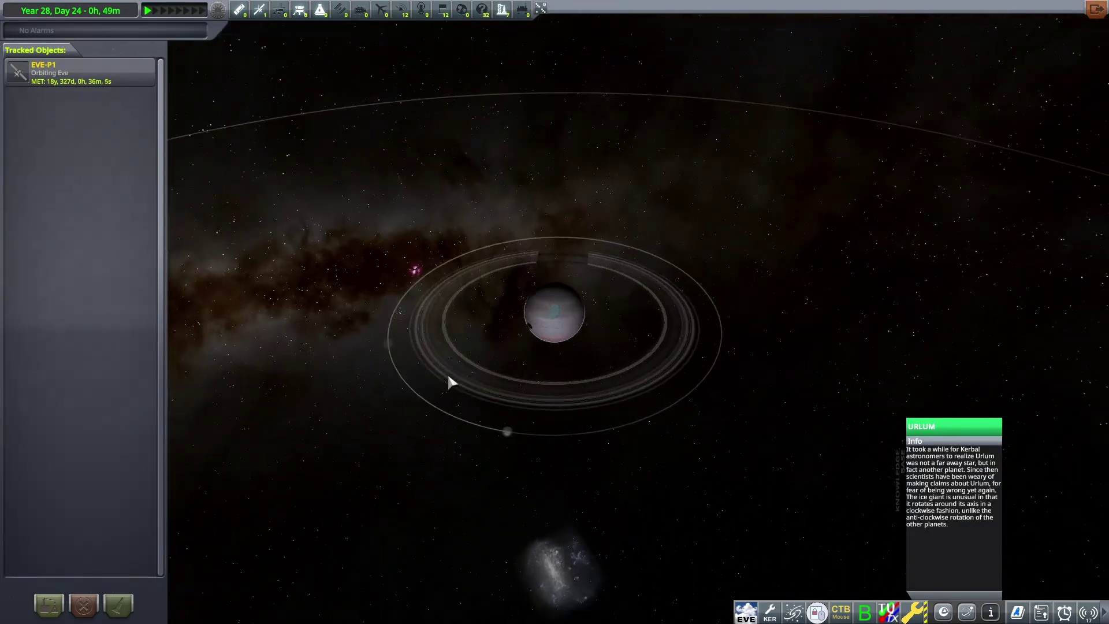
pyautogui.scroll(5, 447, 372)
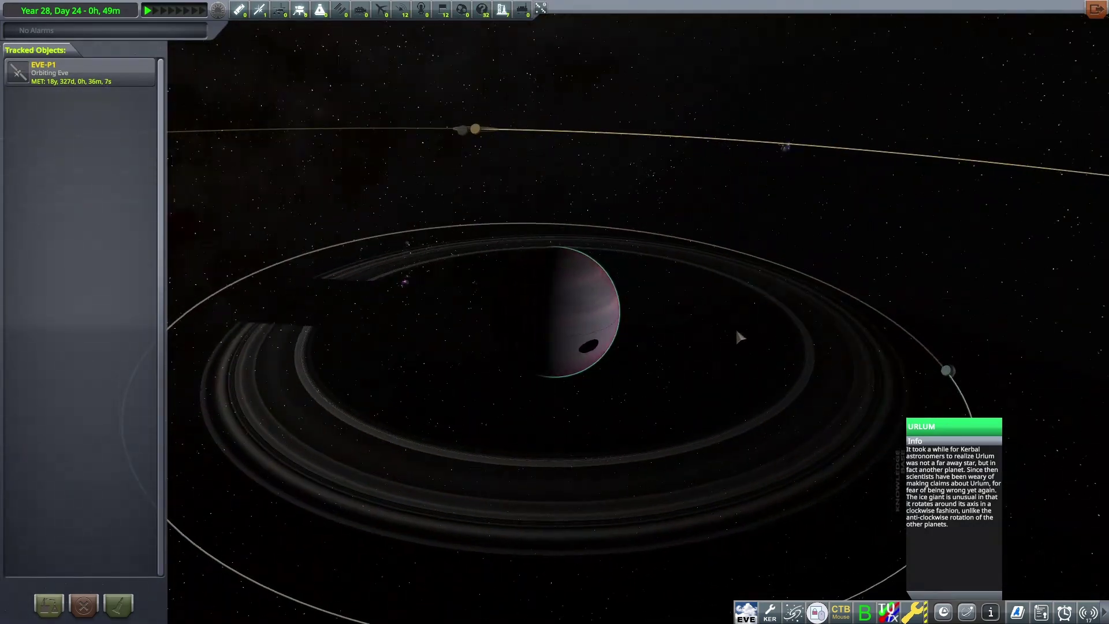
pyautogui.moveTo(565, 335); pyautogui.dragTo(416, 404)
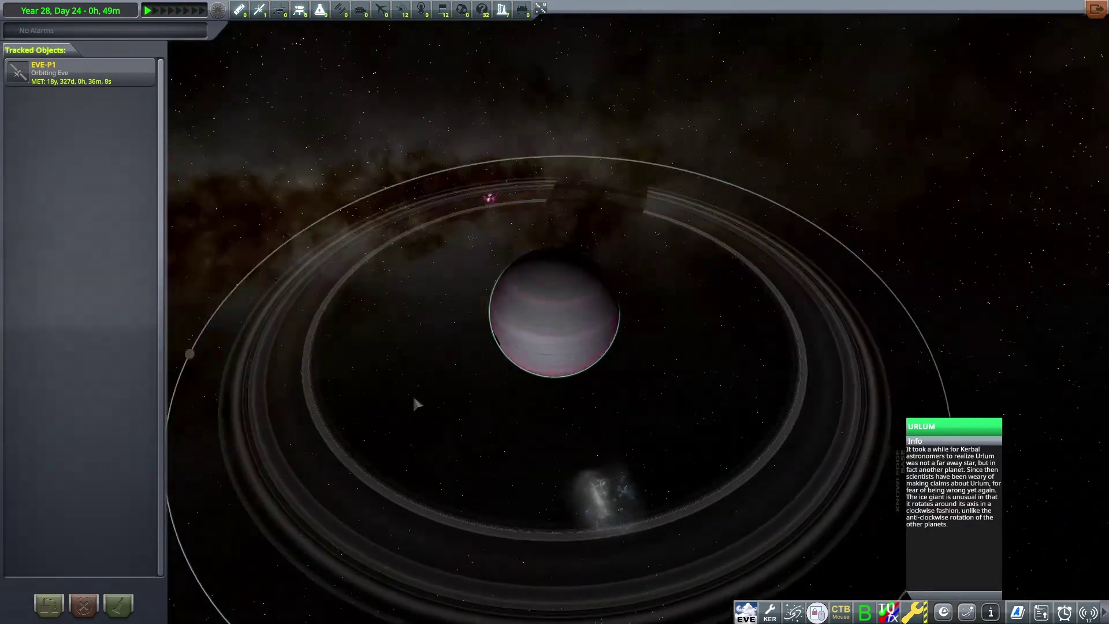
pyautogui.scroll(-3, 414, 403)
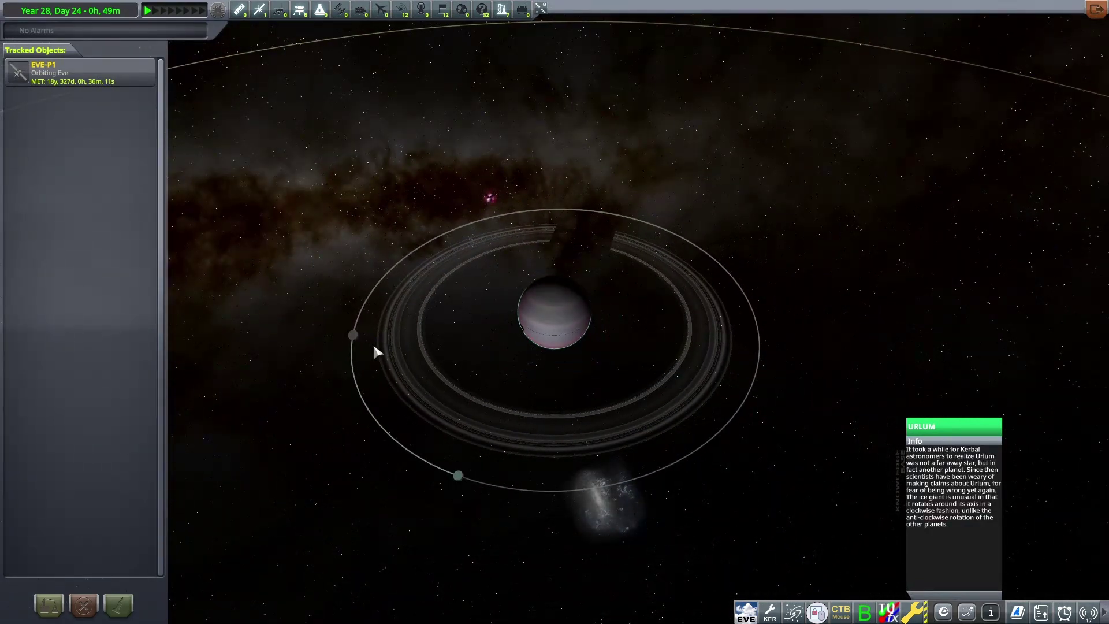
pyautogui.doubleClick(355, 339)
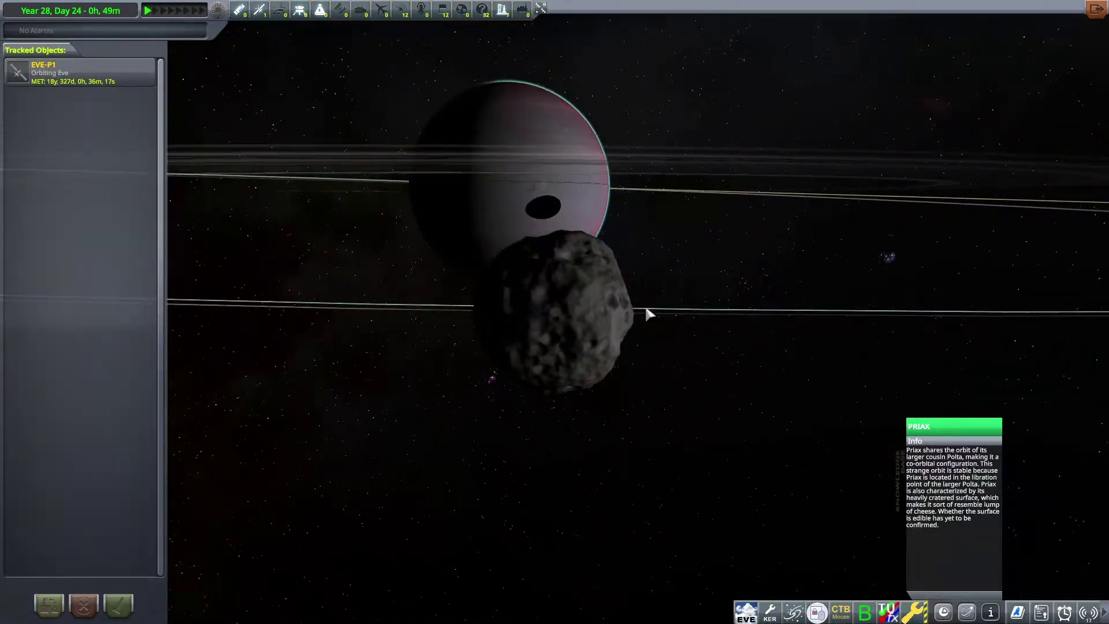
pyautogui.moveTo(496, 351); pyautogui.dragTo(643, 334)
pyautogui.moveTo(567, 240); pyautogui.dragTo(598, 186)
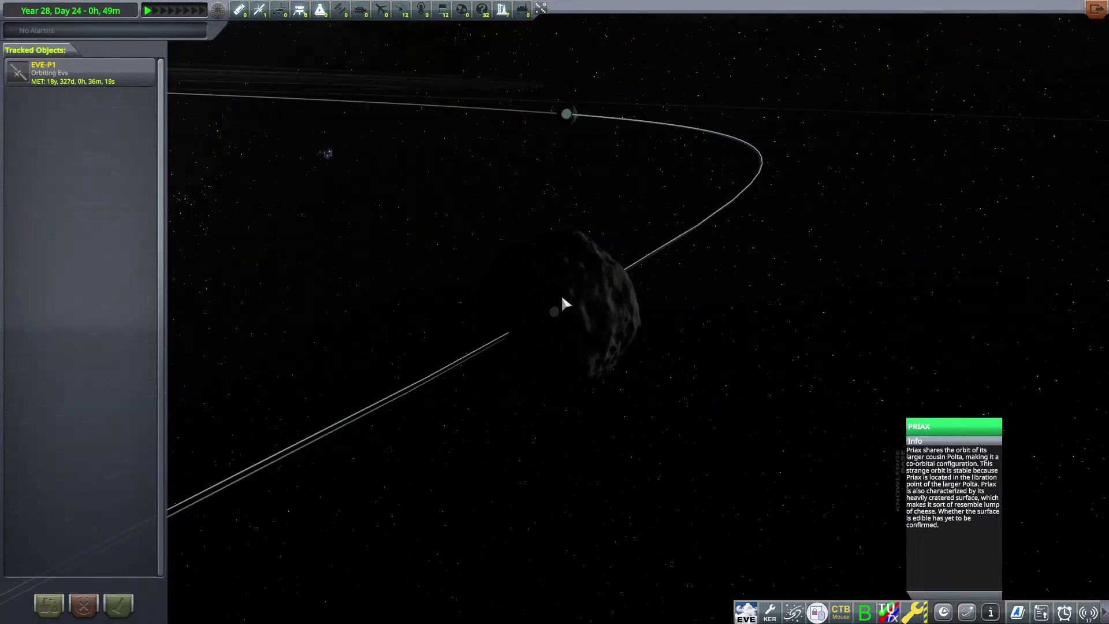
# - Focus on Polta, orbit it past the ringed planet, then shift focus to its parent
pyautogui.doubleClick(602, 54)
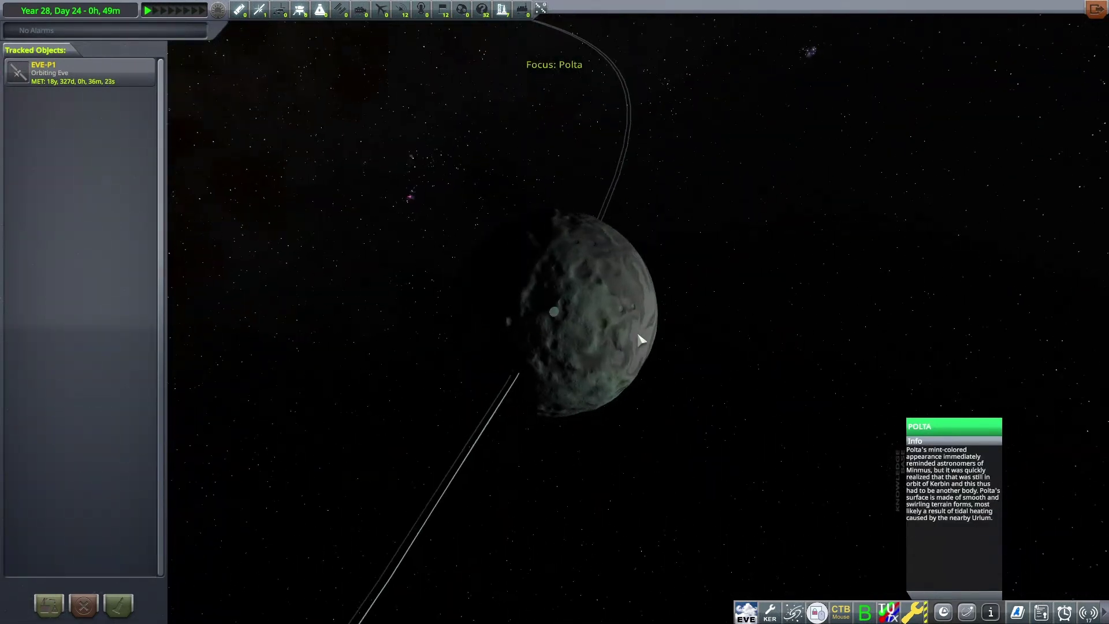
pyautogui.moveTo(646, 349); pyautogui.dragTo(615, 317)
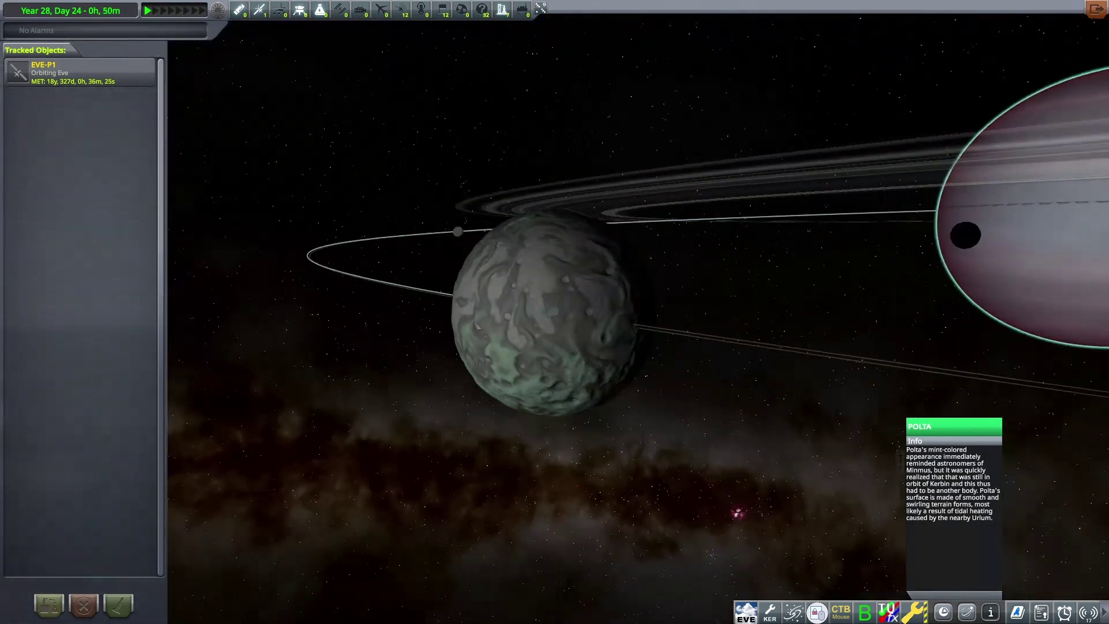
pyautogui.moveTo(476, 325)
pyautogui.mouseDown()
pyautogui.moveTo(646, 520)
pyautogui.moveTo(520, 408)
pyautogui.mouseUp()
pyautogui.press('Tab')
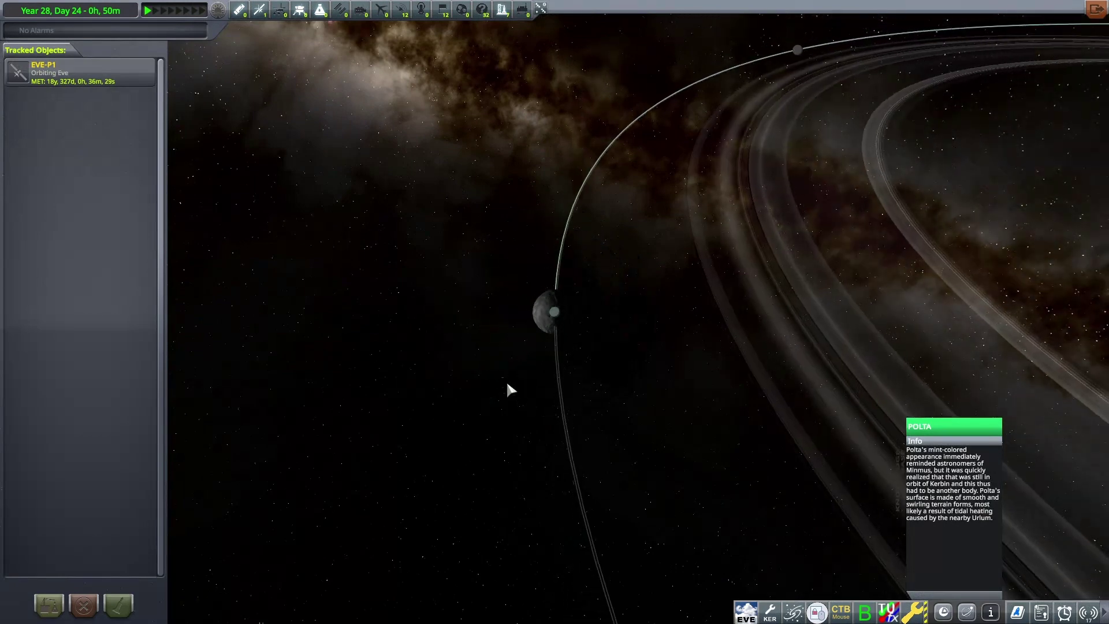
pyautogui.scroll(-5, 668, 408)
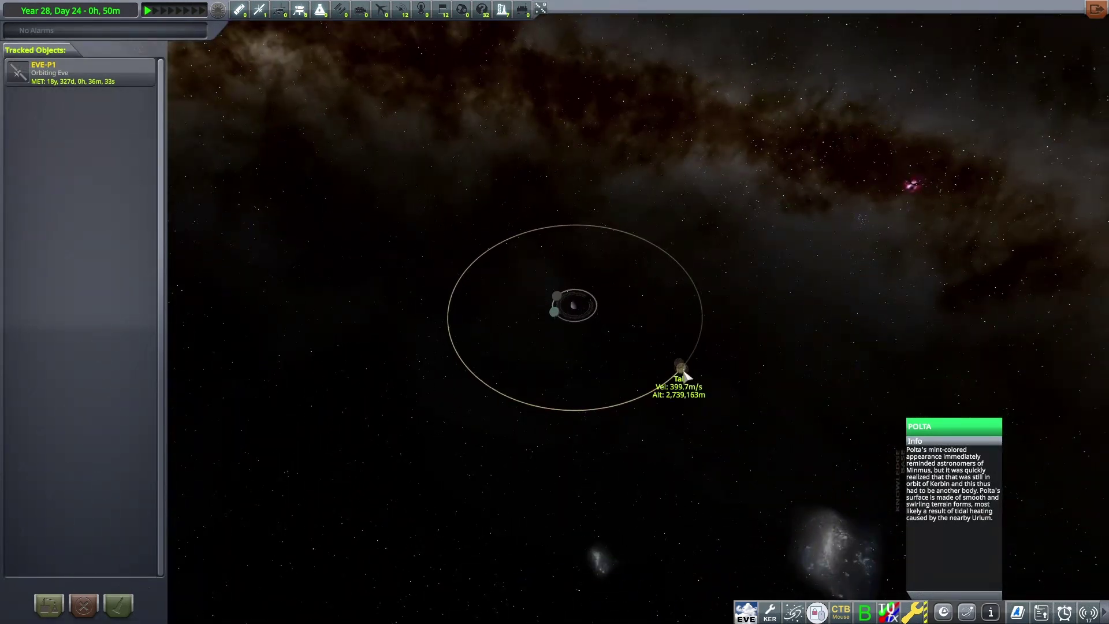
# - Focus the map on Wal and orbit the camera for a close look
pyautogui.doubleClick(681, 368)
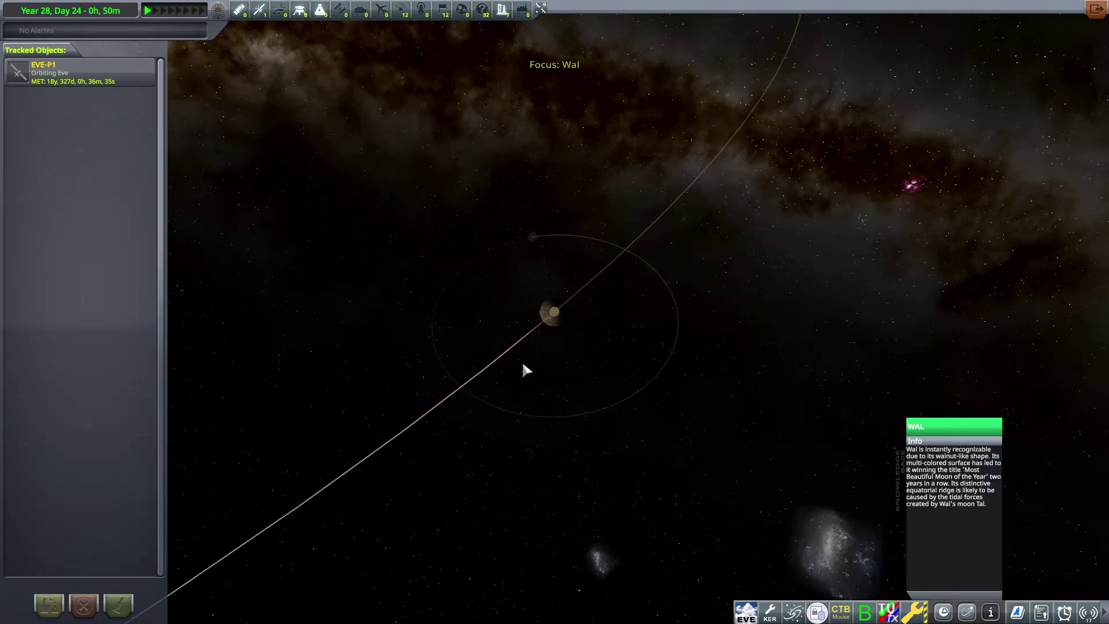
pyautogui.moveTo(522, 359)
pyautogui.mouseDown()
pyautogui.moveTo(631, 279)
pyautogui.moveTo(650, 367)
pyautogui.mouseUp()
pyautogui.scroll(-5, 401, 351)
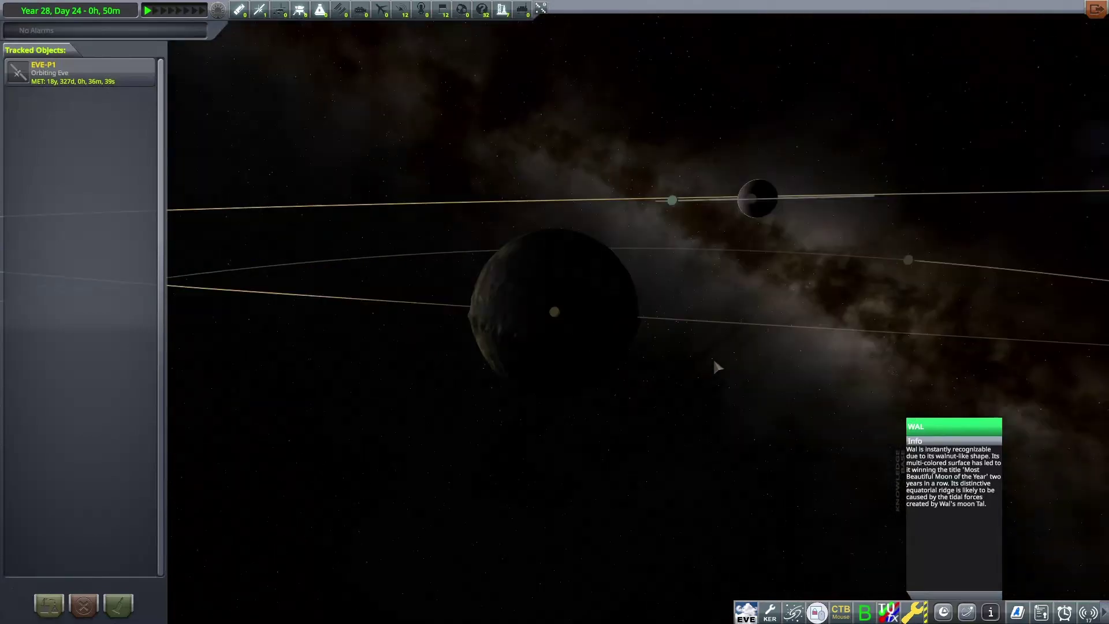
pyautogui.scroll(5, 402, 351)
pyautogui.moveTo(792, 371); pyautogui.dragTo(971, 390)
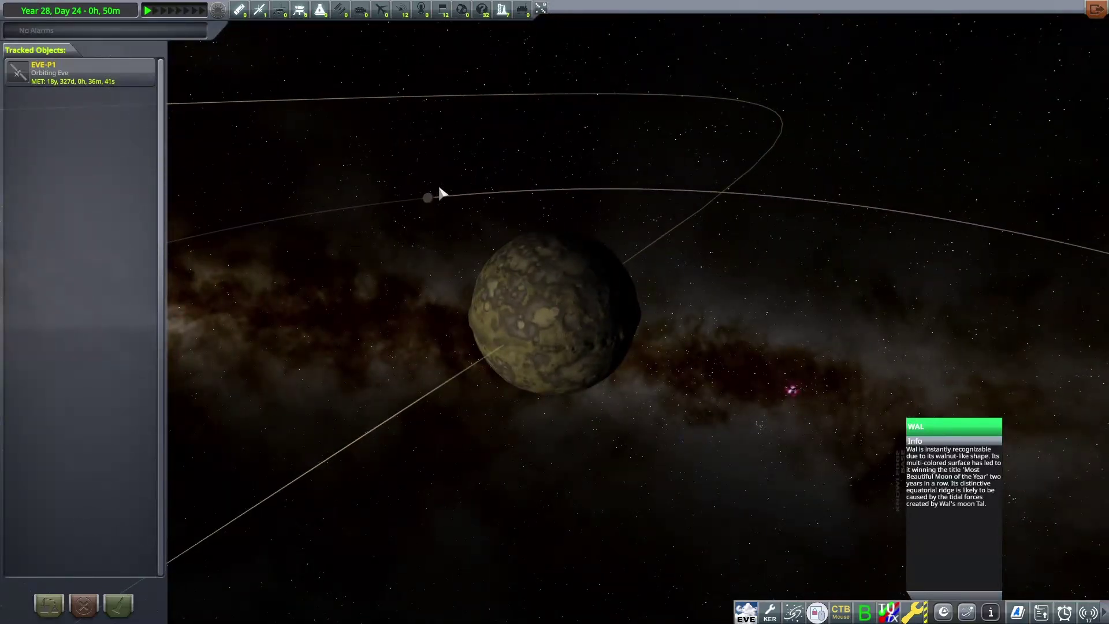
# - Focus on Tal, view its orbit around Wal, then tilt the whole Urlum system
pyautogui.doubleClick(429, 197)
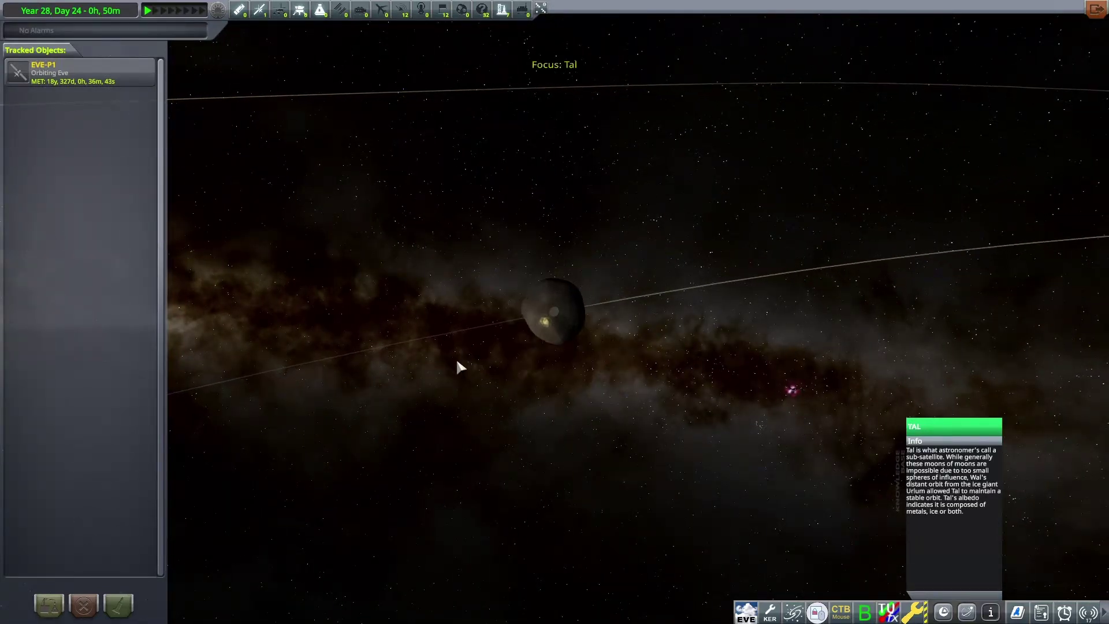
pyautogui.scroll(5, 456, 357)
pyautogui.moveTo(458, 349)
pyautogui.mouseDown()
pyautogui.moveTo(794, 322)
pyautogui.moveTo(557, 319)
pyautogui.moveTo(624, 295)
pyautogui.mouseUp()
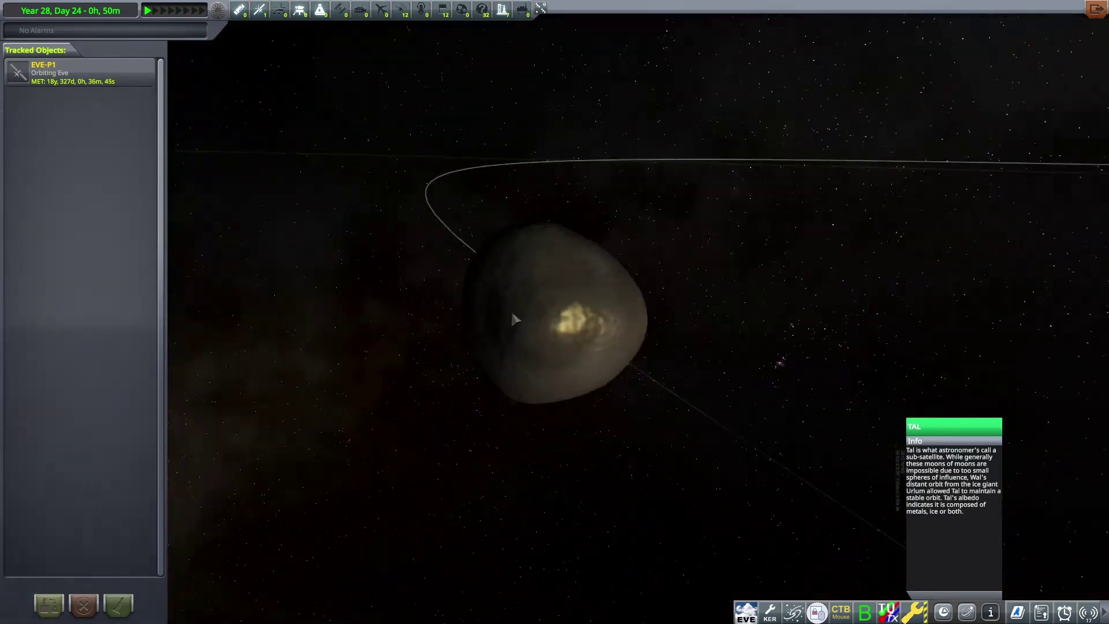
pyautogui.scroll(-5, 559, 320)
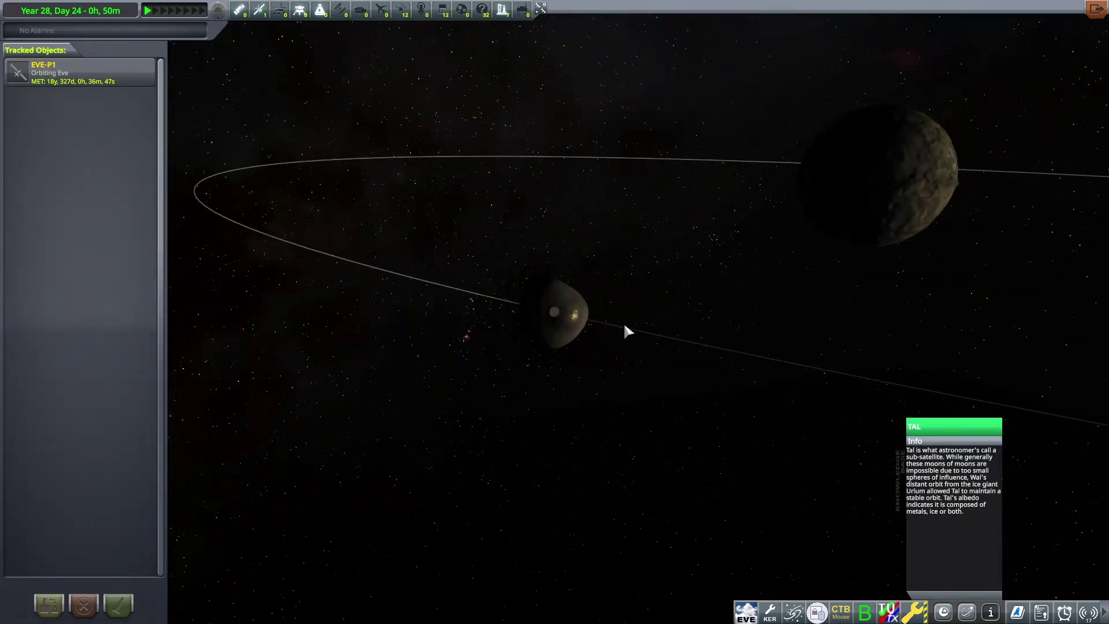
pyautogui.scroll(-3, 556, 320)
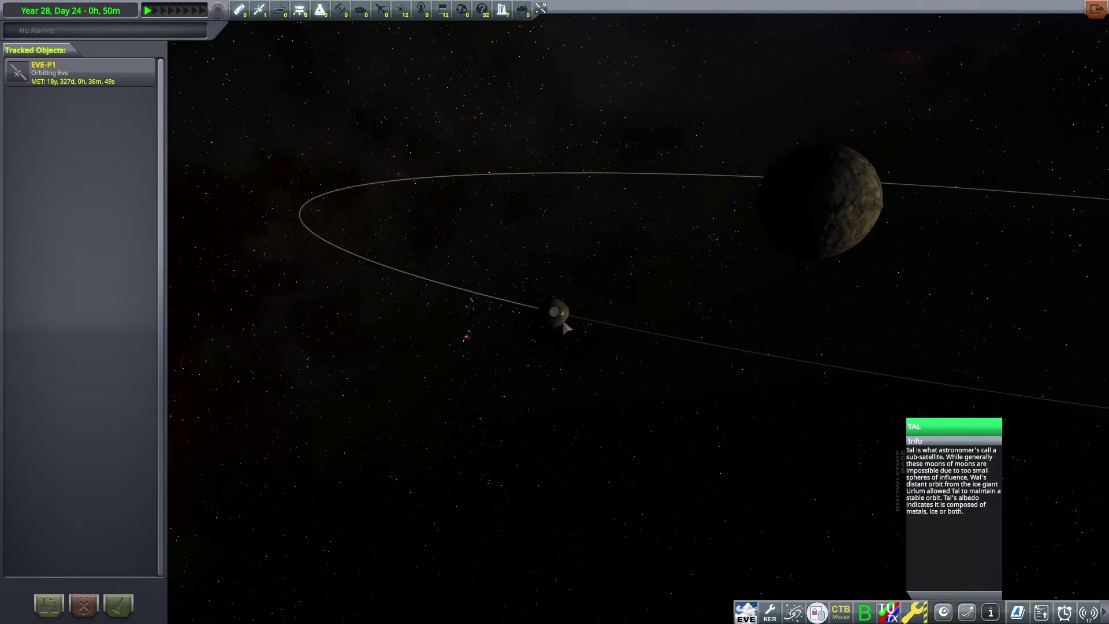
pyautogui.moveTo(555, 323)
pyautogui.mouseDown()
pyautogui.moveTo(506, 396)
pyautogui.moveTo(514, 369)
pyautogui.mouseUp()
pyautogui.scroll(-5, 521, 362)
pyautogui.scroll(-2, 563, 287)
pyautogui.scroll(-3, 555, 312)
pyautogui.scroll(-3, 564, 364)
pyautogui.doubleClick(574, 299)
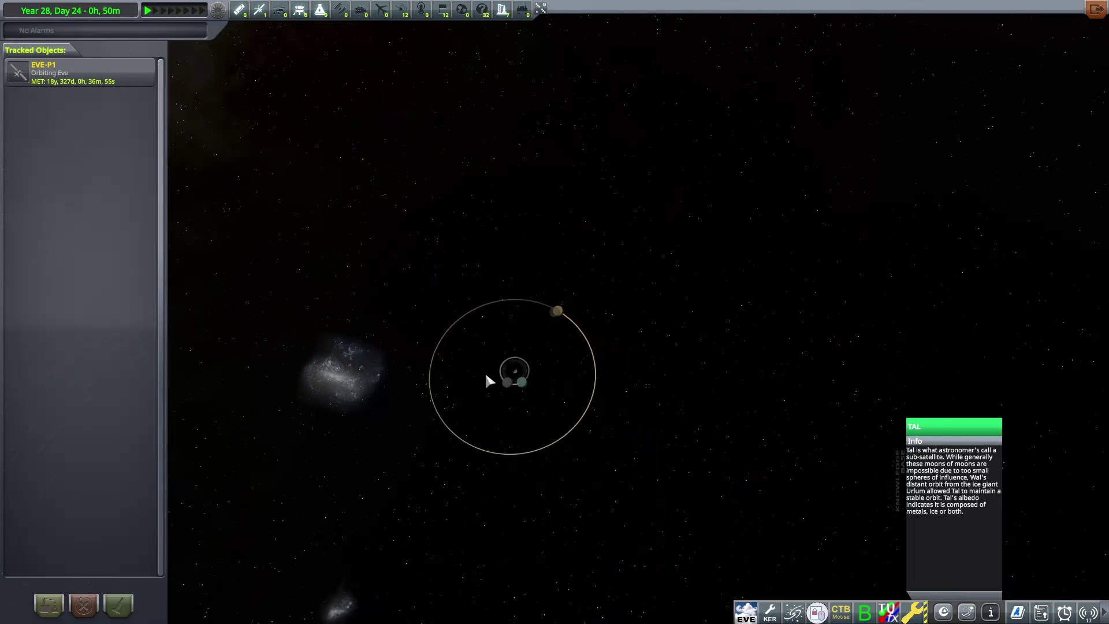
pyautogui.scroll(-3, 595, 433)
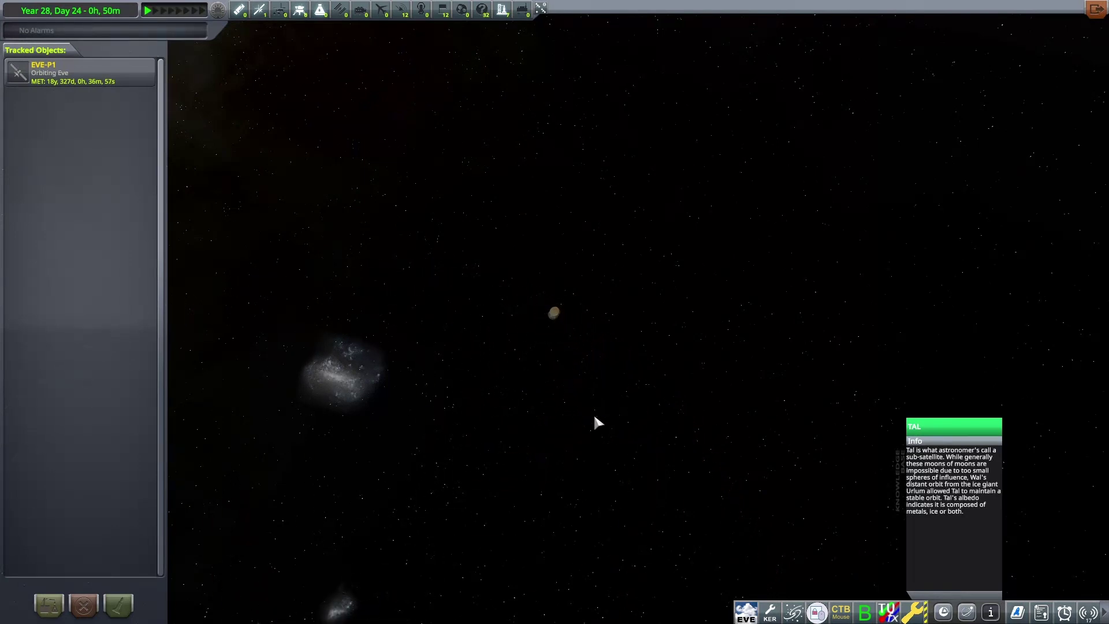
pyautogui.scroll(-3, 594, 417)
pyautogui.scroll(-3, 596, 407)
pyautogui.moveTo(639, 389)
pyautogui.mouseDown()
pyautogui.moveTo(896, 372)
pyautogui.moveTo(735, 236)
pyautogui.mouseUp()
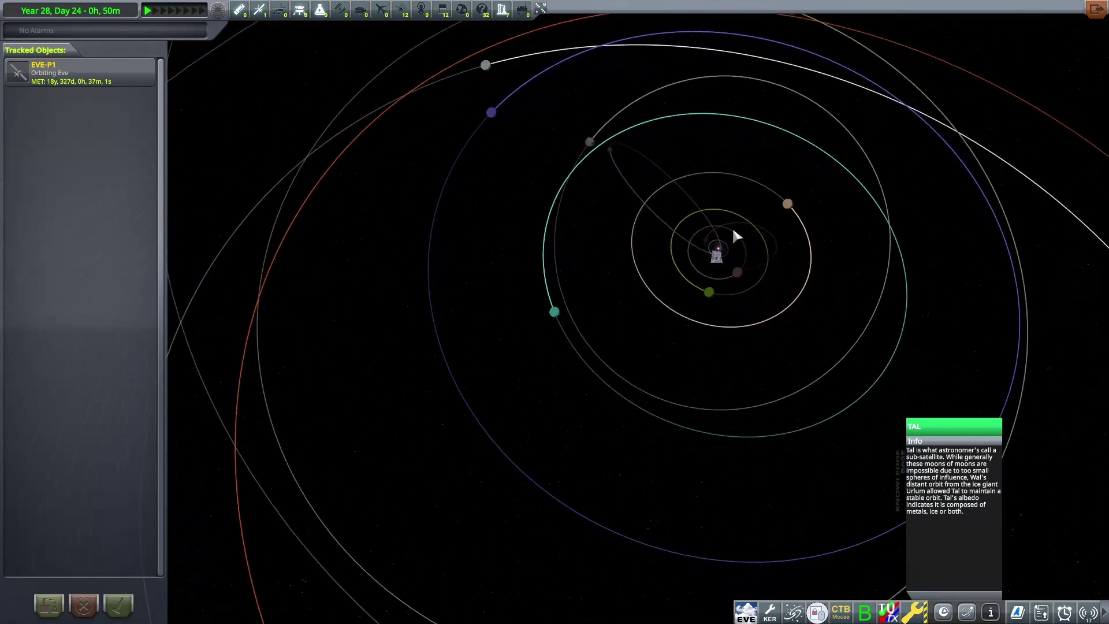
# - Focus on Crokslev, orbit to reveal its ring edge-on, then rotate the solar system view
pyautogui.doubleClick(590, 143)
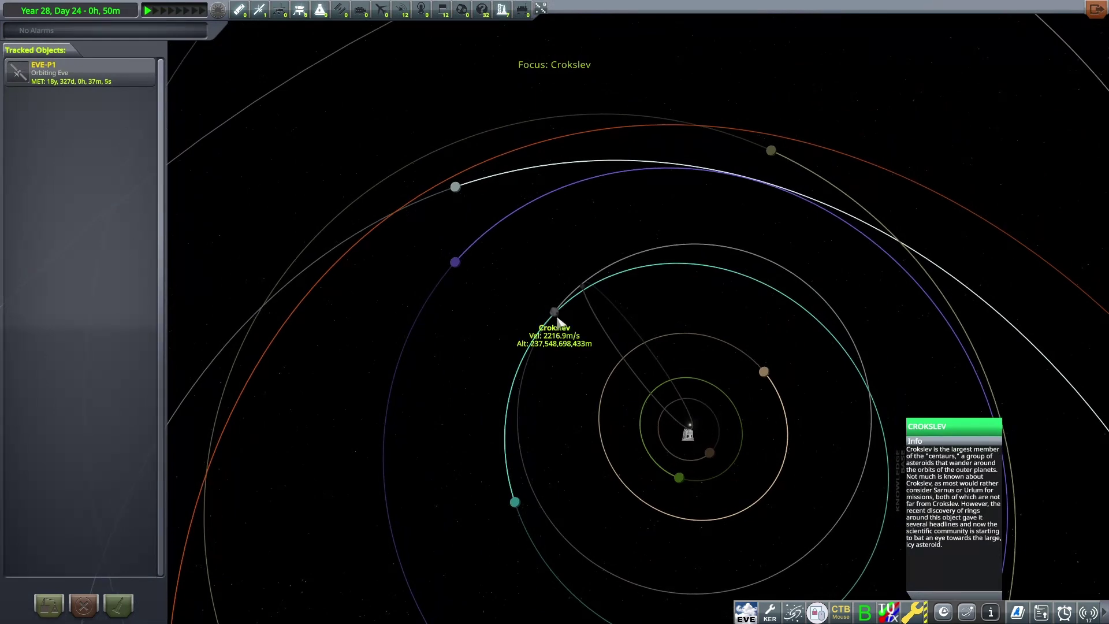
pyautogui.scroll(5, 492, 308)
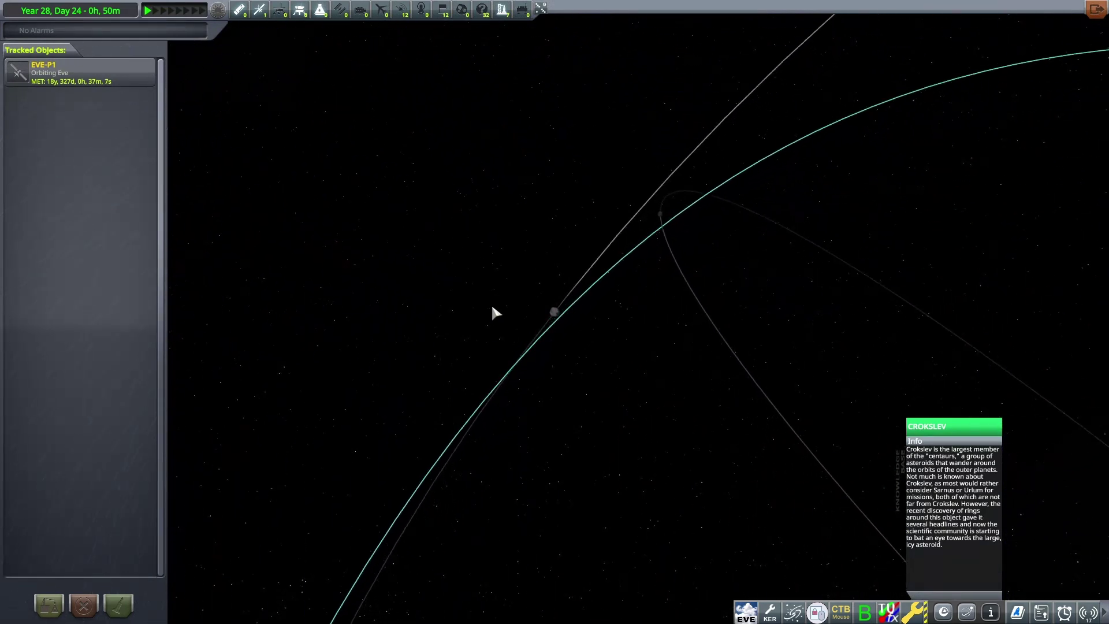
pyautogui.scroll(3, 492, 313)
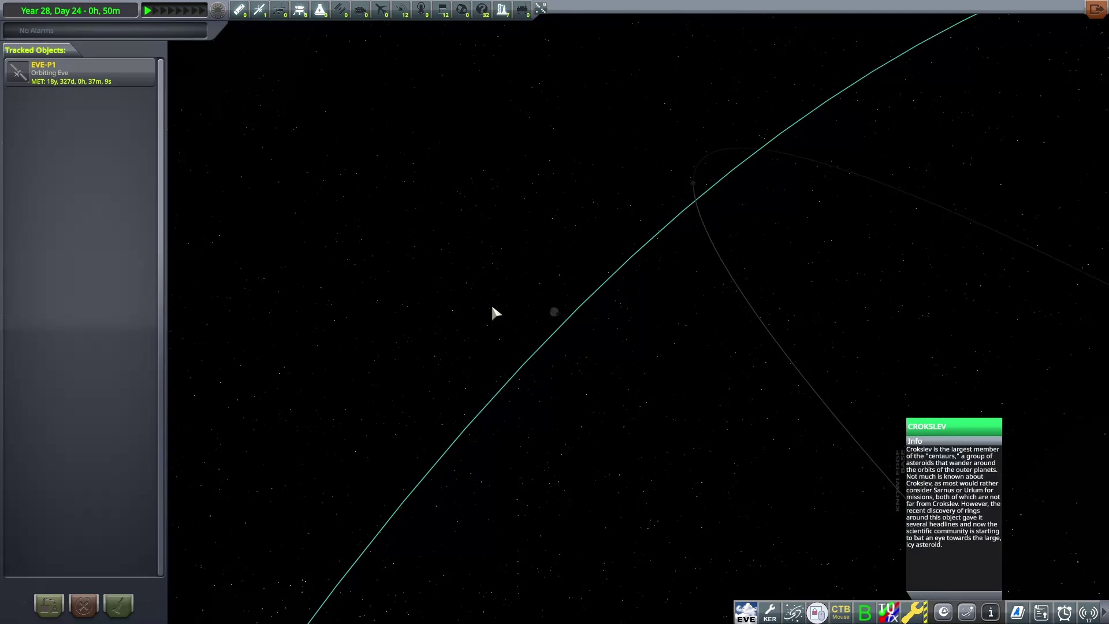
pyautogui.scroll(5, 491, 313)
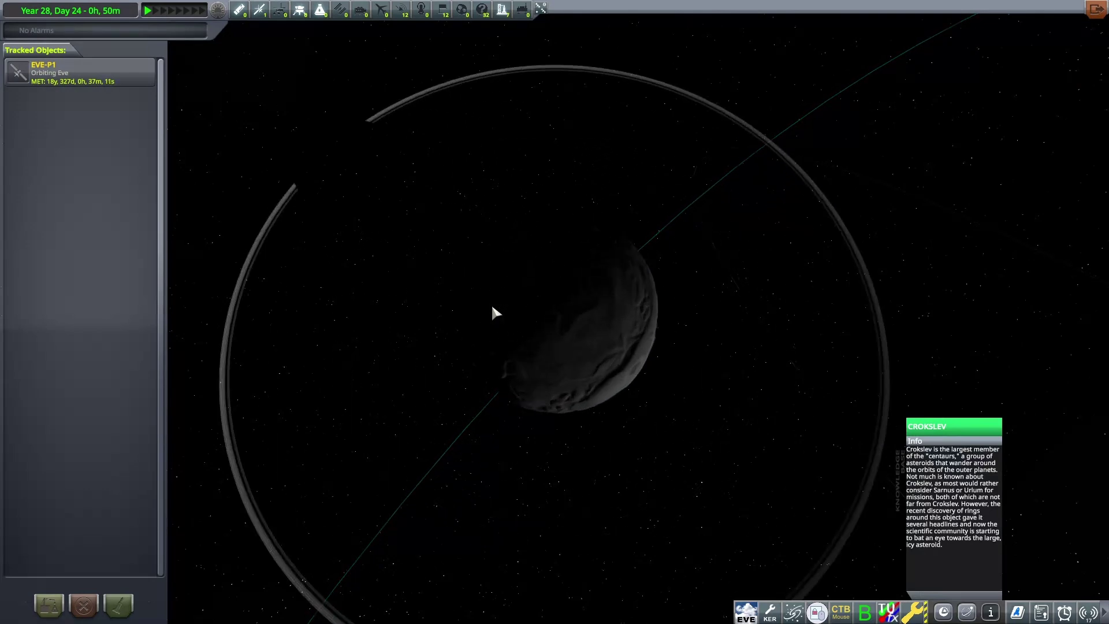
pyautogui.moveTo(492, 312); pyautogui.dragTo(393, 396)
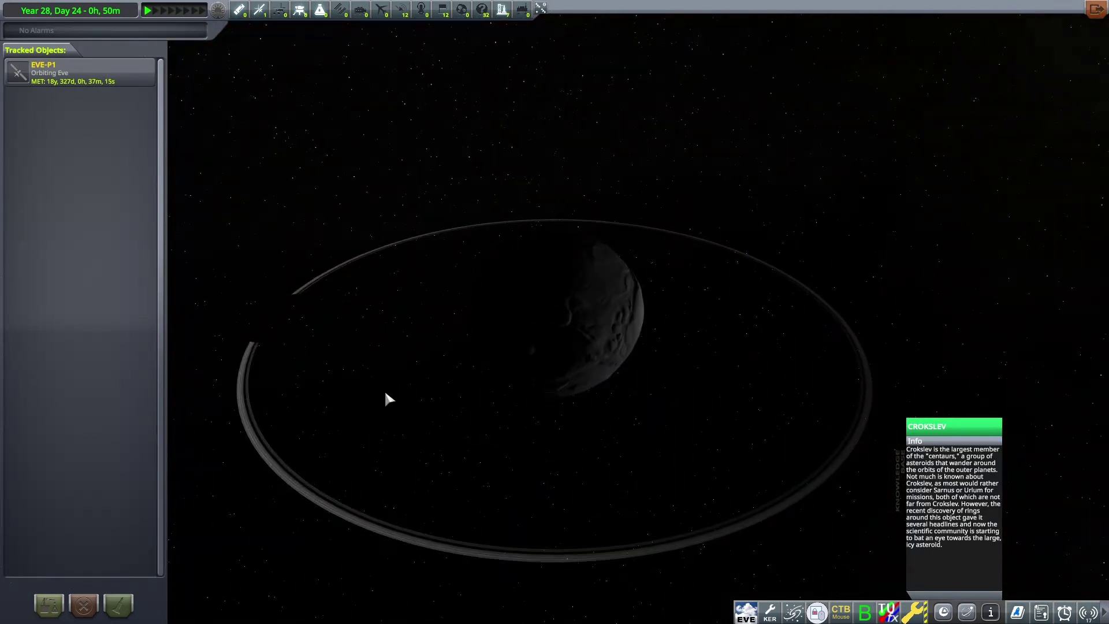
pyautogui.scroll(-2, 392, 396)
pyautogui.scroll(5, 421, 357)
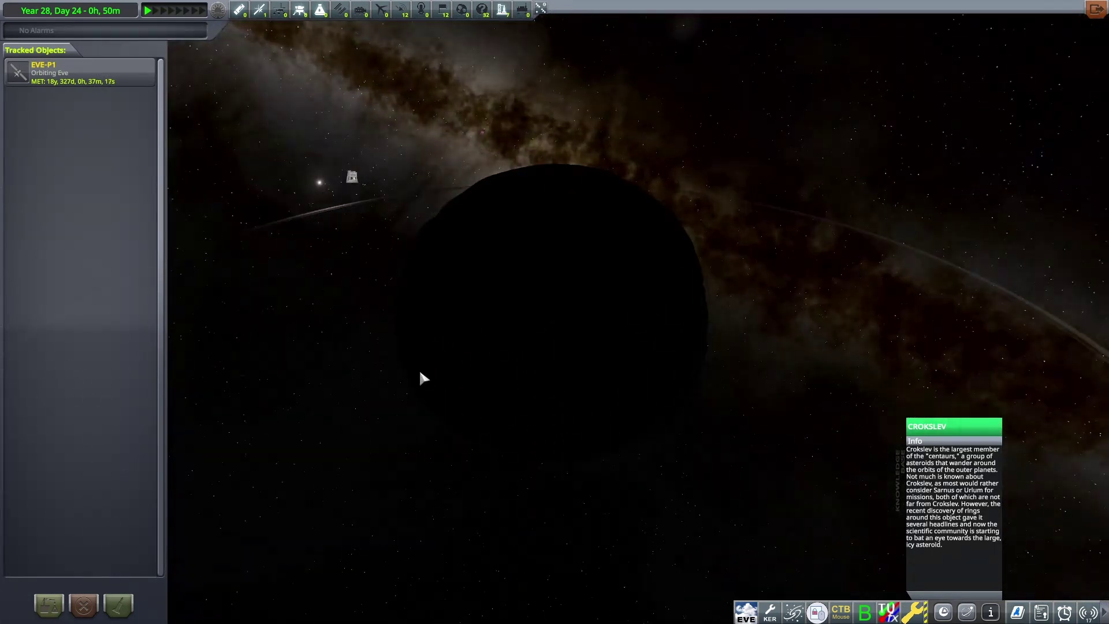
pyautogui.moveTo(402, 375); pyautogui.dragTo(780, 421)
pyautogui.scroll(-3, 623, 407)
pyautogui.scroll(-3, 628, 381)
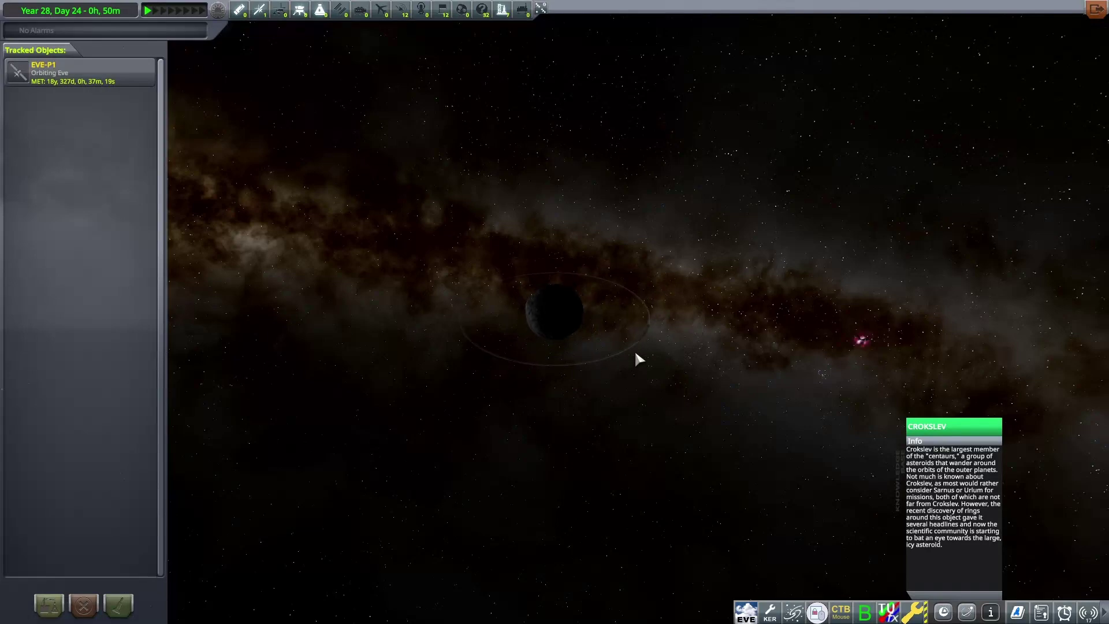
pyautogui.moveTo(635, 341); pyautogui.dragTo(474, 420)
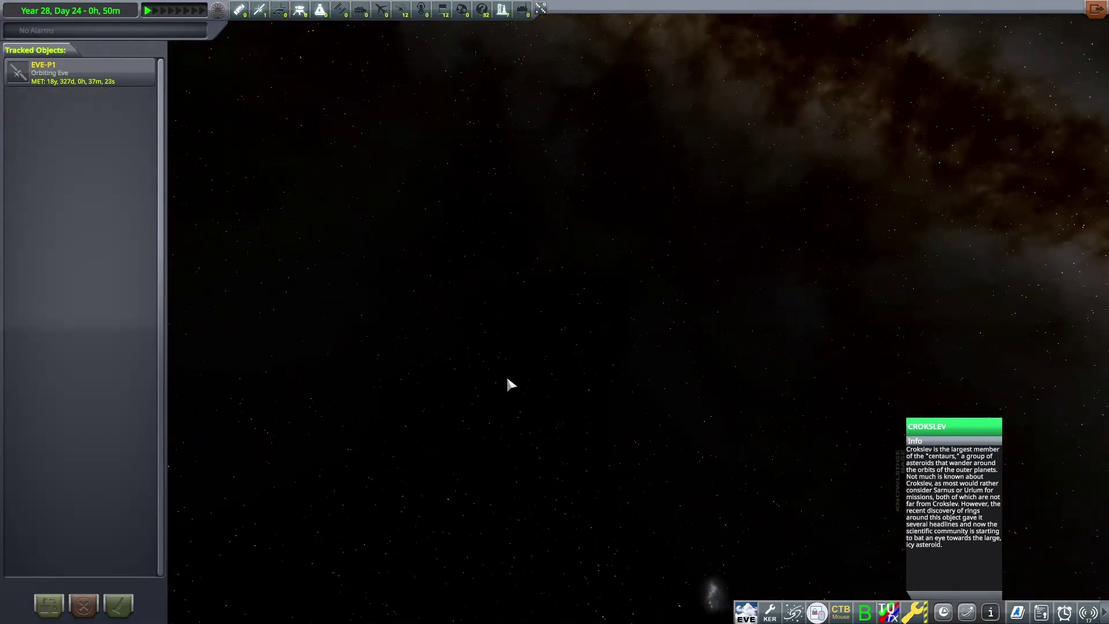
pyautogui.scroll(-5, 621, 340)
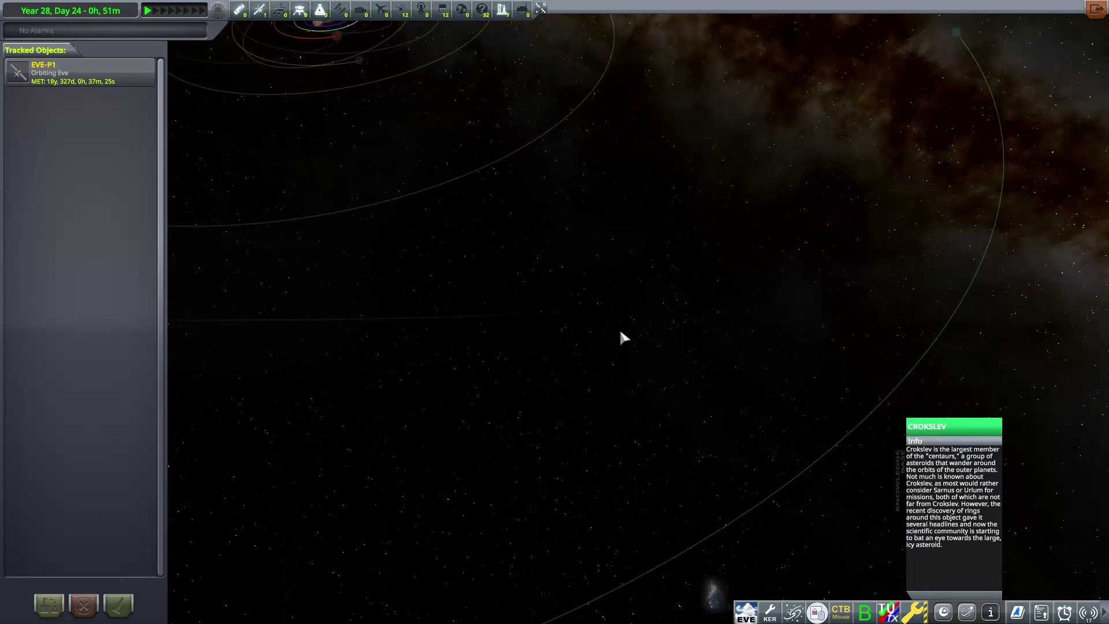
pyautogui.moveTo(621, 331); pyautogui.dragTo(478, 207)
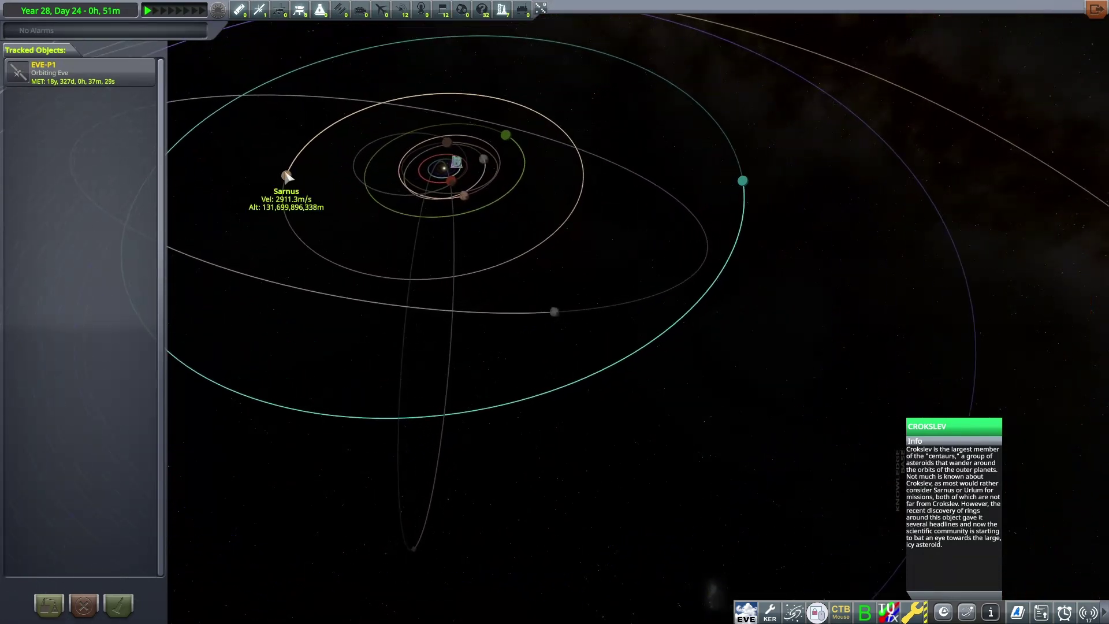
# - Focus on Sarnus and tilt between angled, edge-on and top-down views of its rings
pyautogui.doubleClick(287, 176)
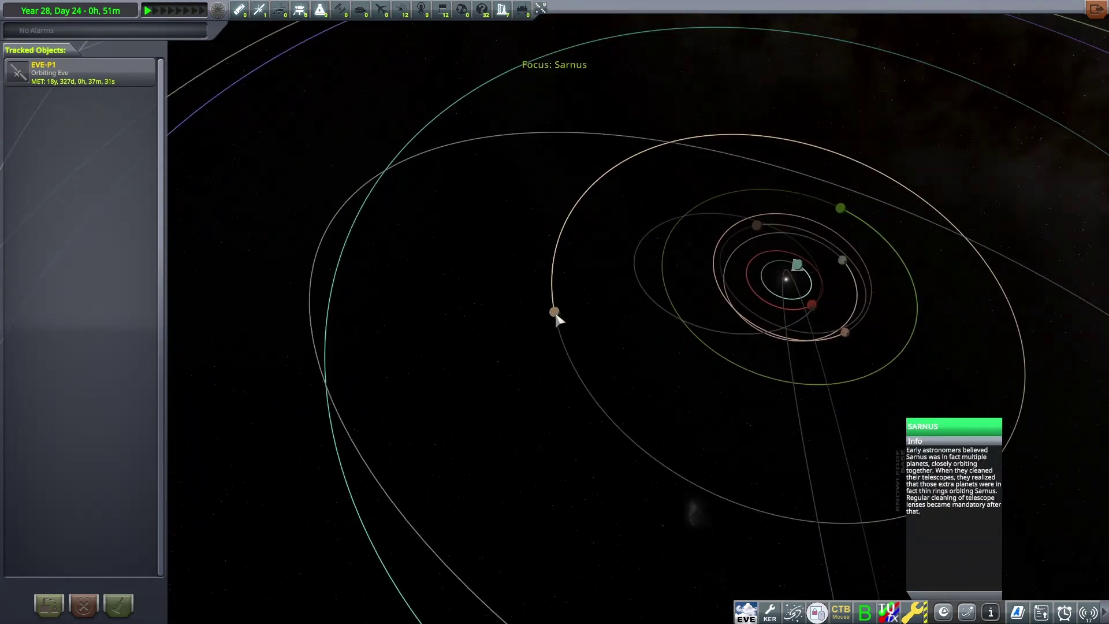
pyautogui.scroll(5, 454, 390)
pyautogui.scroll(5, 459, 385)
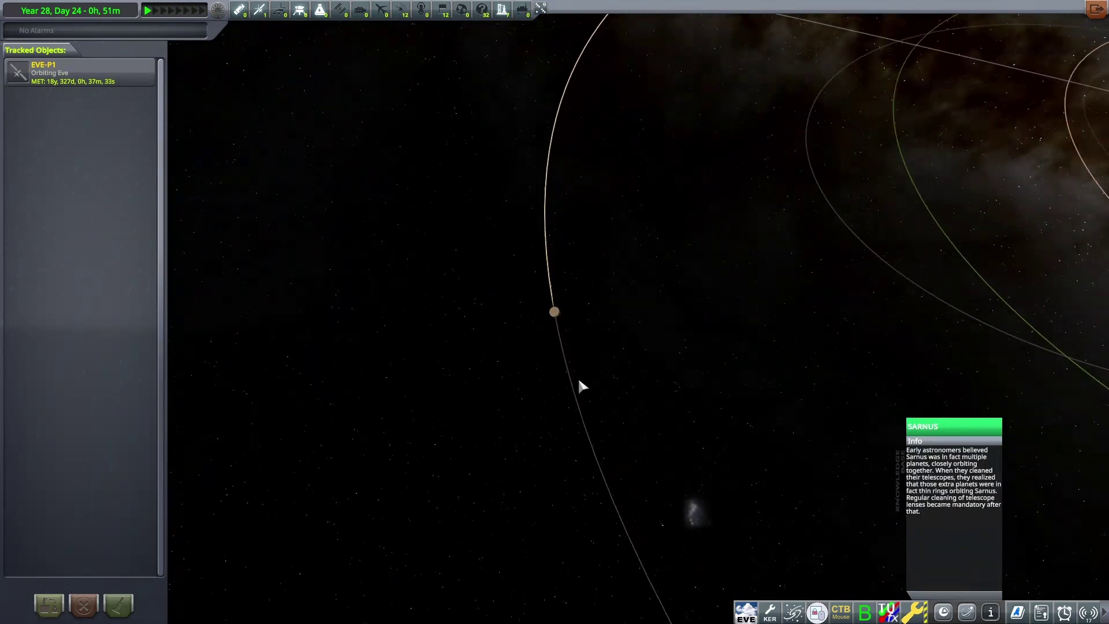
pyautogui.scroll(2, 461, 260)
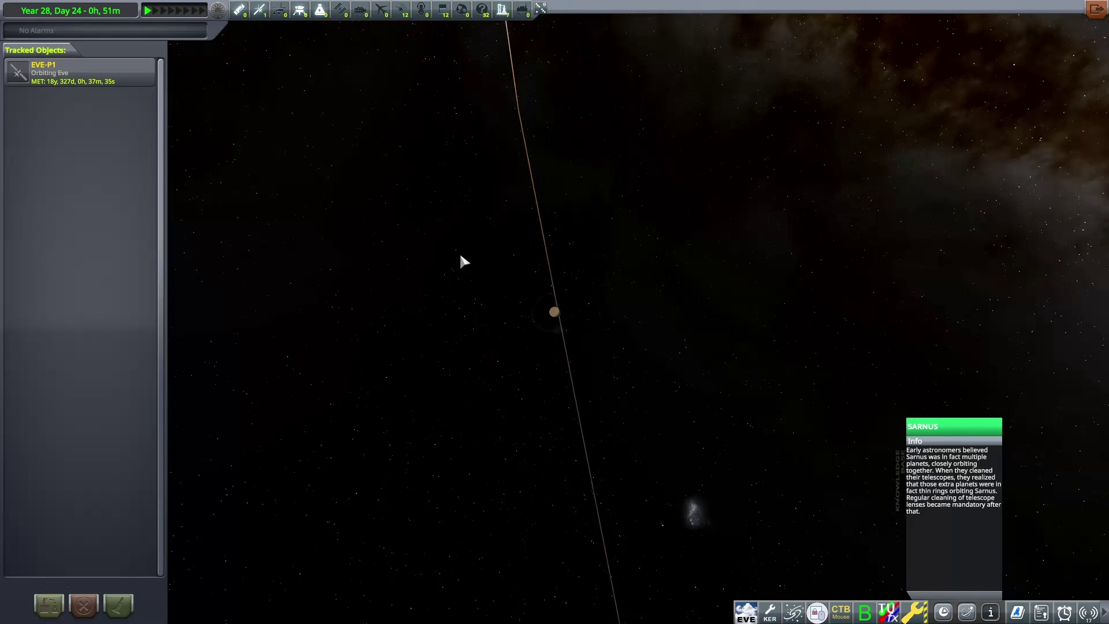
pyautogui.scroll(3, 462, 261)
pyautogui.scroll(2, 461, 257)
pyautogui.scroll(2, 461, 257)
pyautogui.scroll(2, 461, 257)
pyautogui.scroll(2, 468, 256)
pyautogui.scroll(2, 479, 332)
pyautogui.scroll(2, 479, 332)
pyautogui.moveTo(479, 332)
pyautogui.mouseDown()
pyautogui.moveTo(566, 199)
pyautogui.moveTo(606, 278)
pyautogui.moveTo(720, 275)
pyautogui.moveTo(433, 280)
pyautogui.moveTo(648, 309)
pyautogui.moveTo(567, 324)
pyautogui.moveTo(869, 349)
pyautogui.moveTo(773, 347)
pyautogui.mouseUp()
pyautogui.scroll(-2, 772, 347)
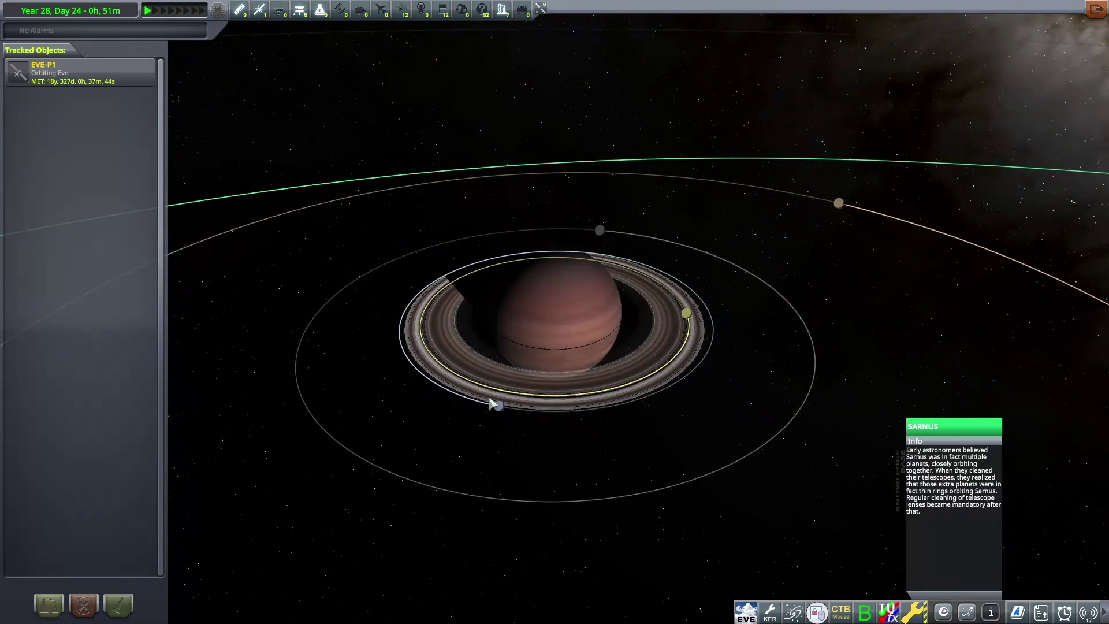
pyautogui.moveTo(444, 279); pyautogui.dragTo(435, 486)
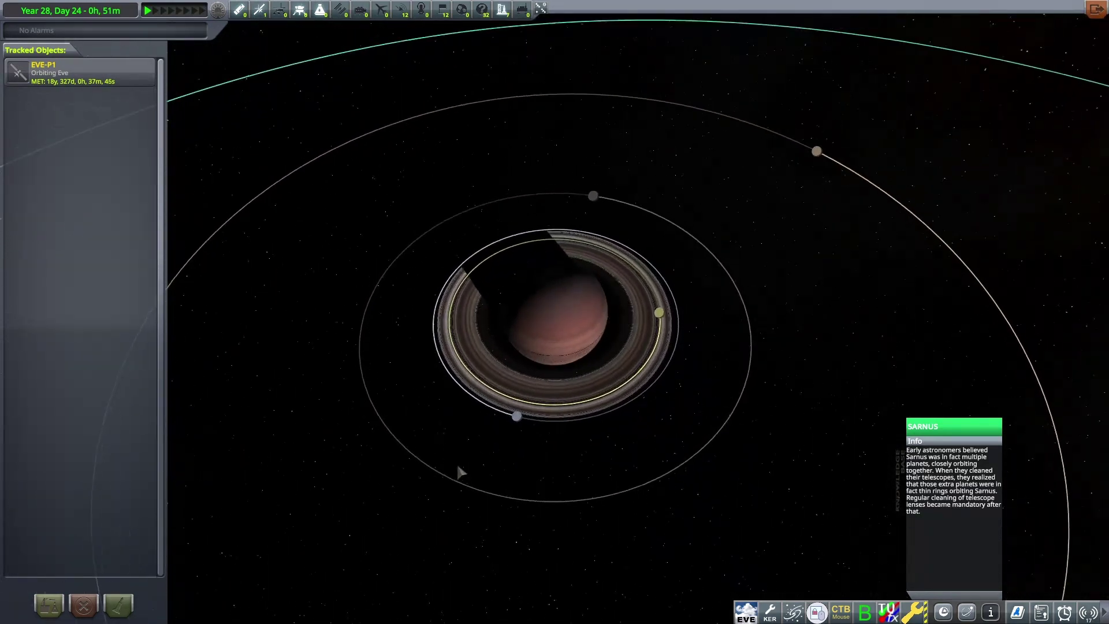
pyautogui.scroll(3, 452, 441)
pyautogui.moveTo(450, 436); pyautogui.dragTo(775, 330)
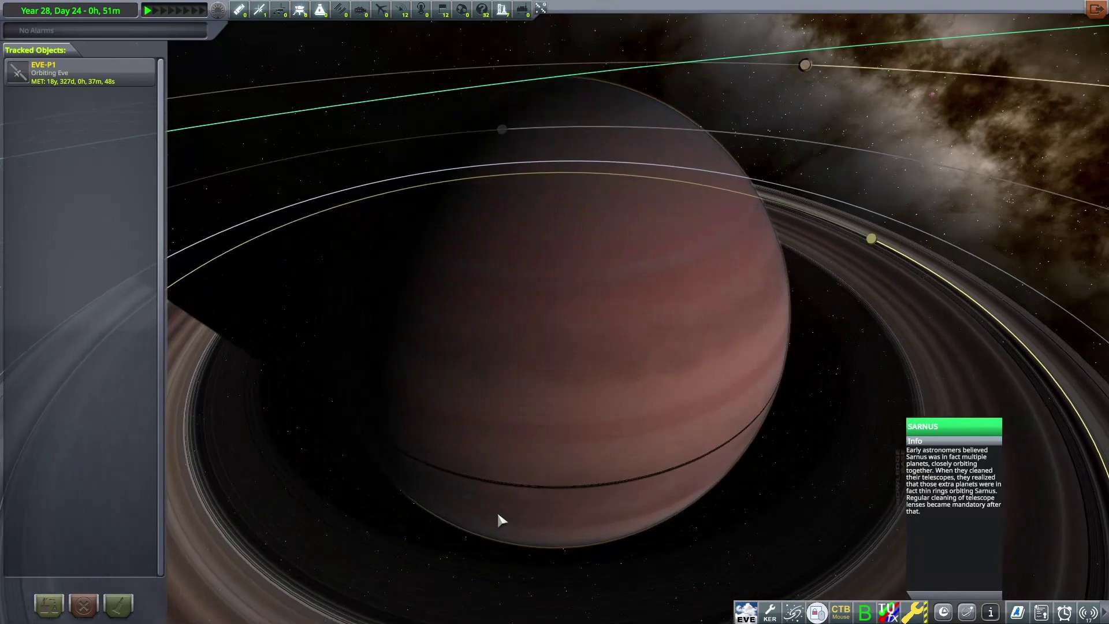
pyautogui.scroll(-3, 500, 520)
pyautogui.moveTo(621, 335); pyautogui.dragTo(574, 454)
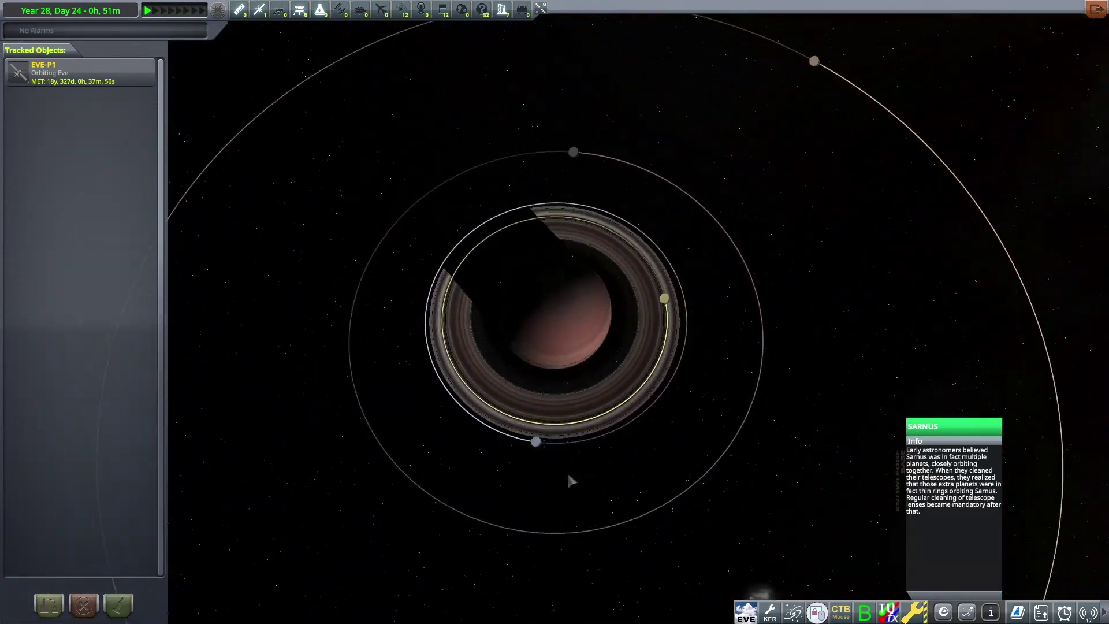
# - Focus on the moon Hale and orbit to see Sarnus's rings from above
pyautogui.doubleClick(665, 303)
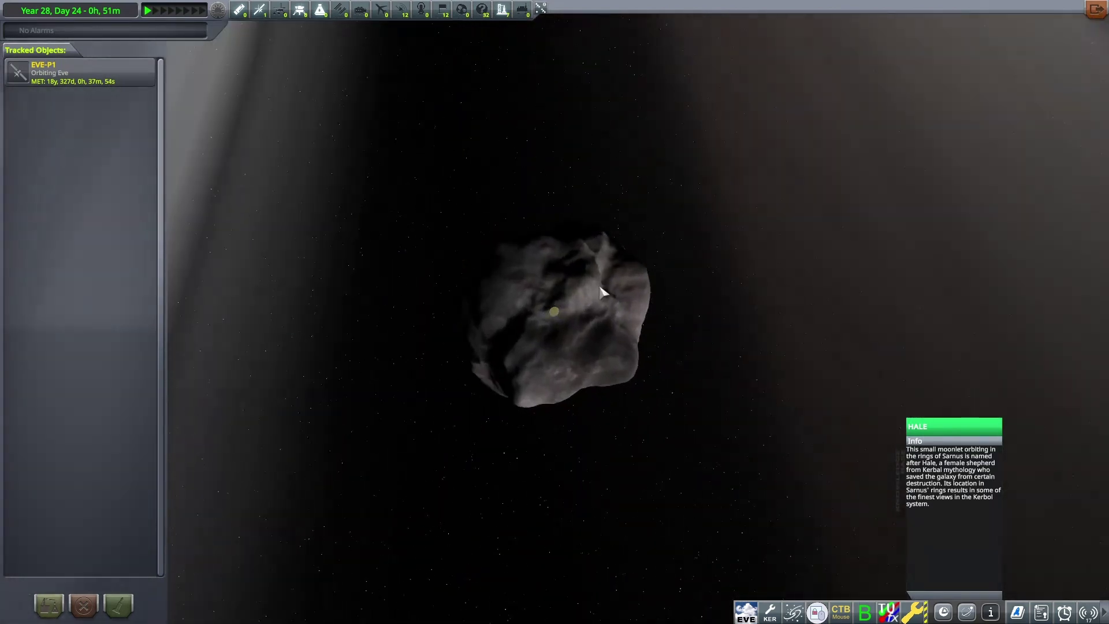
pyautogui.moveTo(604, 294); pyautogui.dragTo(232, 311)
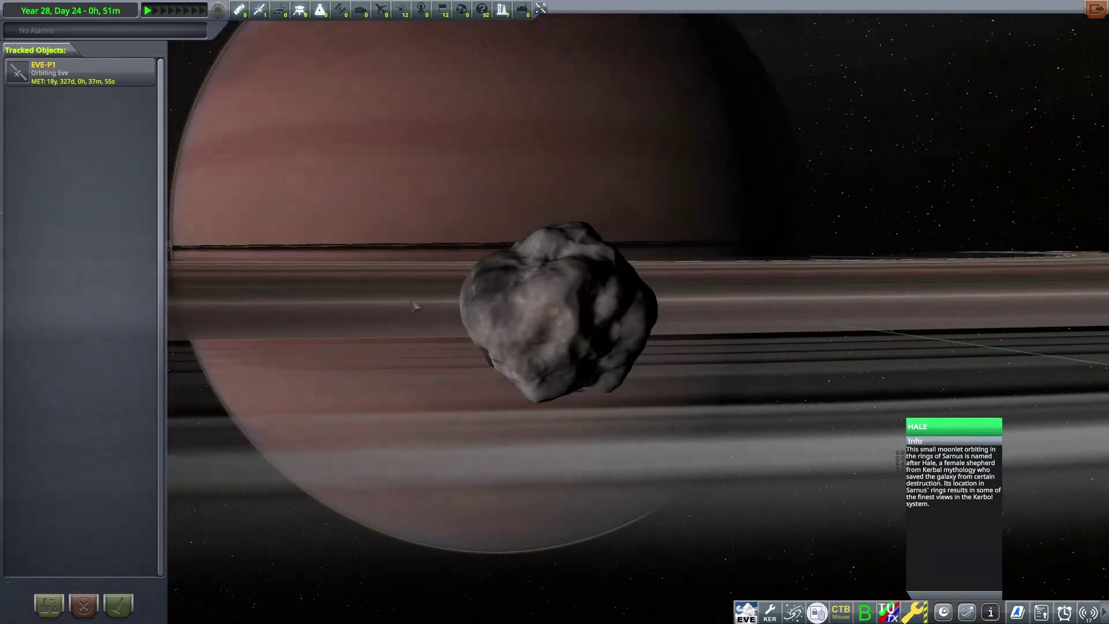
pyautogui.scroll(-8, 398, 301)
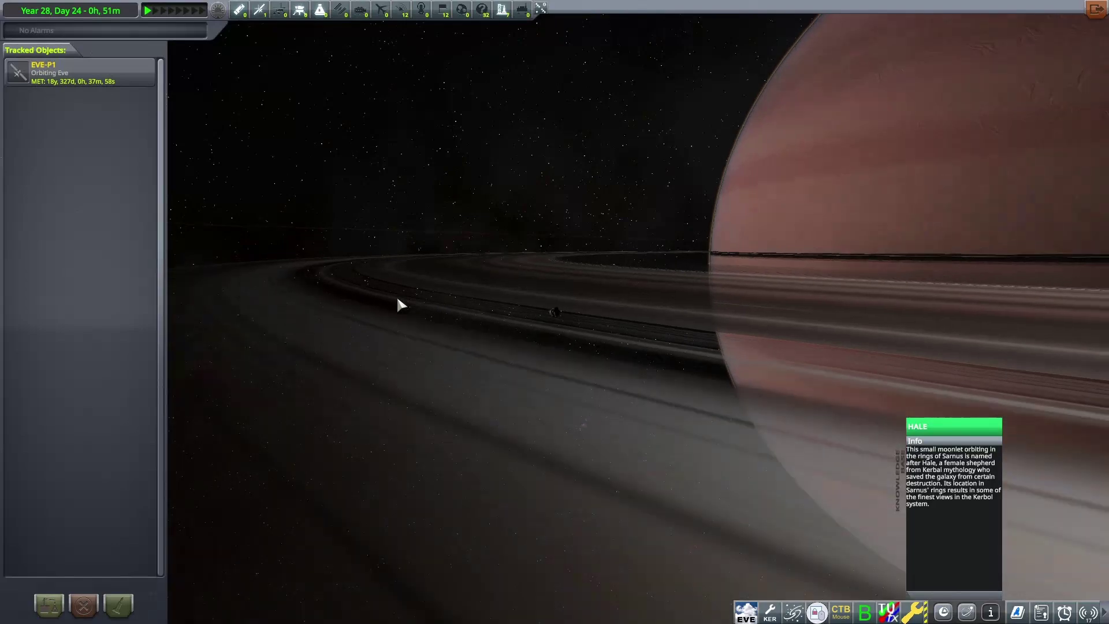
pyautogui.scroll(-5, 398, 304)
pyautogui.moveTo(396, 303); pyautogui.dragTo(501, 159)
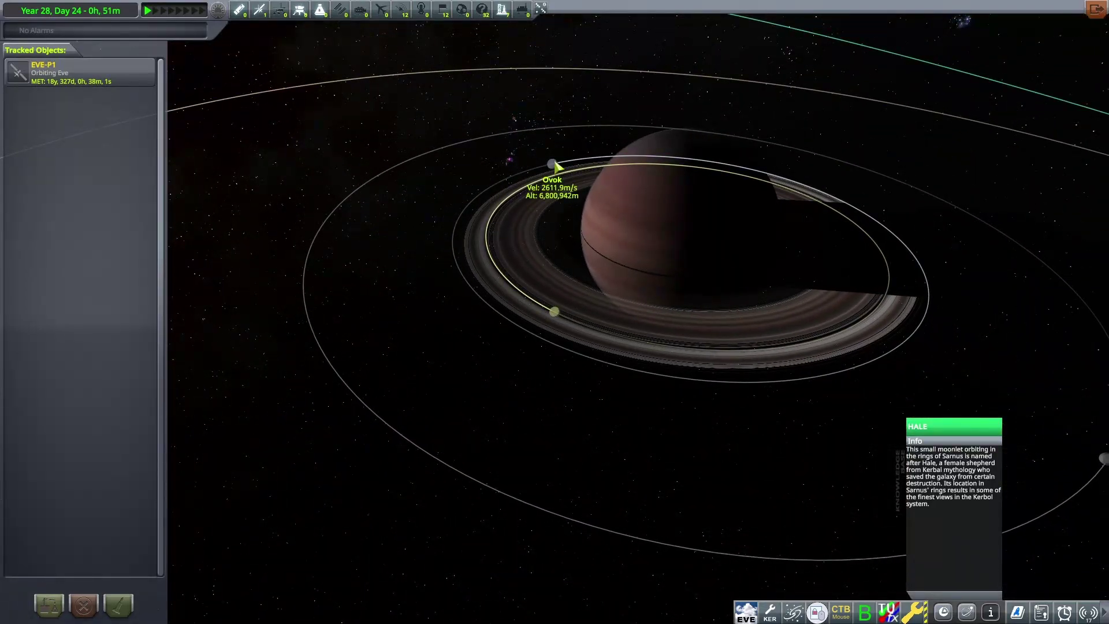
# - Focus on Ovok, orbit to a low angle, then tilt top-down over Sarnus's moons
pyautogui.doubleClick(549, 164)
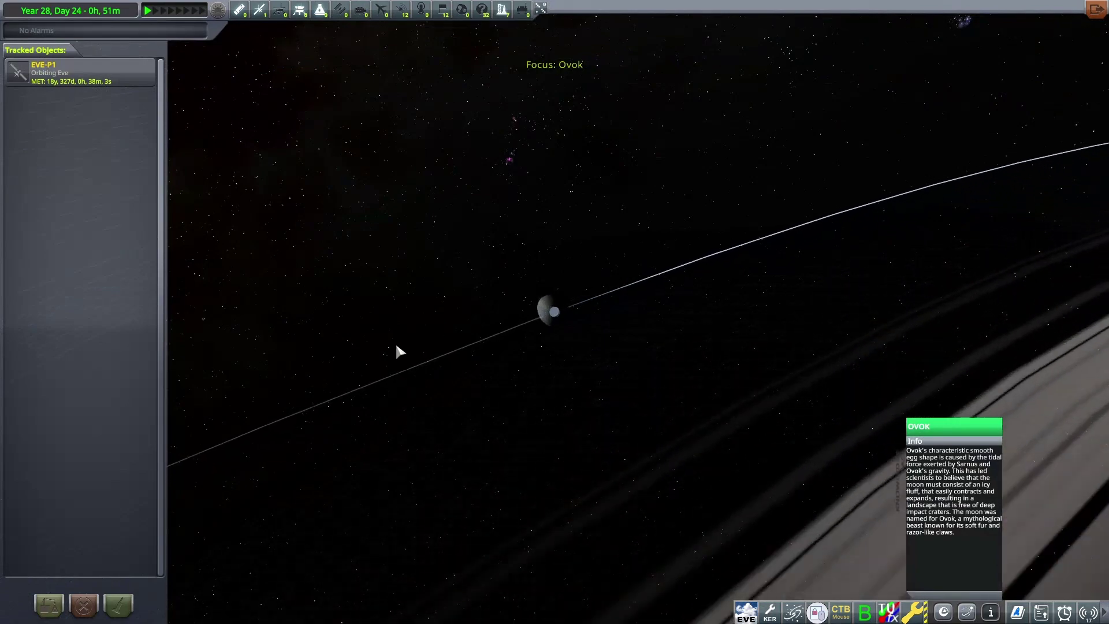
pyautogui.moveTo(398, 351)
pyautogui.mouseDown()
pyautogui.moveTo(743, 274)
pyautogui.moveTo(322, 277)
pyautogui.moveTo(661, 292)
pyautogui.moveTo(679, 303)
pyautogui.moveTo(346, 323)
pyautogui.mouseUp()
pyautogui.scroll(-5, 446, 255)
pyautogui.scroll(-5, 443, 250)
pyautogui.scroll(-5, 506, 221)
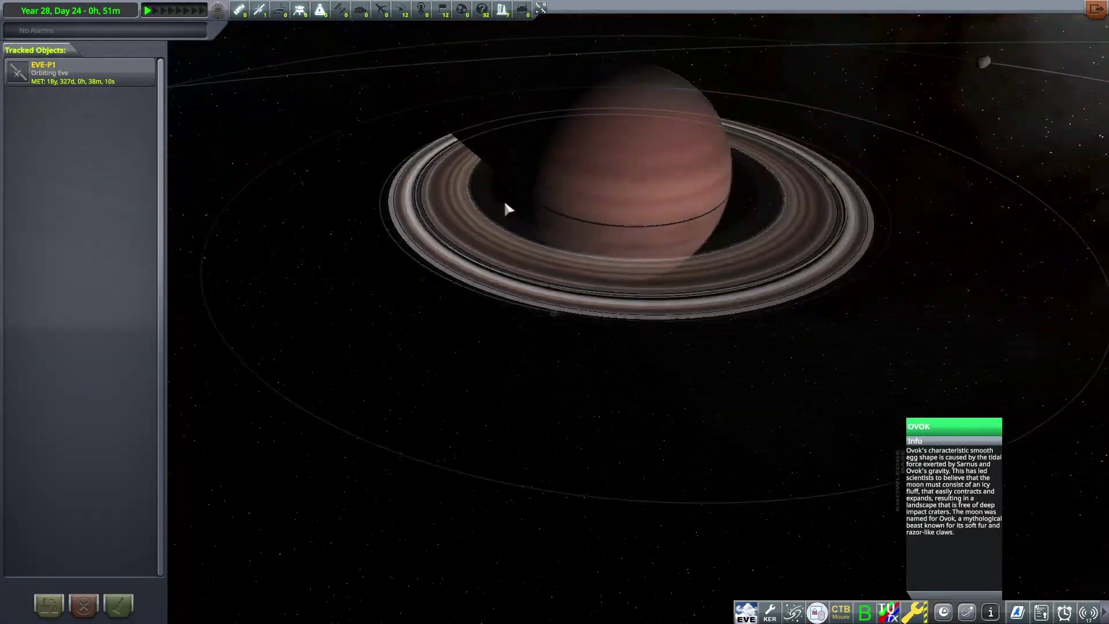
pyautogui.scroll(-5, 508, 209)
pyautogui.moveTo(505, 211); pyautogui.dragTo(515, 342)
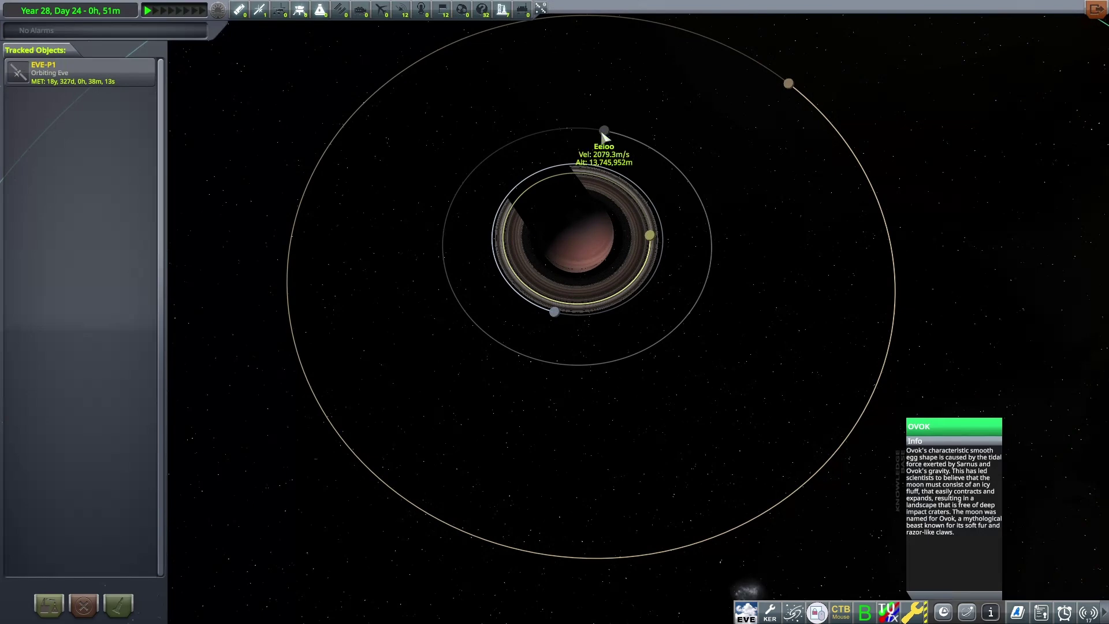
# - Focus the map on Eeloo and orbit the camera around it from several angles
pyautogui.doubleClick(603, 131)
pyautogui.moveTo(676, 304)
pyautogui.mouseDown()
pyautogui.moveTo(634, 357)
pyautogui.moveTo(536, 317)
pyautogui.moveTo(421, 323)
pyautogui.moveTo(494, 310)
pyautogui.moveTo(601, 317)
pyautogui.moveTo(535, 308)
pyautogui.mouseUp()
pyautogui.scroll(5, 633, 356)
pyautogui.scroll(3, 618, 365)
pyautogui.scroll(3, 627, 344)
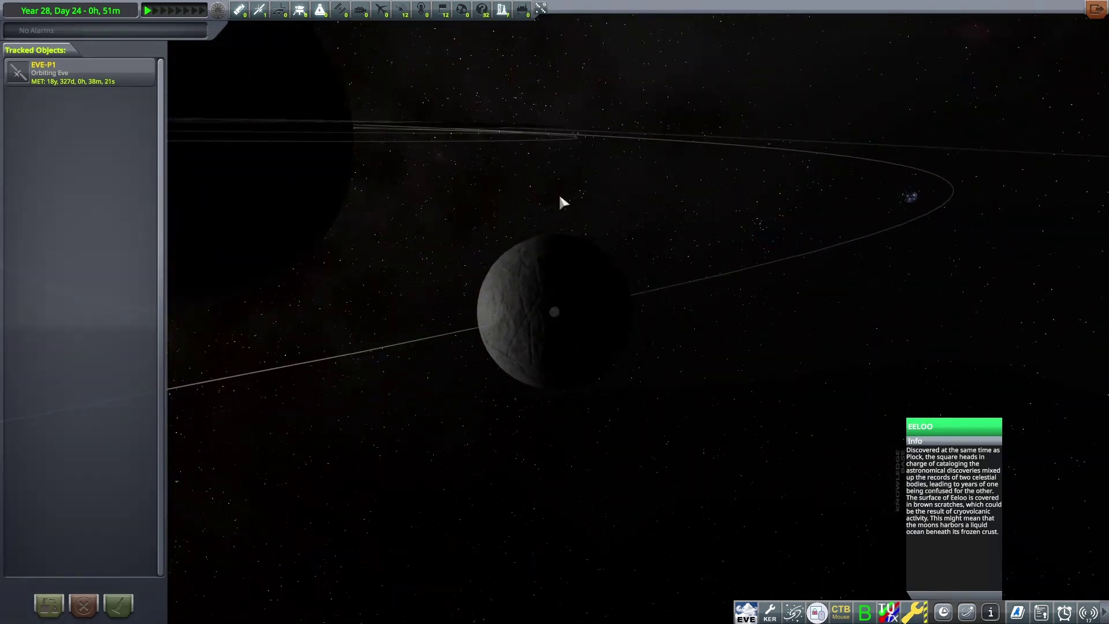
pyautogui.moveTo(675, 297)
pyautogui.mouseDown()
pyautogui.moveTo(262, 461)
pyautogui.moveTo(528, 373)
pyautogui.moveTo(844, 389)
pyautogui.moveTo(511, 342)
pyautogui.mouseUp()
pyautogui.scroll(3, 526, 375)
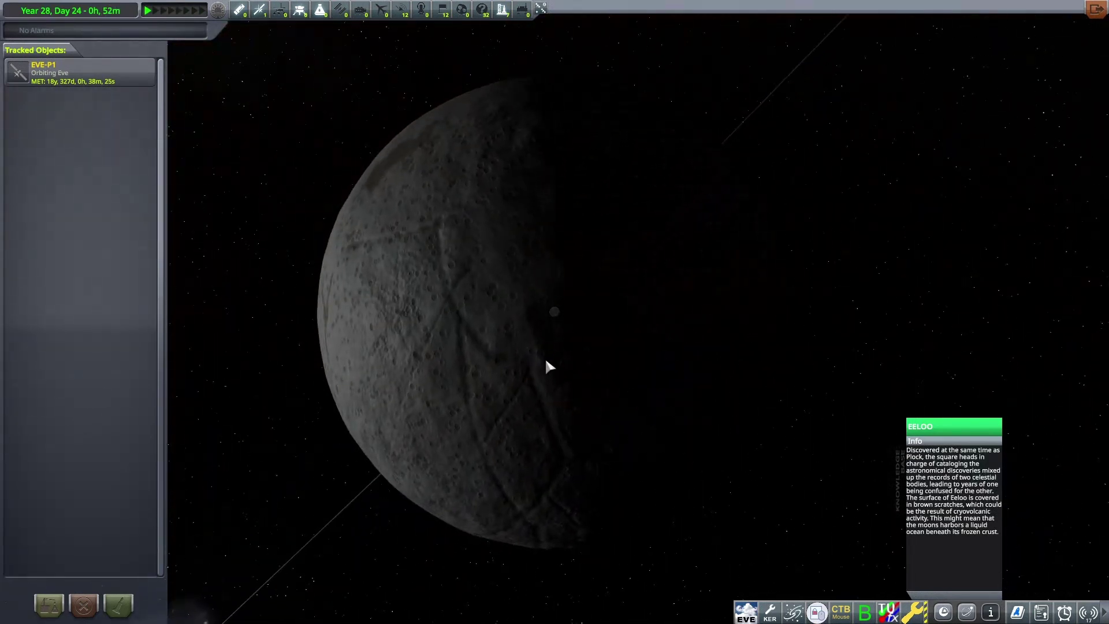
pyautogui.scroll(-5, 441, 332)
pyautogui.scroll(-5, 453, 290)
pyautogui.scroll(-3, 459, 278)
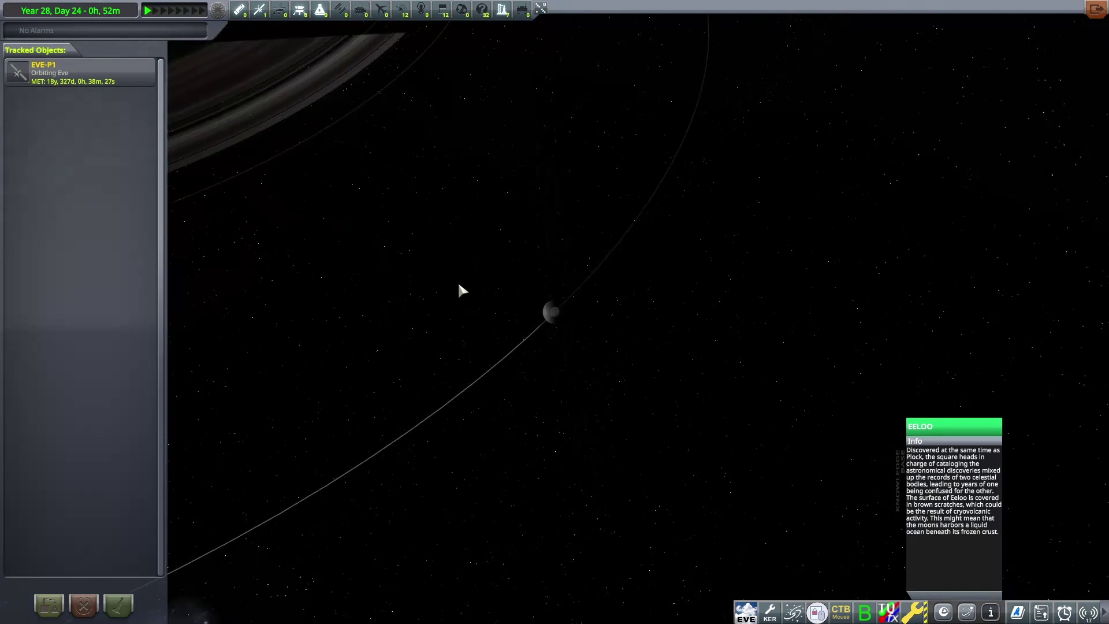
pyautogui.scroll(-3, 464, 273)
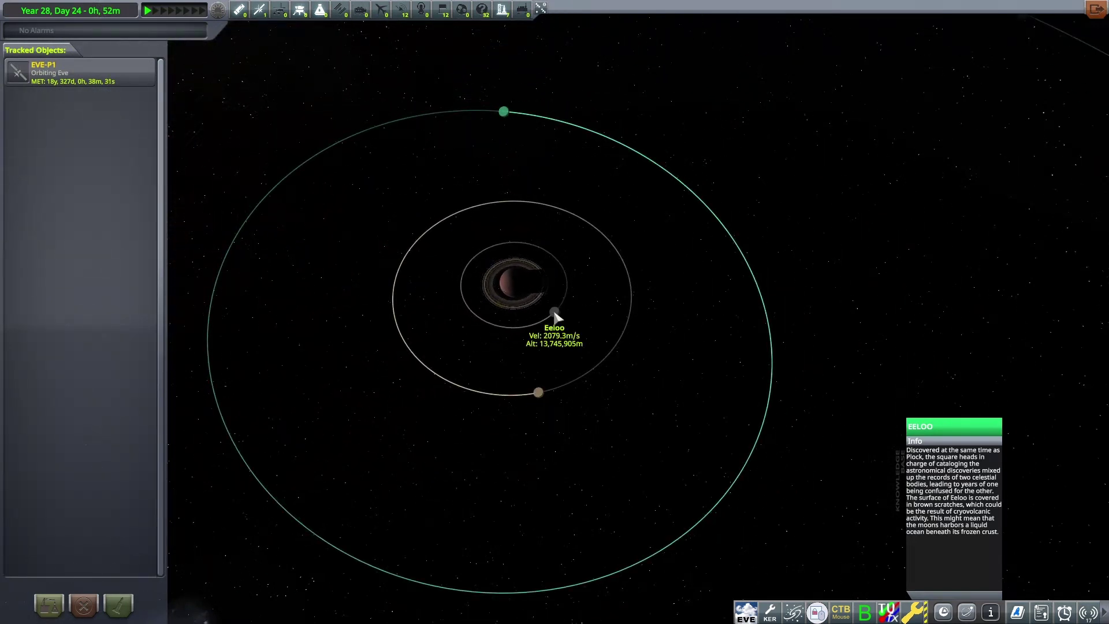
# - Orbit around Slate to view its sunlit faces, then focus on the moon Tekto
pyautogui.doubleClick(538, 390)
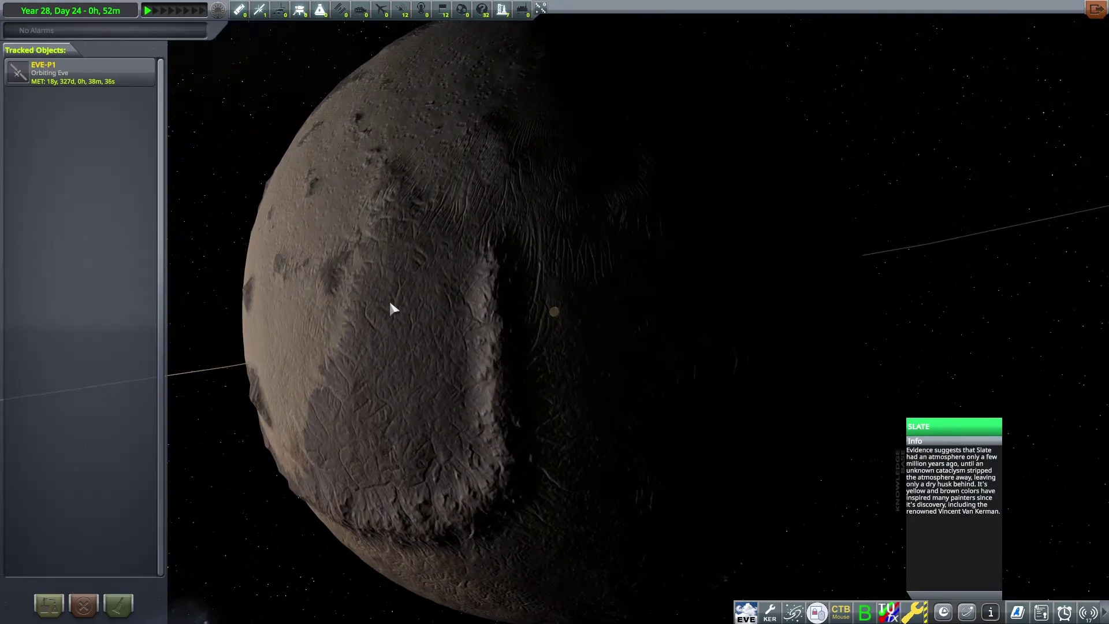
pyautogui.moveTo(390, 310)
pyautogui.mouseDown()
pyautogui.moveTo(451, 252)
pyautogui.moveTo(774, 265)
pyautogui.mouseUp()
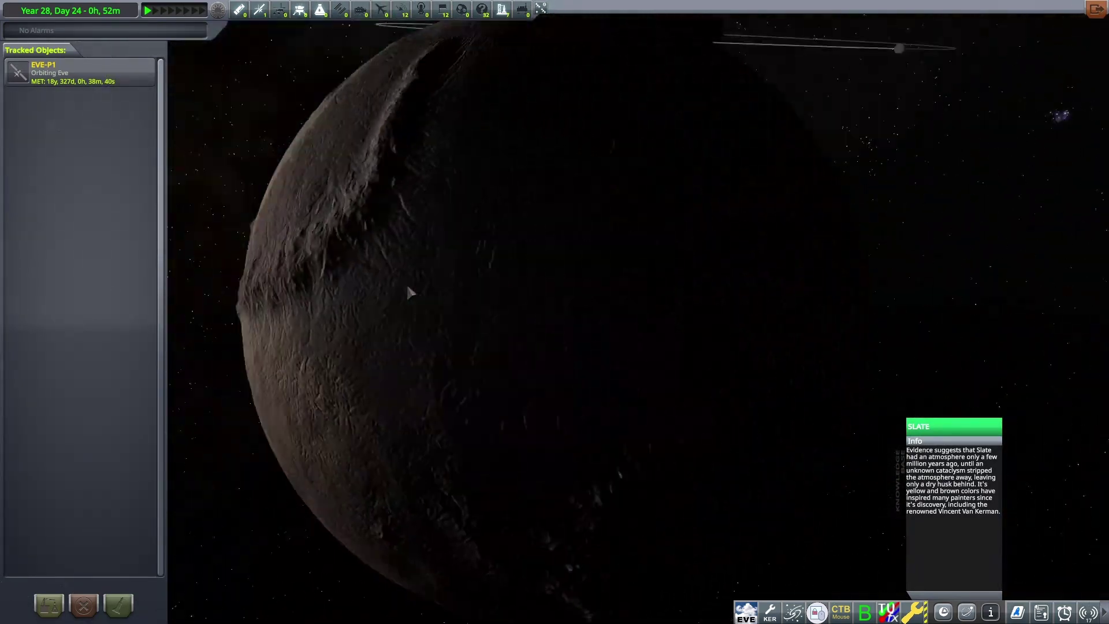
pyautogui.moveTo(775, 266)
pyautogui.mouseDown()
pyautogui.moveTo(545, 286)
pyautogui.moveTo(634, 282)
pyautogui.moveTo(555, 299)
pyautogui.moveTo(639, 199)
pyautogui.mouseUp()
pyautogui.scroll(-3, 567, 302)
pyautogui.scroll(-2, 565, 305)
pyautogui.scroll(-1, 538, 397)
pyautogui.scroll(-2, 537, 397)
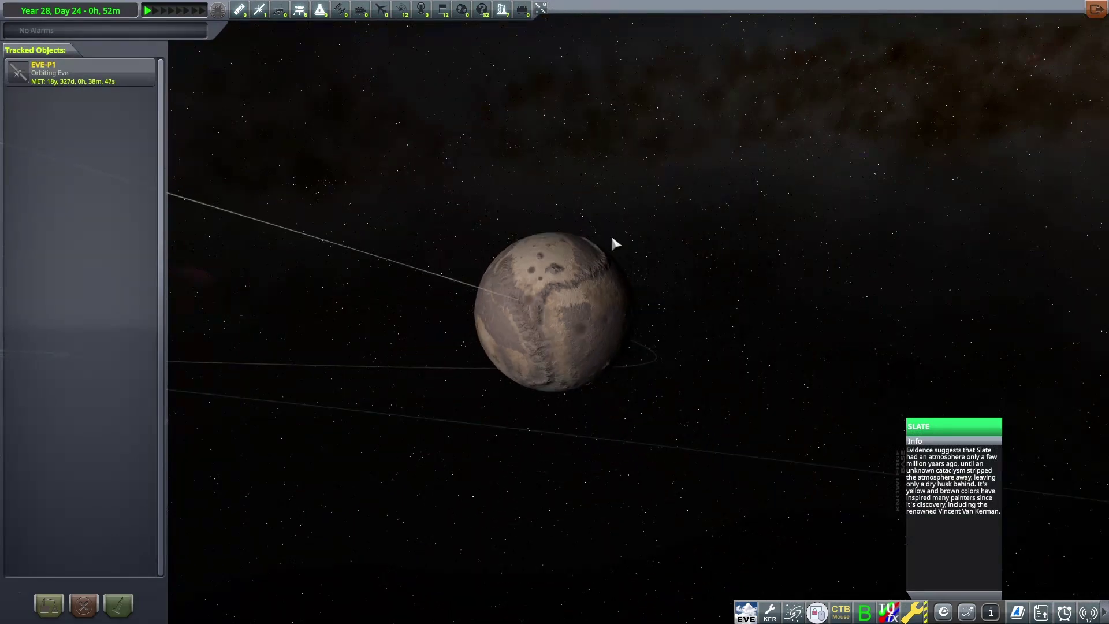
pyautogui.scroll(-3, 552, 351)
pyautogui.scroll(-3, 554, 332)
pyautogui.moveTo(509, 367); pyautogui.dragTo(475, 274)
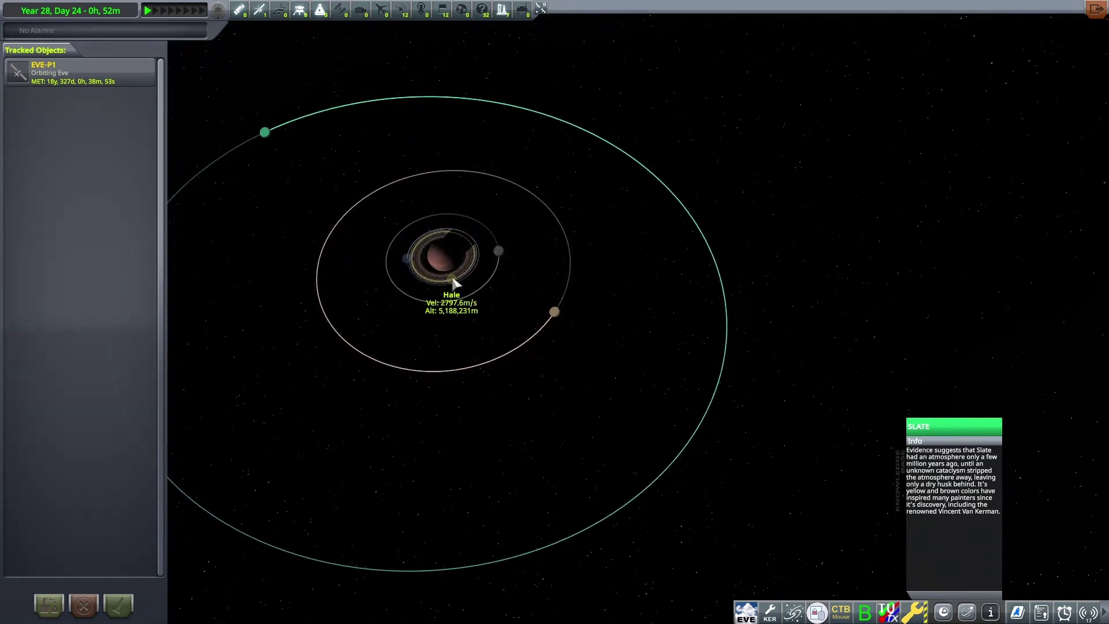
pyautogui.scroll(-2, 325, 330)
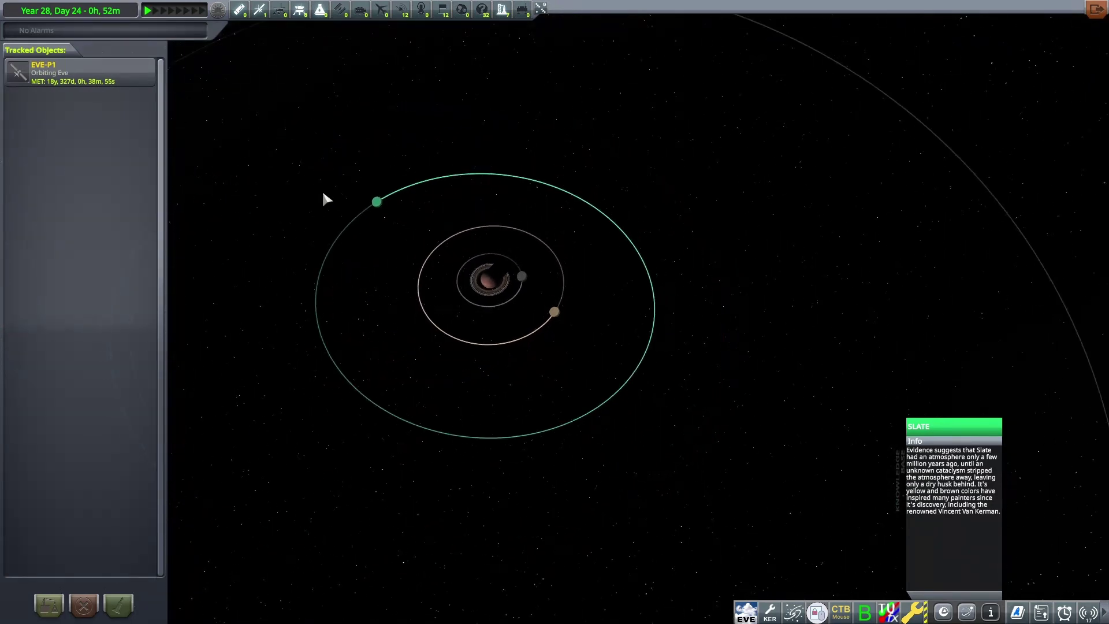
pyautogui.doubleClick(390, 210)
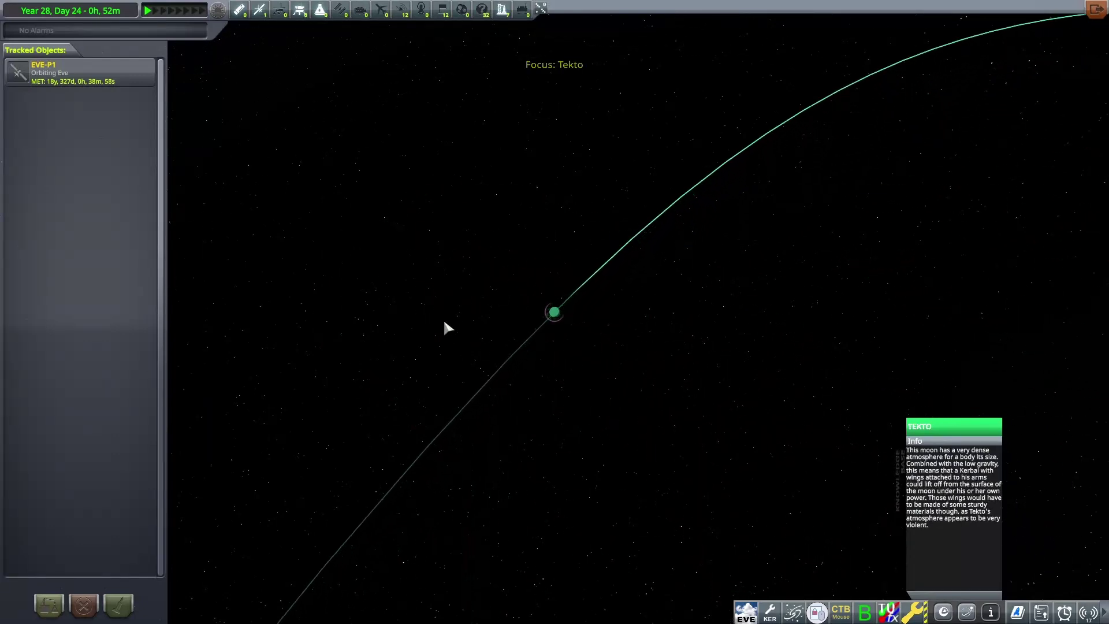
pyautogui.scroll(5, 442, 319)
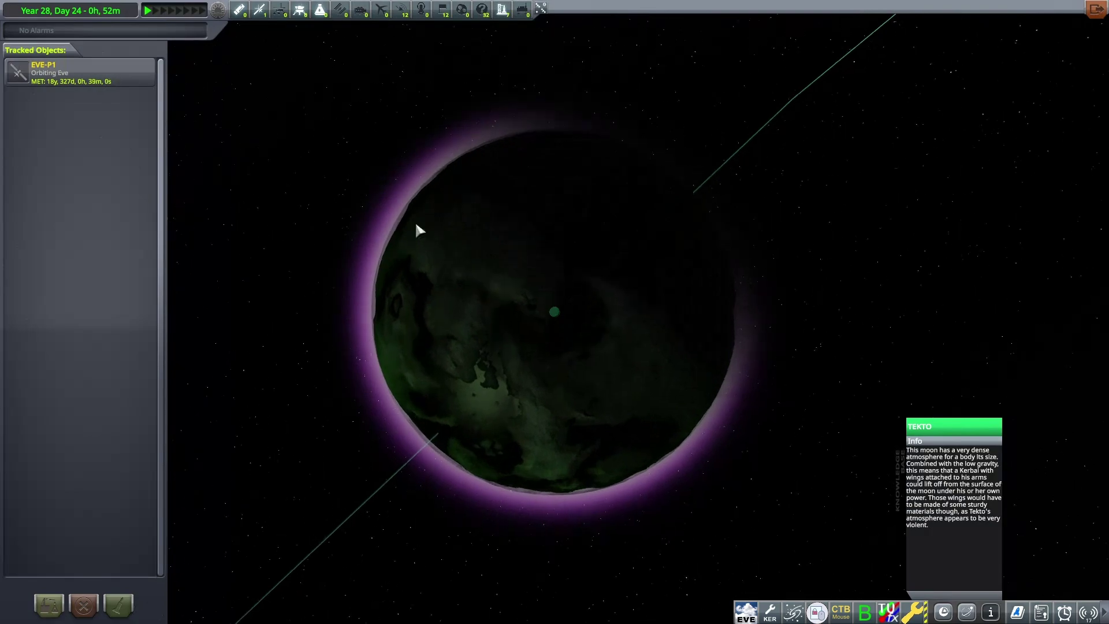
pyautogui.moveTo(415, 229)
pyautogui.mouseDown()
pyautogui.moveTo(517, 175)
pyautogui.moveTo(431, 251)
pyautogui.moveTo(564, 218)
pyautogui.moveTo(956, 251)
pyautogui.moveTo(384, 285)
pyautogui.moveTo(1106, 282)
pyautogui.moveTo(427, 366)
pyautogui.mouseUp()
pyautogui.scroll(-1, 414, 343)
pyautogui.scroll(-3, 561, 269)
pyautogui.scroll(-3, 611, 286)
pyautogui.scroll(-2, 612, 285)
pyautogui.scroll(-3, 615, 282)
pyautogui.scroll(-2, 602, 299)
pyautogui.scroll(-1, 596, 320)
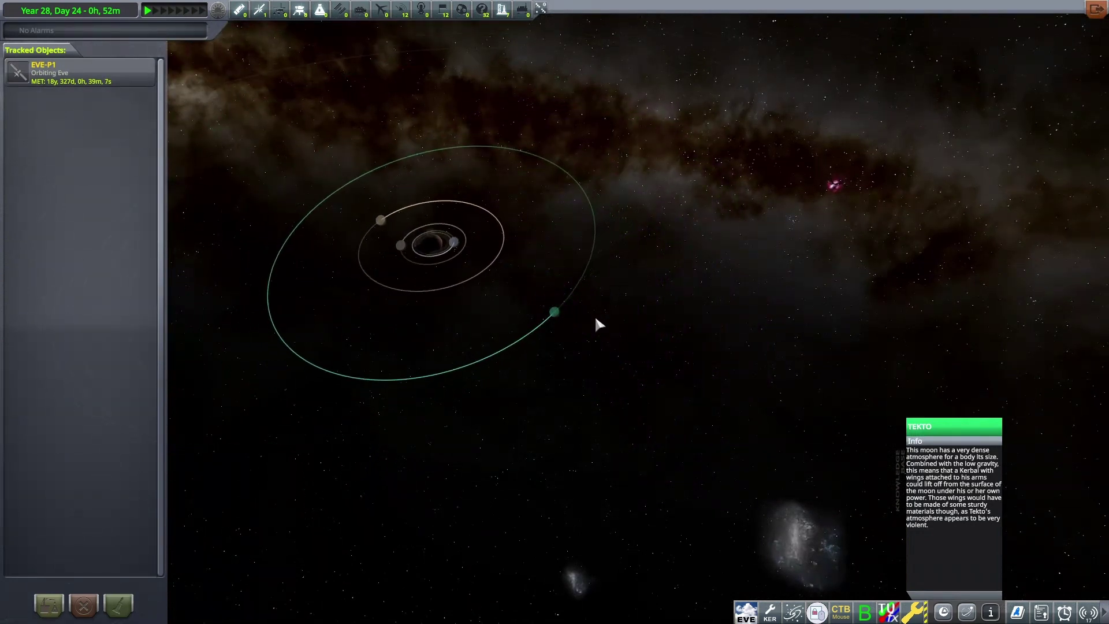
pyautogui.scroll(-2, 594, 314)
pyautogui.moveTo(432, 271); pyautogui.dragTo(462, 408)
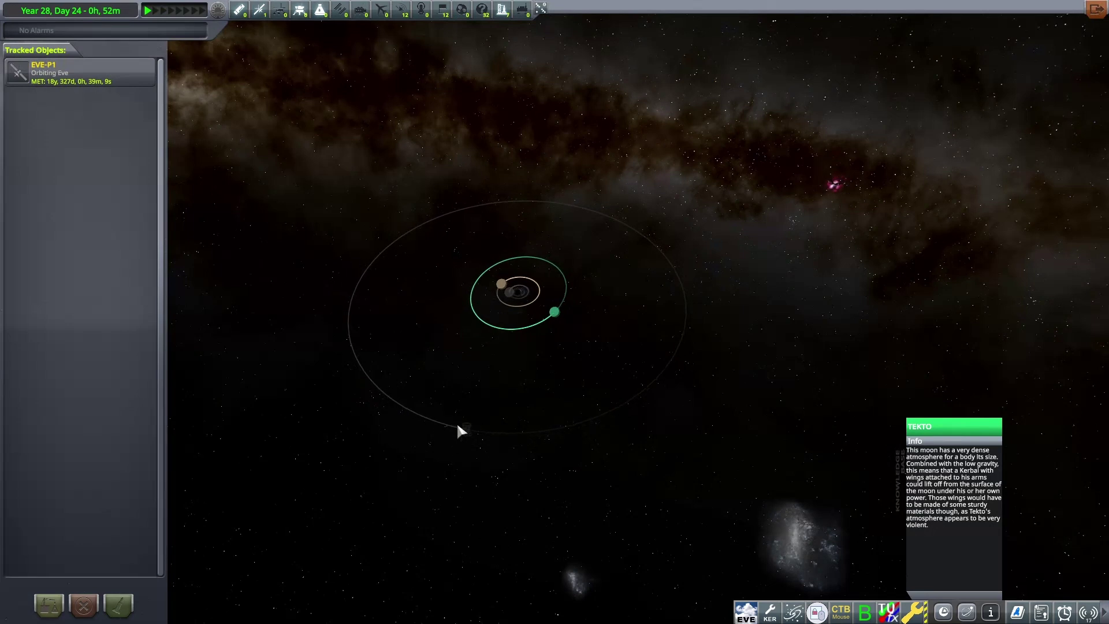
# - Focus on the wormhole WH-3141-A and pitch the camera down around it
pyautogui.doubleClick(460, 429)
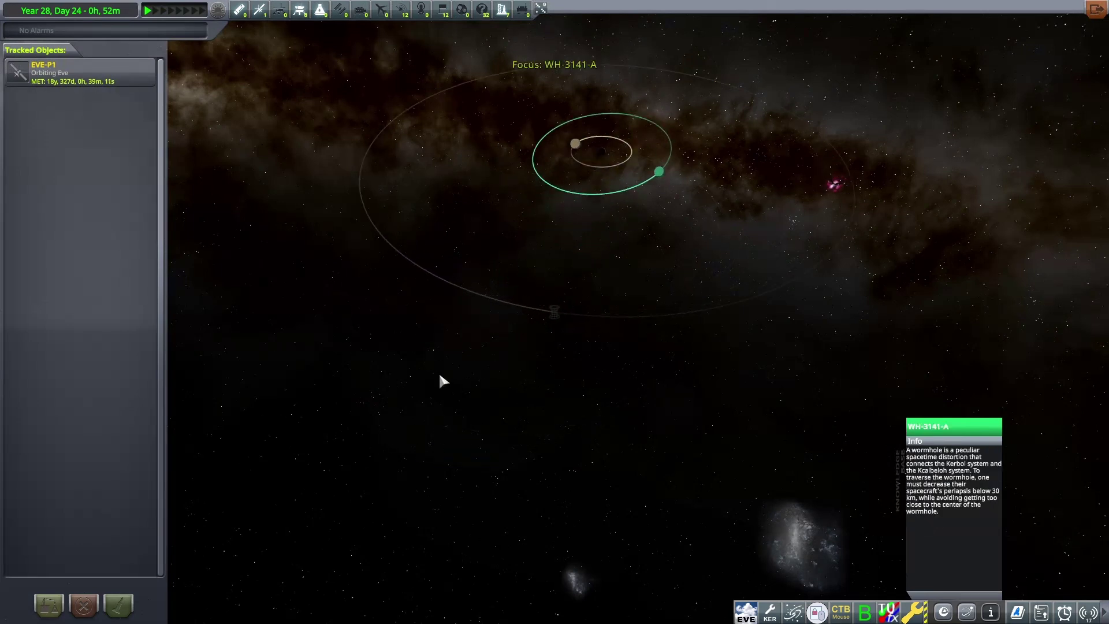
pyautogui.press('Down')
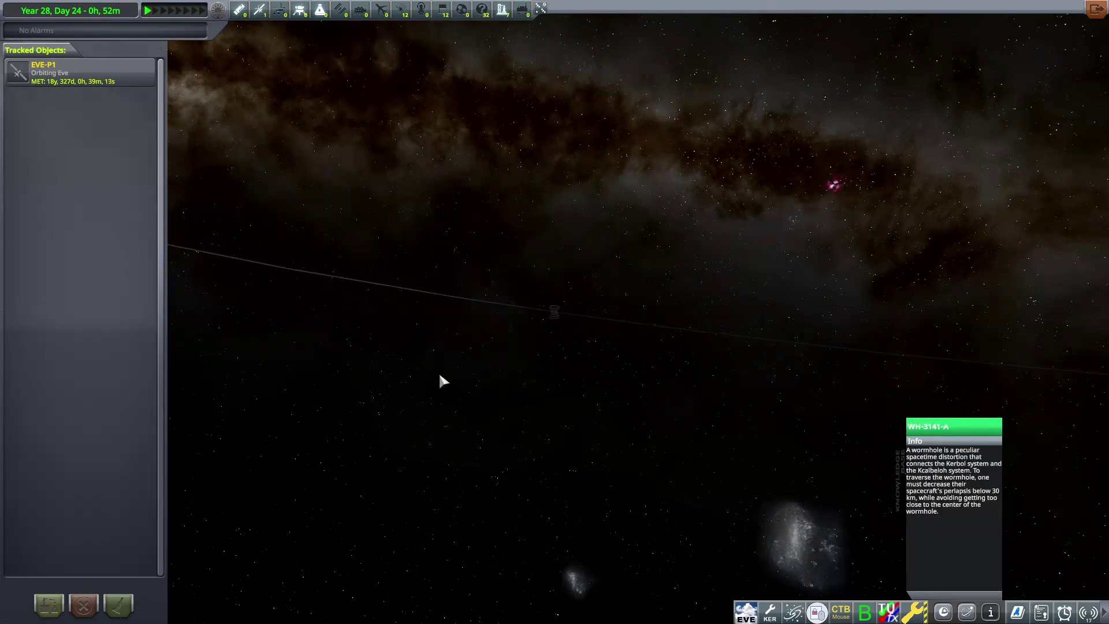
pyautogui.scroll(3, 441, 382)
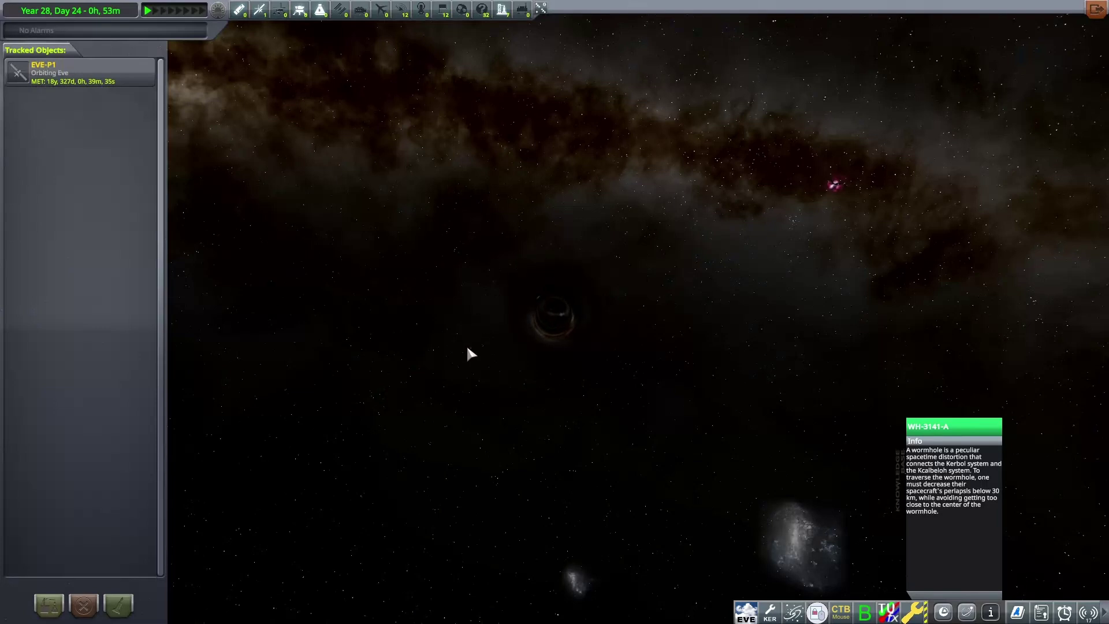
pyautogui.moveTo(554, 312)
pyautogui.scroll(-5, 546, 351)
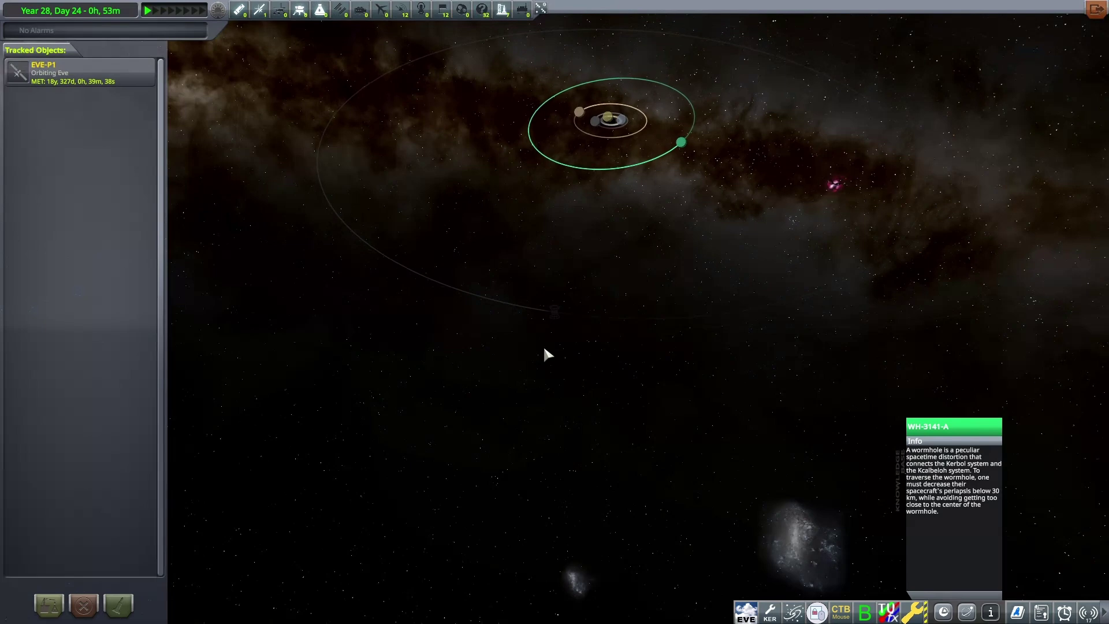
pyautogui.scroll(-5, 546, 330)
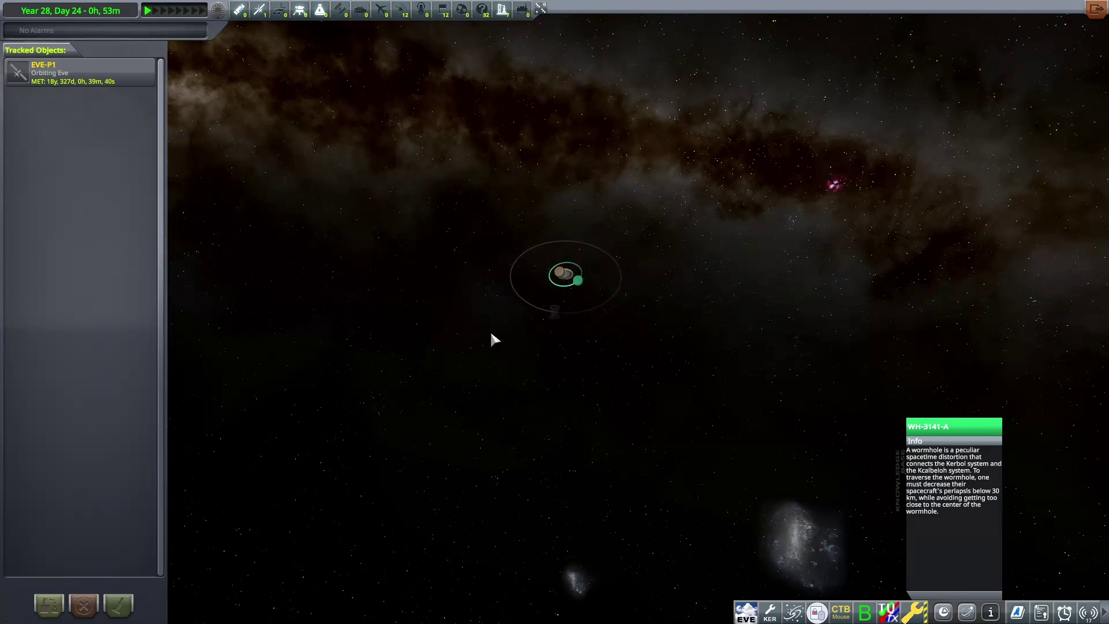
pyautogui.scroll(-5, 496, 329)
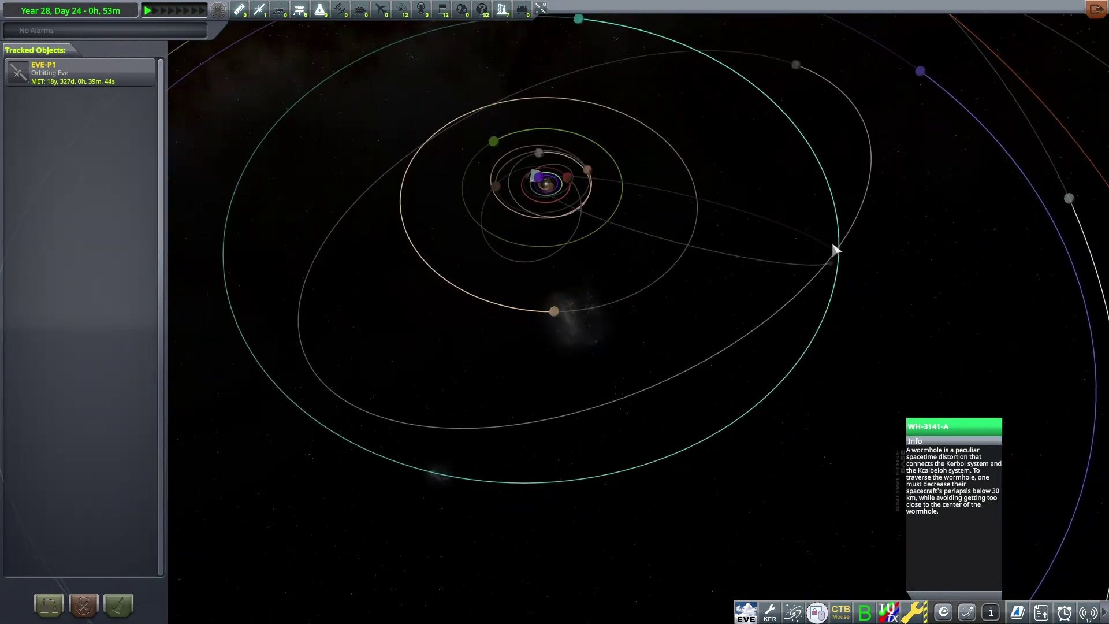
# - Focus on the comet 1P-Gelto, orbit it, then tilt to a flattened top-down orbit view
pyautogui.moveTo(630, 344); pyautogui.dragTo(658, 248)
pyautogui.scroll(-3, 658, 251)
pyautogui.scroll(-2, 667, 286)
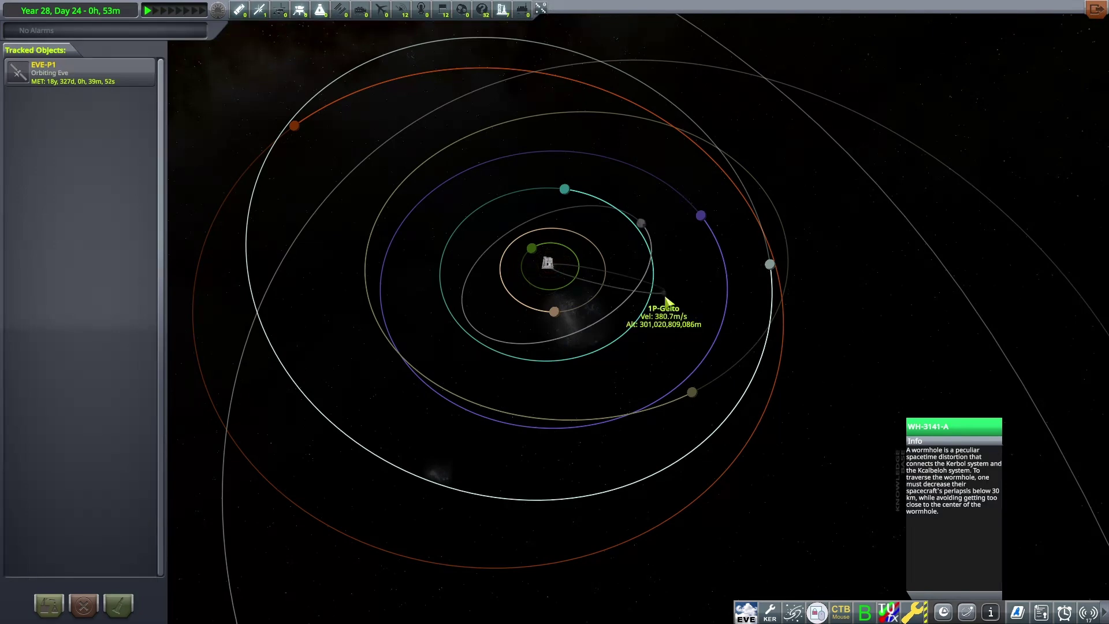
pyautogui.doubleClick(666, 299)
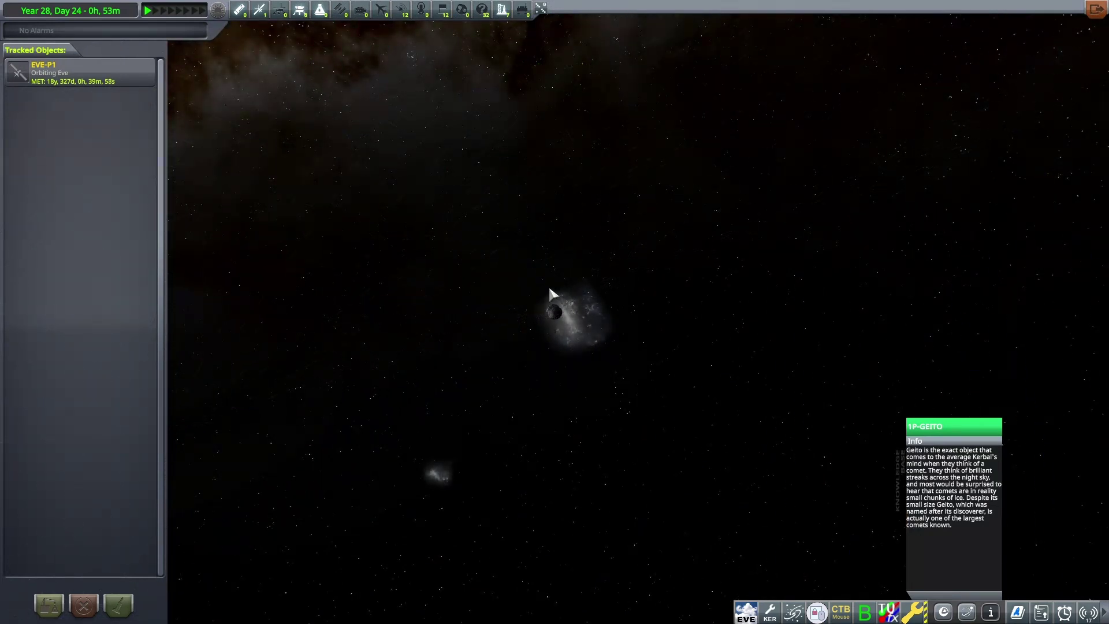
pyautogui.scroll(3, 549, 284)
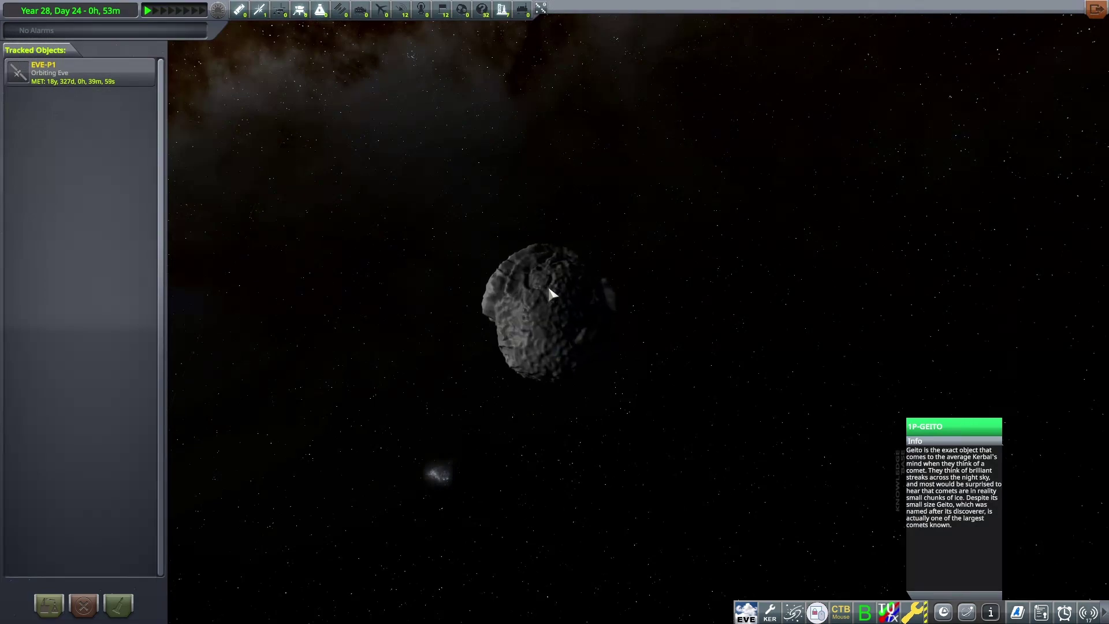
pyautogui.moveTo(547, 285)
pyautogui.mouseDown()
pyautogui.moveTo(604, 320)
pyautogui.moveTo(502, 283)
pyautogui.moveTo(391, 281)
pyautogui.moveTo(560, 246)
pyautogui.moveTo(582, 193)
pyautogui.moveTo(588, 289)
pyautogui.moveTo(545, 173)
pyautogui.moveTo(490, 360)
pyautogui.moveTo(728, 362)
pyautogui.mouseUp()
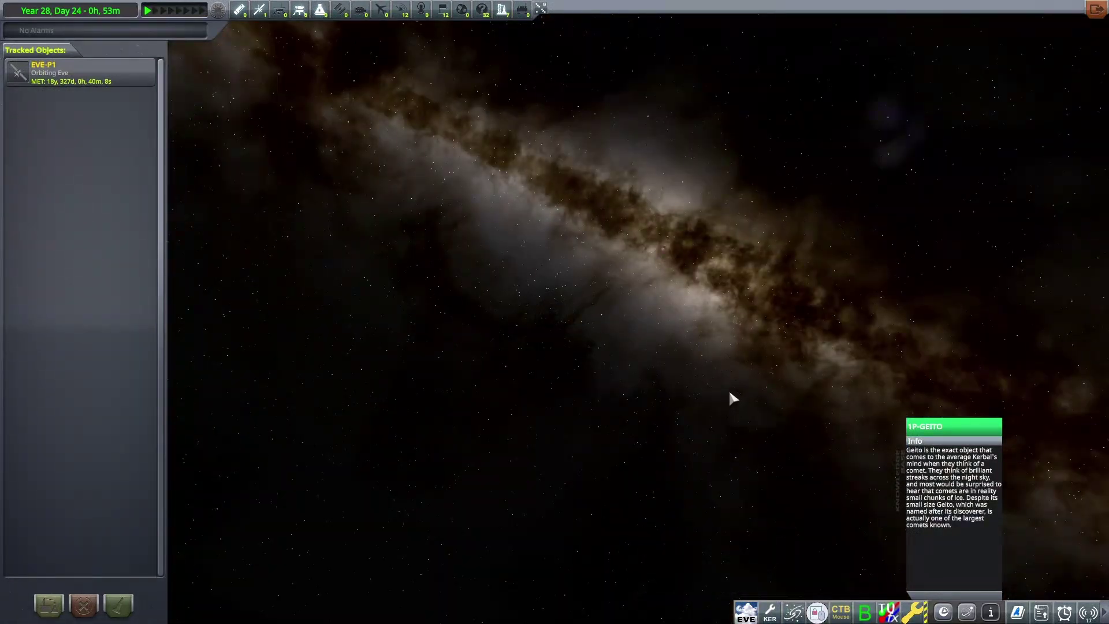
pyautogui.scroll(-5, 730, 386)
pyautogui.moveTo(730, 385)
pyautogui.mouseDown()
pyautogui.moveTo(637, 34)
pyautogui.moveTo(459, 289)
pyautogui.mouseUp()
pyautogui.scroll(-3, 317, 272)
pyautogui.moveTo(658, 254); pyautogui.dragTo(526, 295)
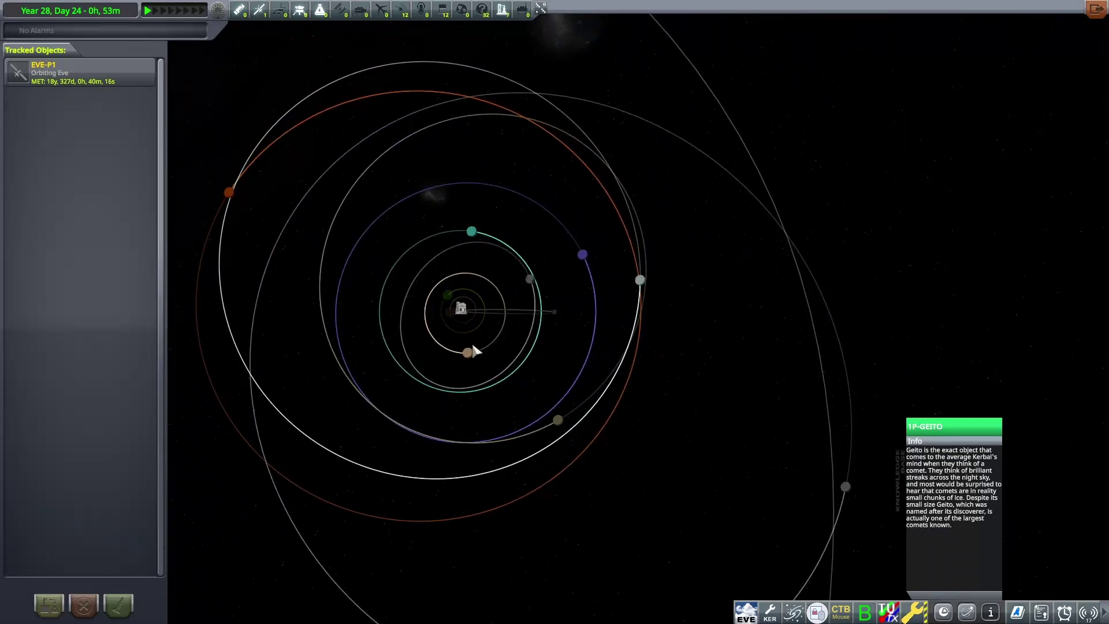
pyautogui.moveTo(645, 287)
pyautogui.mouseDown()
pyautogui.moveTo(361, 272)
pyautogui.moveTo(293, 153)
pyautogui.mouseUp()
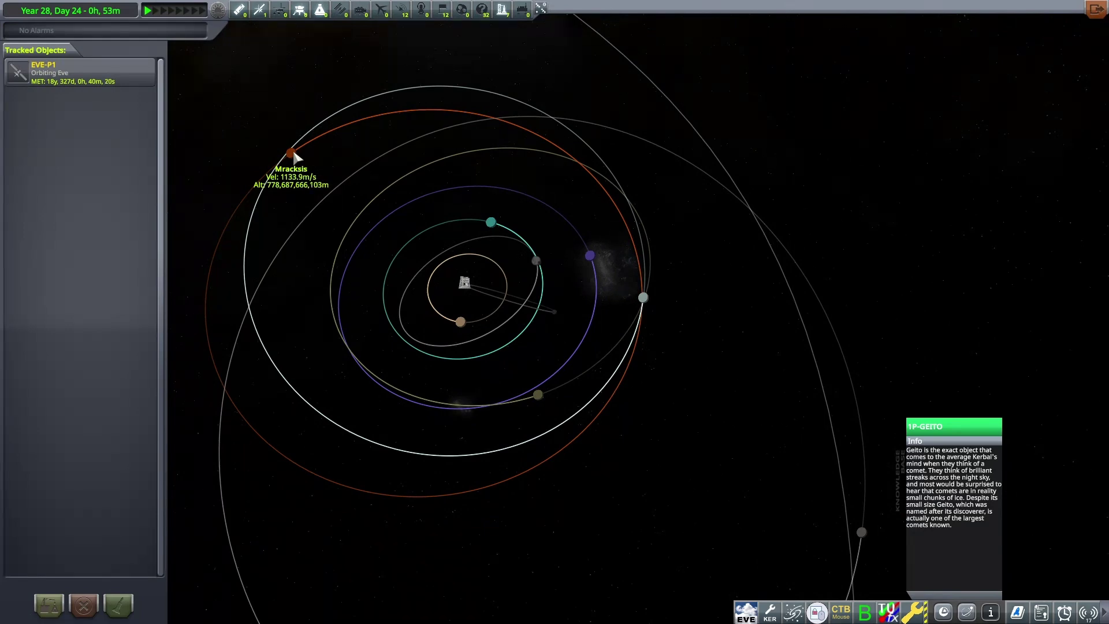
# - Focus on Mracksis and pitch the camera to view its whole orbit ellipse
pyautogui.doubleClick(293, 153)
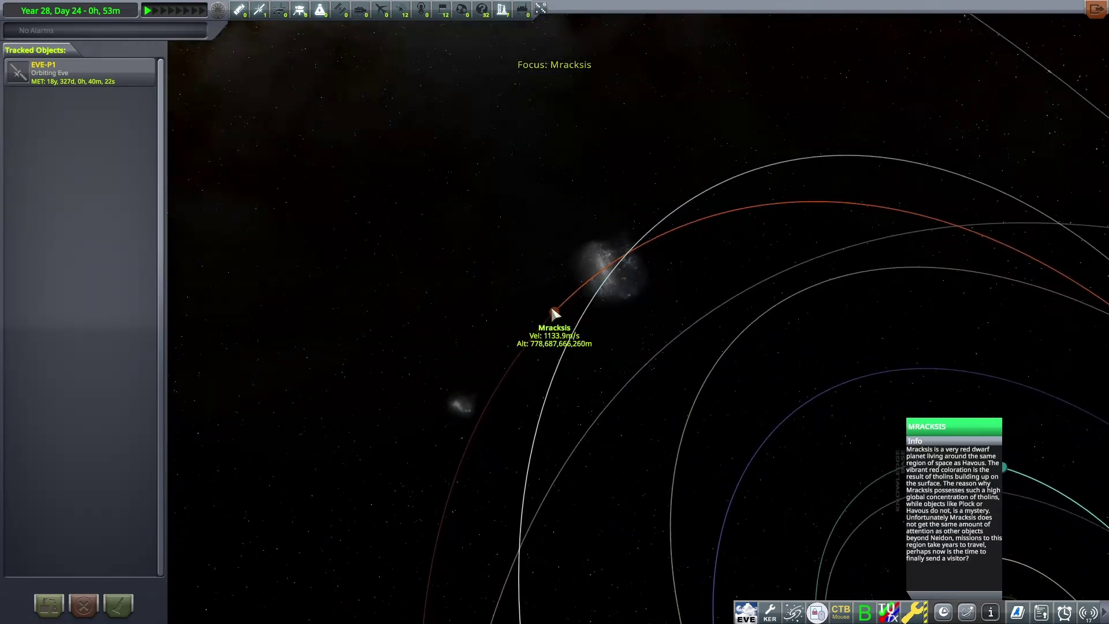
pyautogui.press('Down')
pyautogui.press('Down')
pyautogui.press('Down')
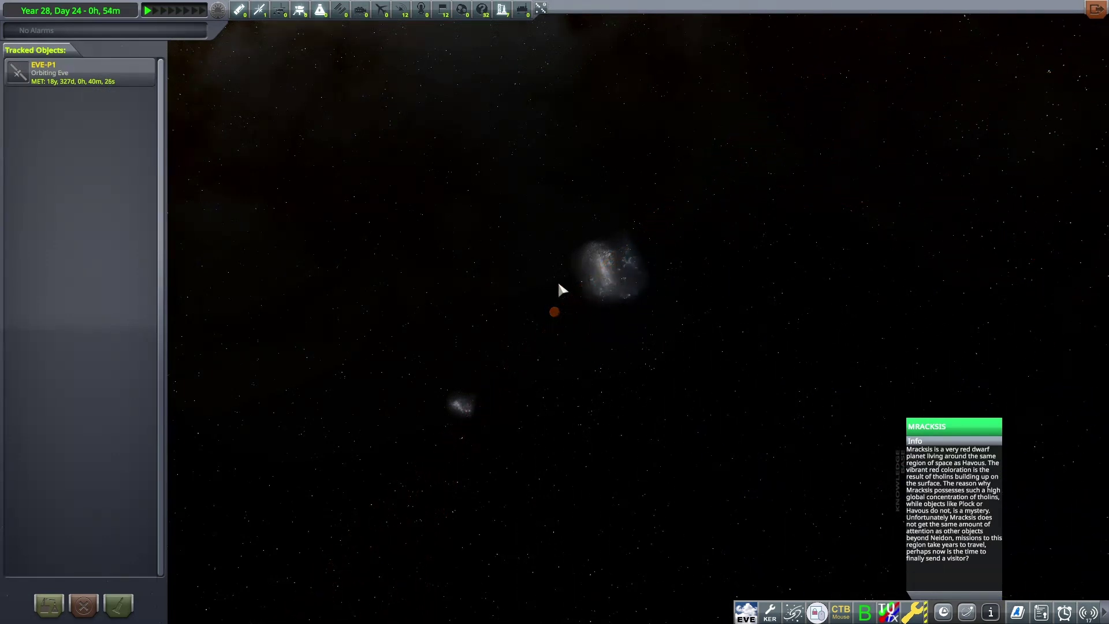
pyautogui.scroll(5, 559, 289)
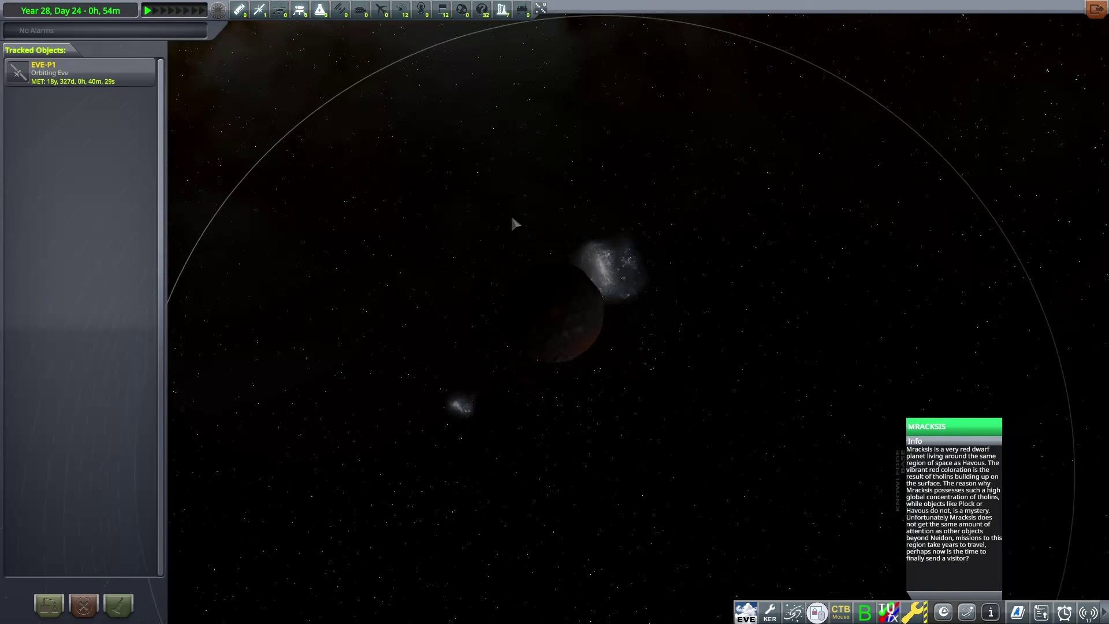
pyautogui.press('Down')
pyautogui.press('Down')
pyautogui.press('Down')
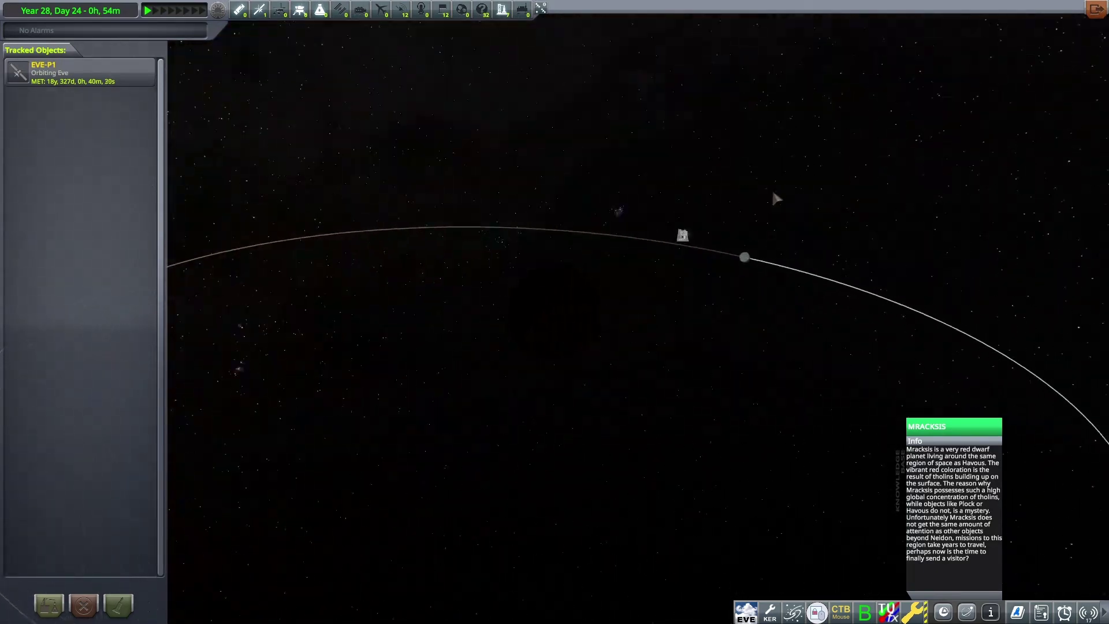
pyautogui.moveTo(821, 202)
pyautogui.mouseDown()
pyautogui.moveTo(1027, 221)
pyautogui.moveTo(535, 320)
pyautogui.moveTo(411, 317)
pyautogui.moveTo(718, 354)
pyautogui.mouseUp()
# - Focus on the moon Flake and orbit around it with the Milky Way behind
pyautogui.doubleClick(763, 404)
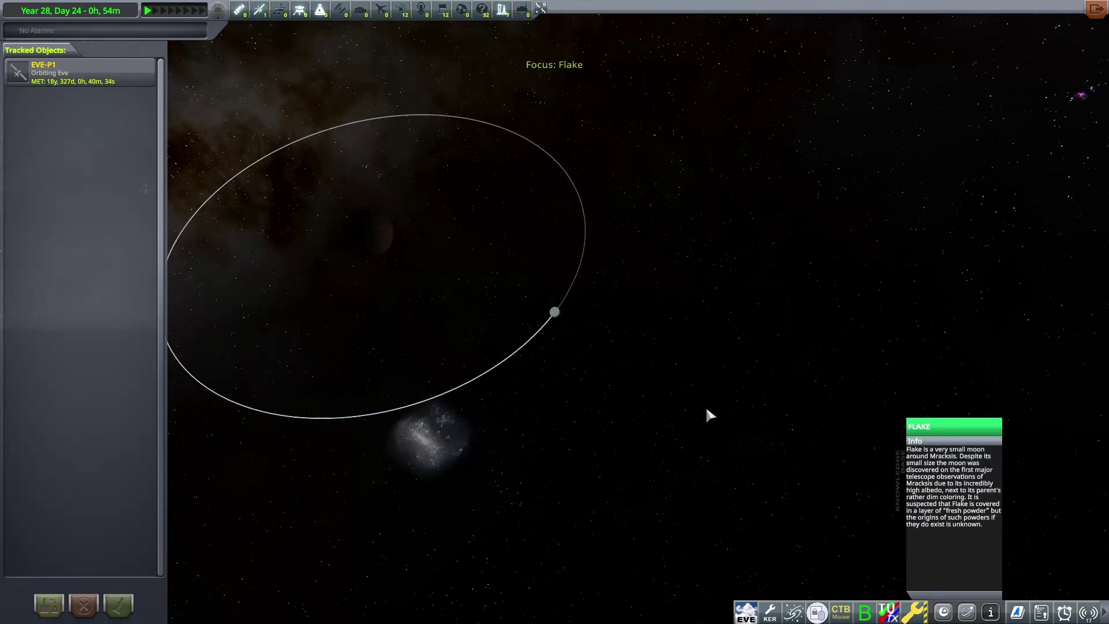
pyautogui.scroll(3, 686, 328)
pyautogui.scroll(2, 686, 329)
pyautogui.scroll(2, 686, 329)
pyautogui.scroll(2, 685, 328)
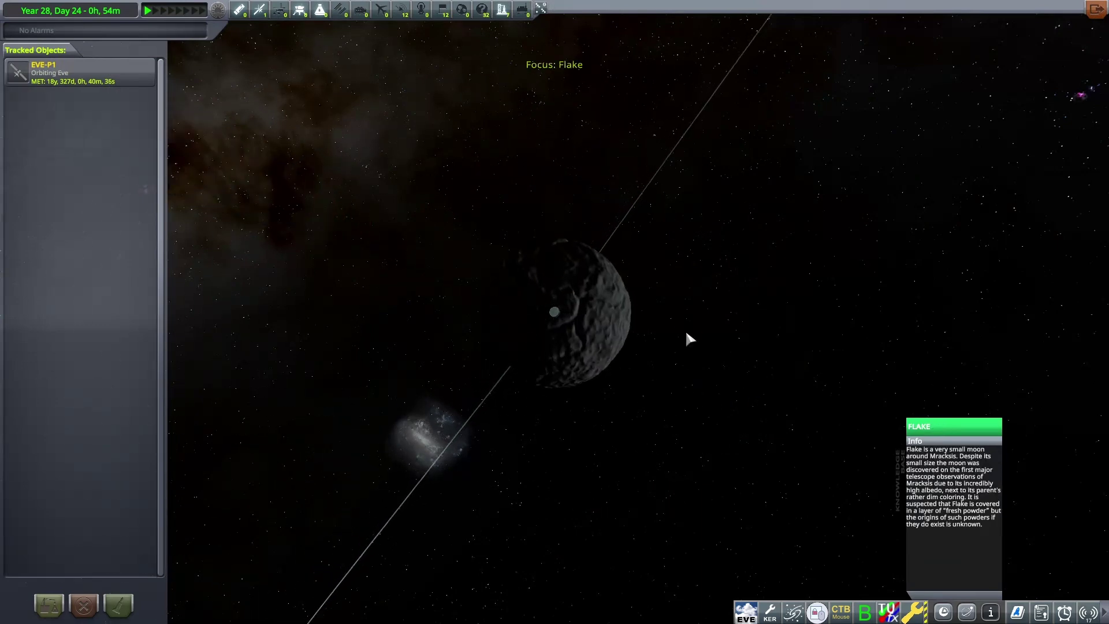
pyautogui.moveTo(686, 333)
pyautogui.mouseDown()
pyautogui.moveTo(578, 248)
pyautogui.moveTo(588, 298)
pyautogui.mouseUp()
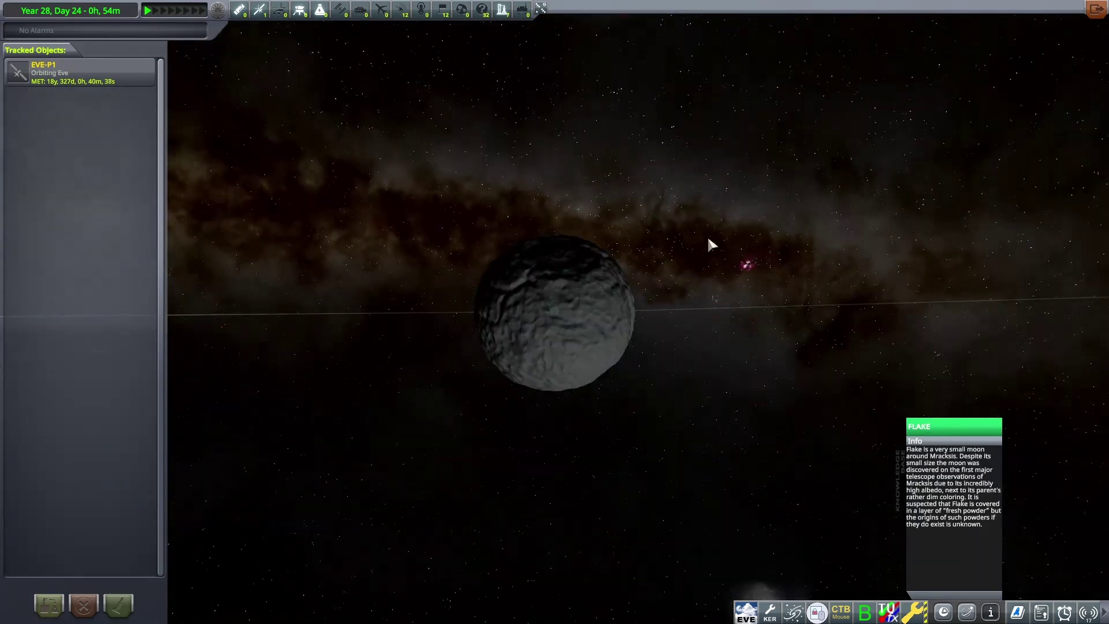
pyautogui.moveTo(734, 254)
pyautogui.mouseDown()
pyautogui.moveTo(642, 323)
pyautogui.moveTo(582, 337)
pyautogui.moveTo(520, 282)
pyautogui.moveTo(554, 354)
pyautogui.mouseUp()
pyautogui.scroll(-2, 580, 330)
pyautogui.scroll(-3, 555, 354)
pyautogui.scroll(-3, 540, 315)
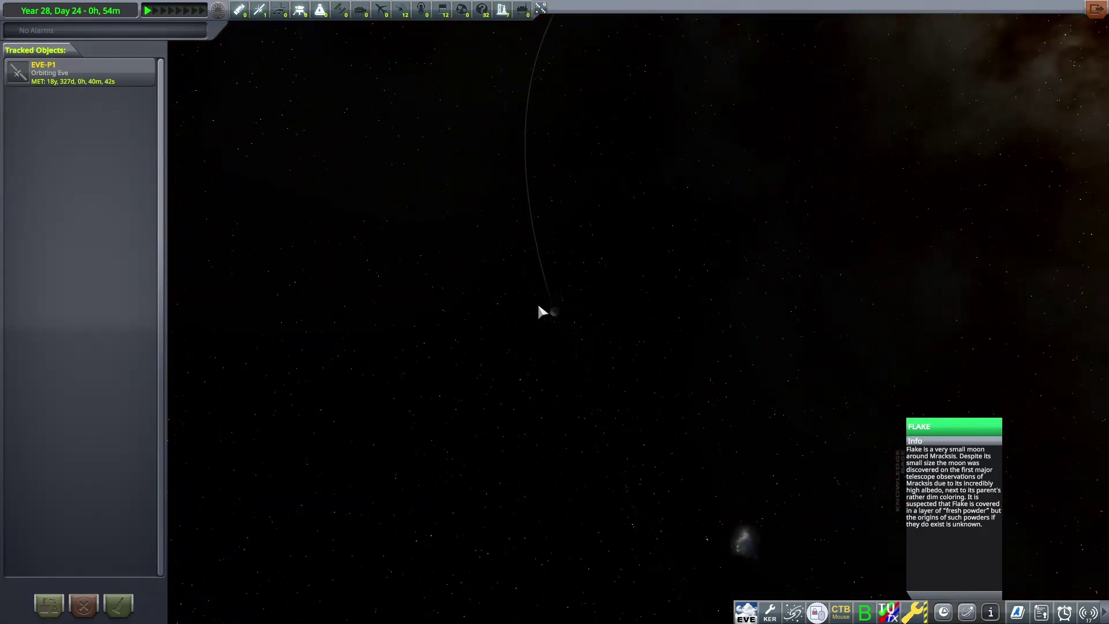
pyautogui.scroll(-3, 538, 306)
pyautogui.scroll(-2, 539, 291)
pyautogui.scroll(-3, 572, 284)
pyautogui.scroll(-3, 572, 285)
# - Tilt and rotate the solar system view so the planetary orbits appear inclined
pyautogui.moveTo(482, 292); pyautogui.dragTo(609, 194)
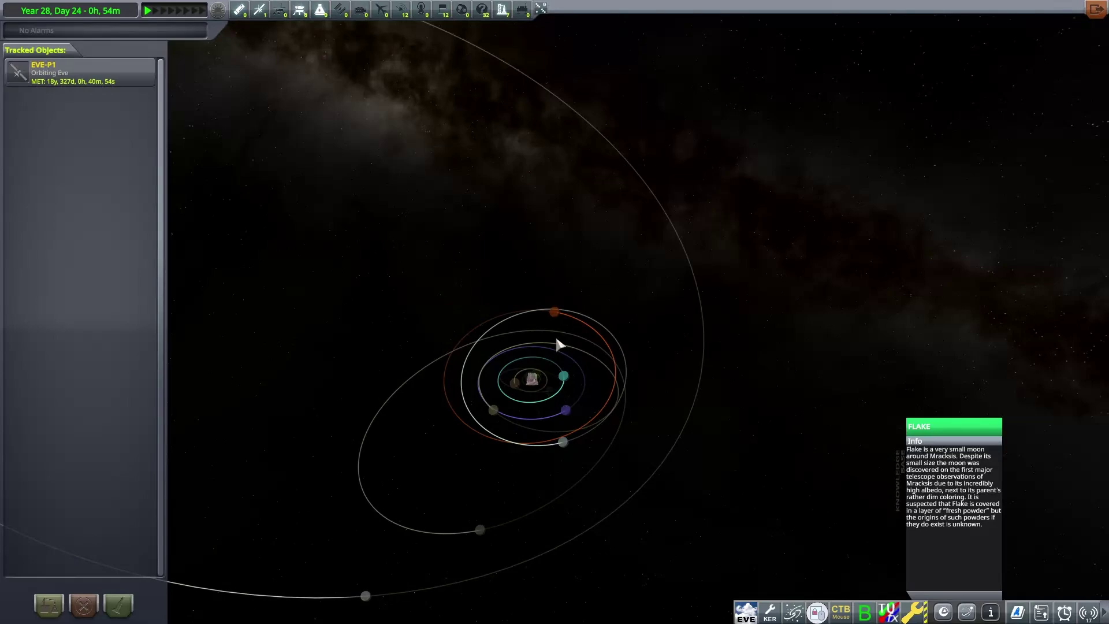
pyautogui.moveTo(539, 372)
pyautogui.mouseDown()
pyautogui.moveTo(495, 454)
pyautogui.moveTo(519, 343)
pyautogui.mouseUp()
pyautogui.scroll(3, 438, 234)
pyautogui.scroll(2, 437, 239)
pyautogui.moveTo(439, 240)
pyautogui.mouseDown()
pyautogui.moveTo(671, 339)
pyautogui.moveTo(597, 389)
pyautogui.moveTo(636, 304)
pyautogui.moveTo(765, 365)
pyautogui.moveTo(1018, 332)
pyautogui.mouseUp()
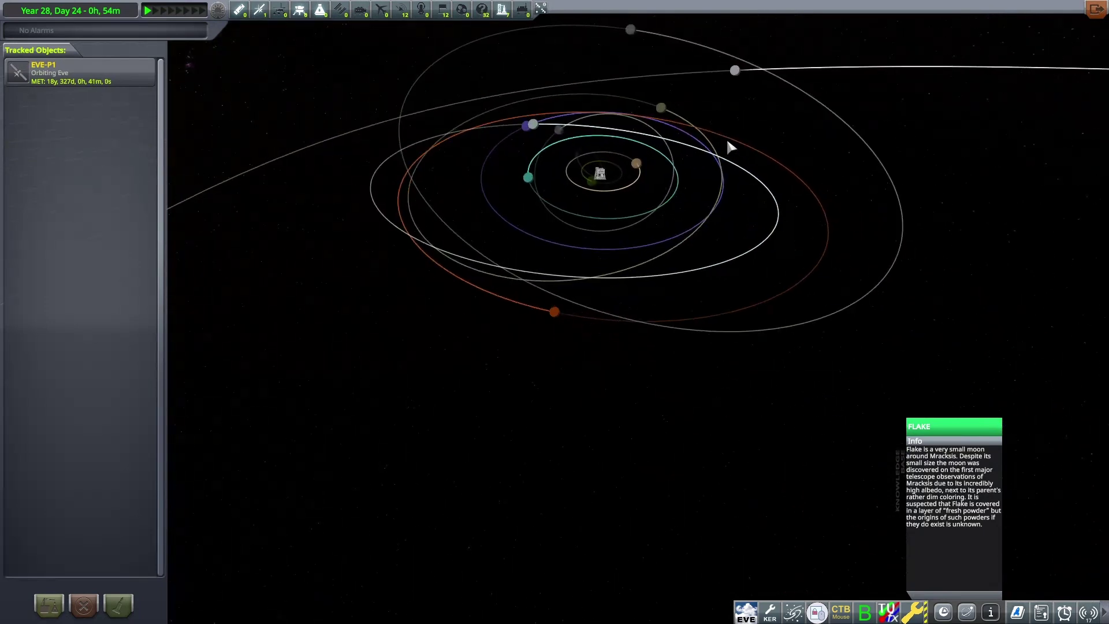
# - Focus the map on Plock, then on comet 1P-Gelto, rotating around each
pyautogui.doubleClick(663, 111)
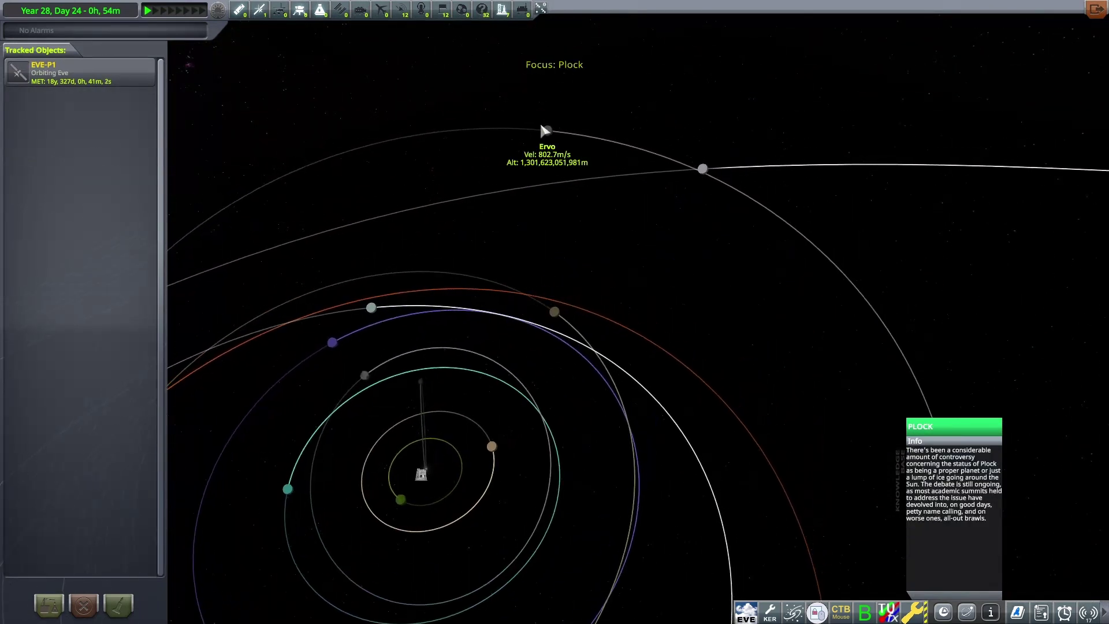
pyautogui.moveTo(703, 171); pyautogui.dragTo(416, 310)
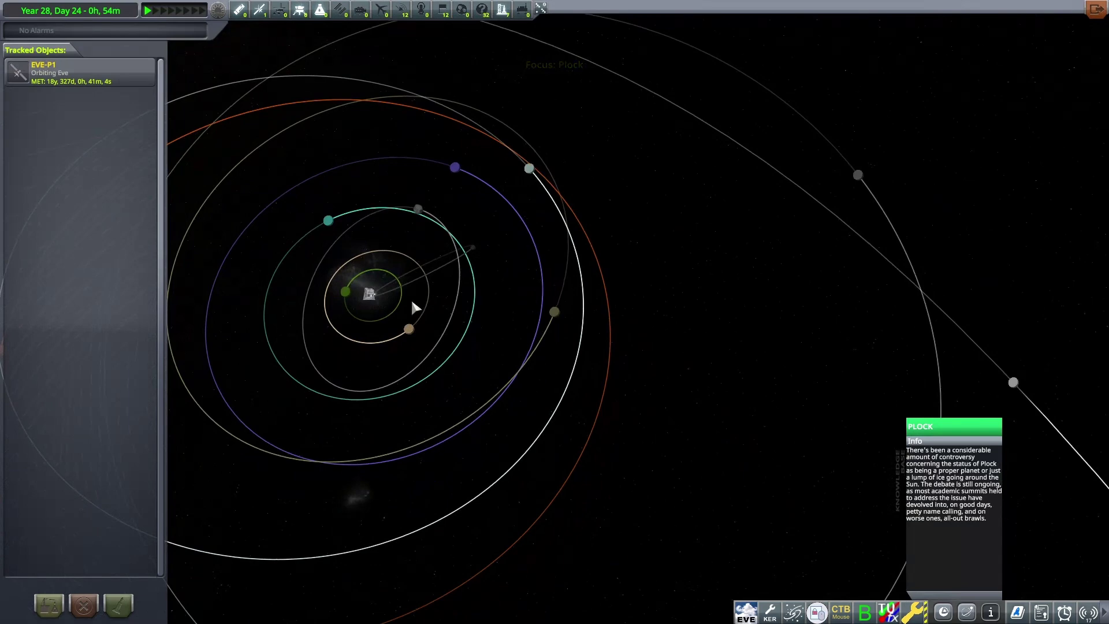
pyautogui.doubleClick(471, 247)
pyautogui.moveTo(412, 368)
pyautogui.mouseDown()
pyautogui.moveTo(227, 386)
pyautogui.moveTo(249, 261)
pyautogui.mouseUp()
# - Focus on Dres, then Moho, tilting the solar system back to a top-down view
pyautogui.doubleClick(204, 248)
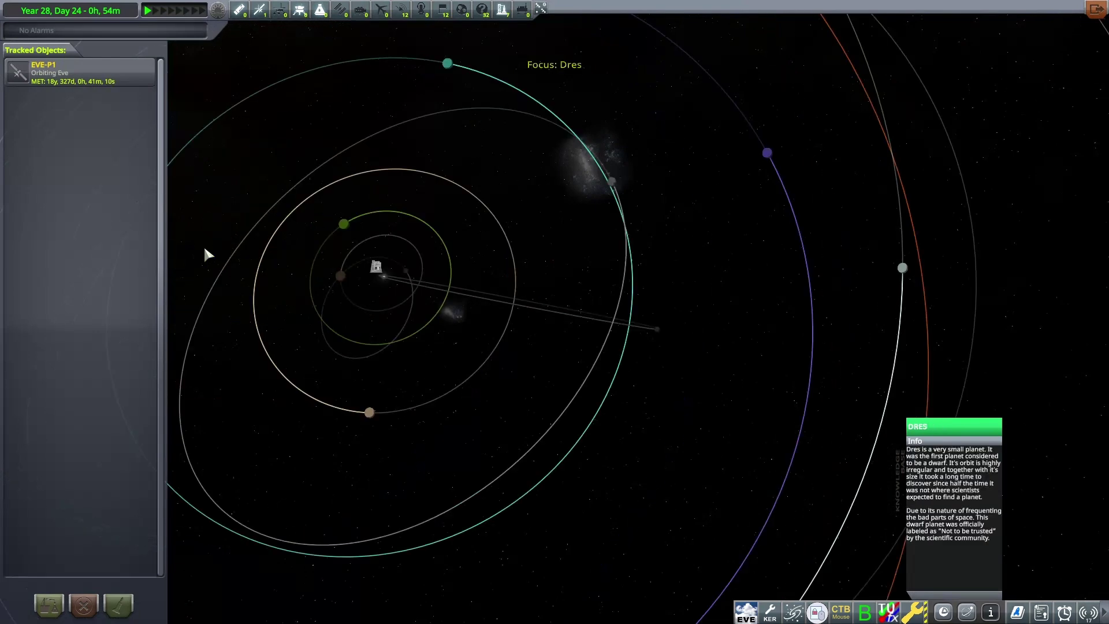
pyautogui.moveTo(389, 366)
pyautogui.mouseDown()
pyautogui.moveTo(530, 233)
pyautogui.moveTo(770, 191)
pyautogui.mouseUp()
pyautogui.doubleClick(831, 210)
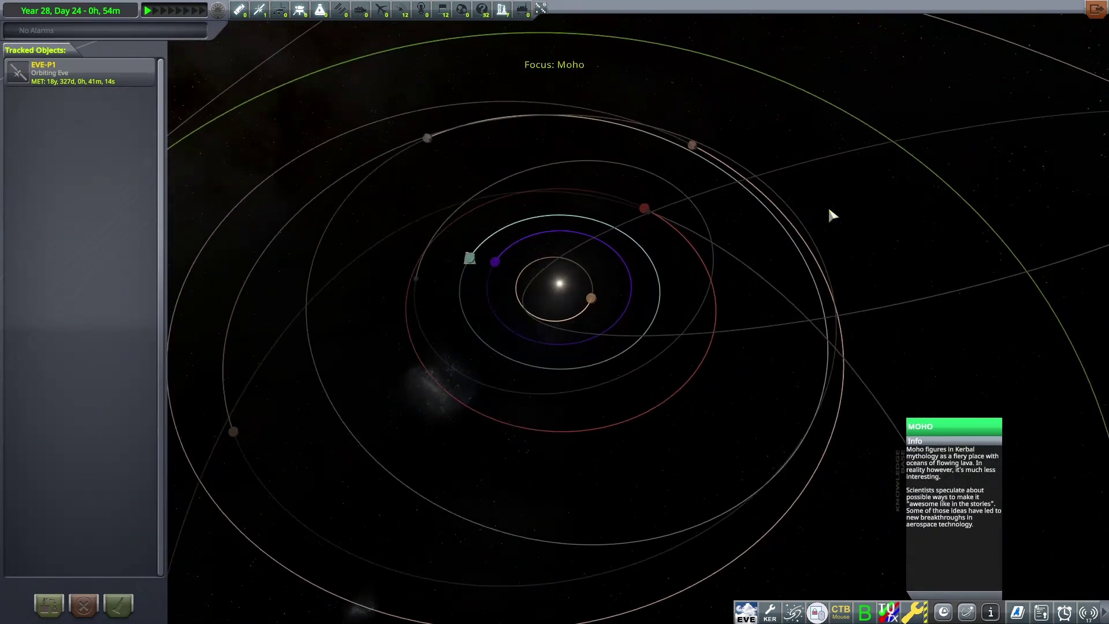
pyautogui.scroll(3, 520, 381)
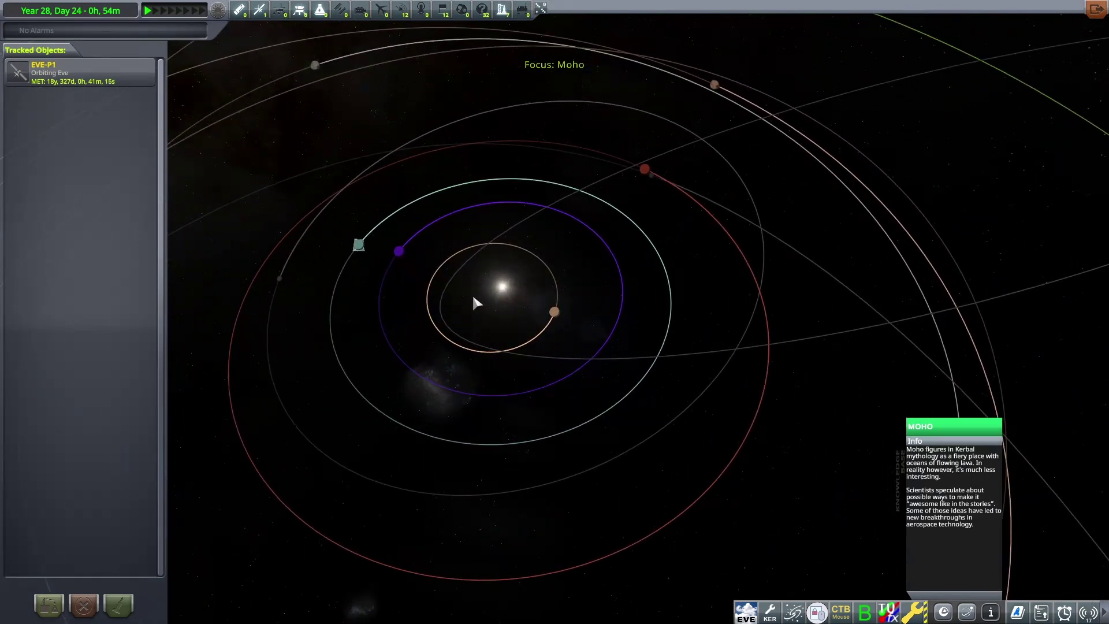
pyautogui.scroll(-5, 556, 310)
pyautogui.scroll(-3, 548, 282)
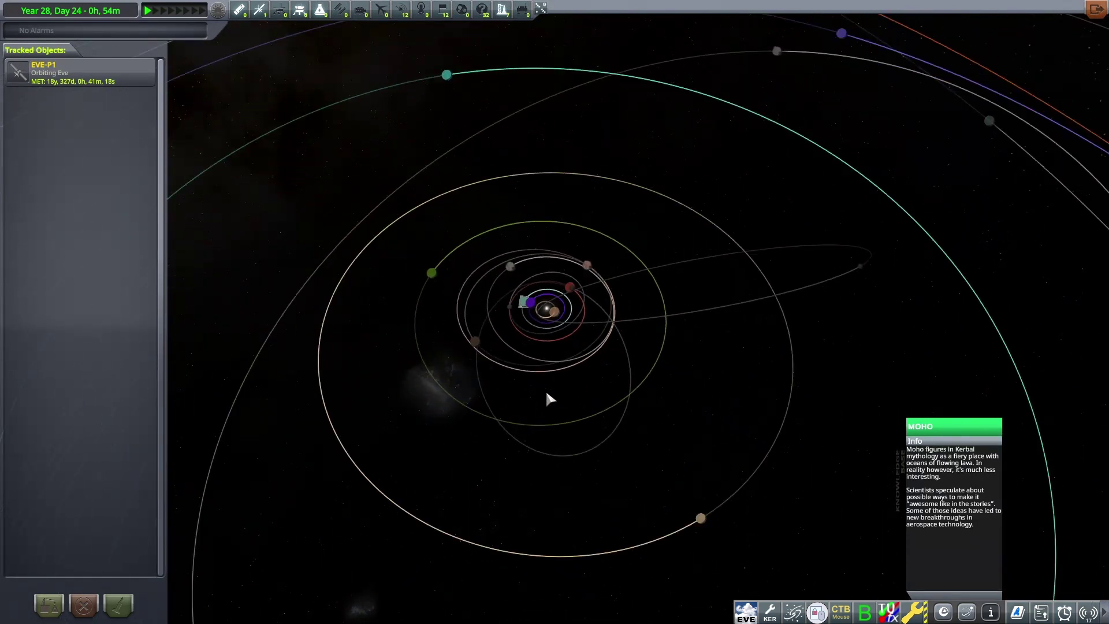
pyautogui.scroll(-3, 546, 367)
pyautogui.scroll(-3, 559, 364)
pyautogui.scroll(-3, 618, 355)
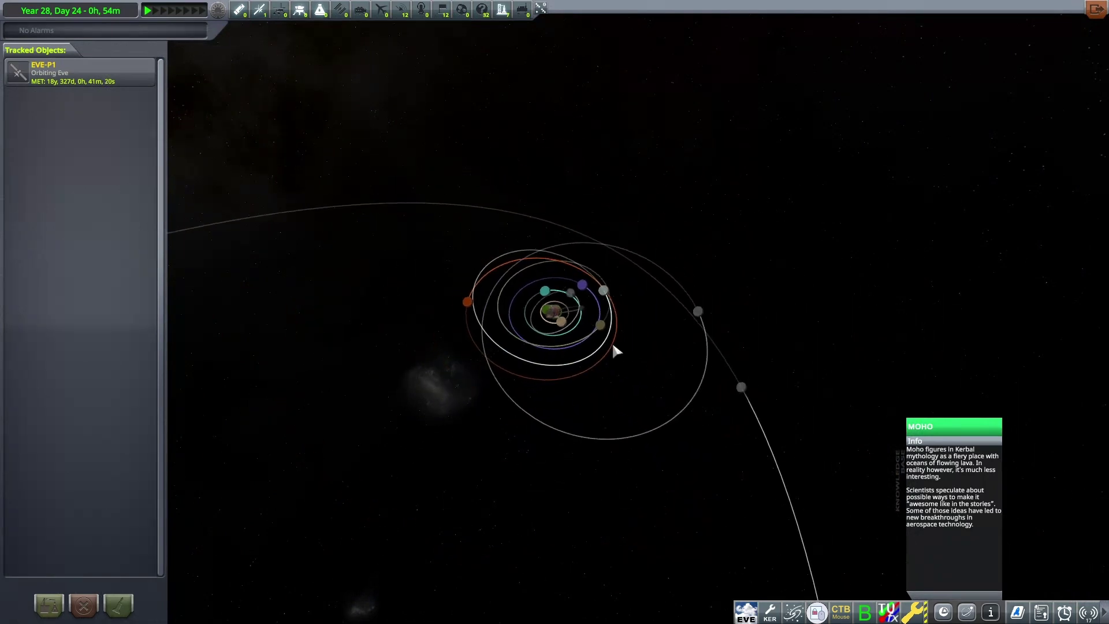
pyautogui.scroll(3, 622, 343)
pyautogui.scroll(3, 579, 349)
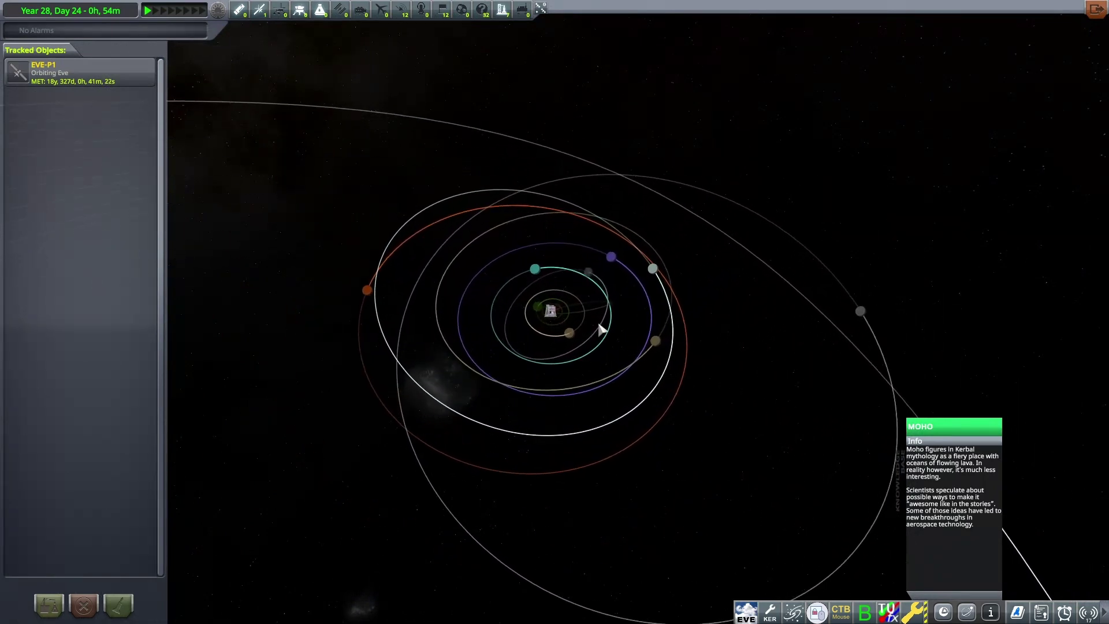
pyautogui.moveTo(654, 317)
pyautogui.mouseDown()
pyautogui.moveTo(617, 296)
pyautogui.moveTo(603, 392)
pyautogui.mouseUp()
pyautogui.scroll(3, 637, 280)
pyautogui.moveTo(636, 280); pyautogui.dragTo(537, 473)
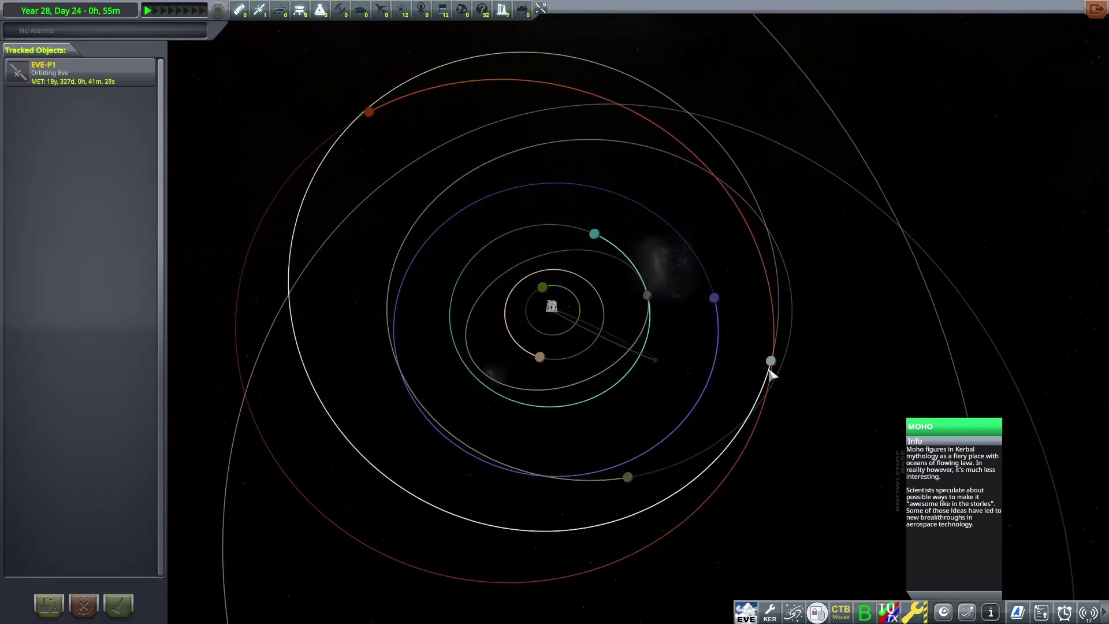
# - Focus the map on the ringed planet Havous, then on its moon Kal
pyautogui.doubleClick(771, 362)
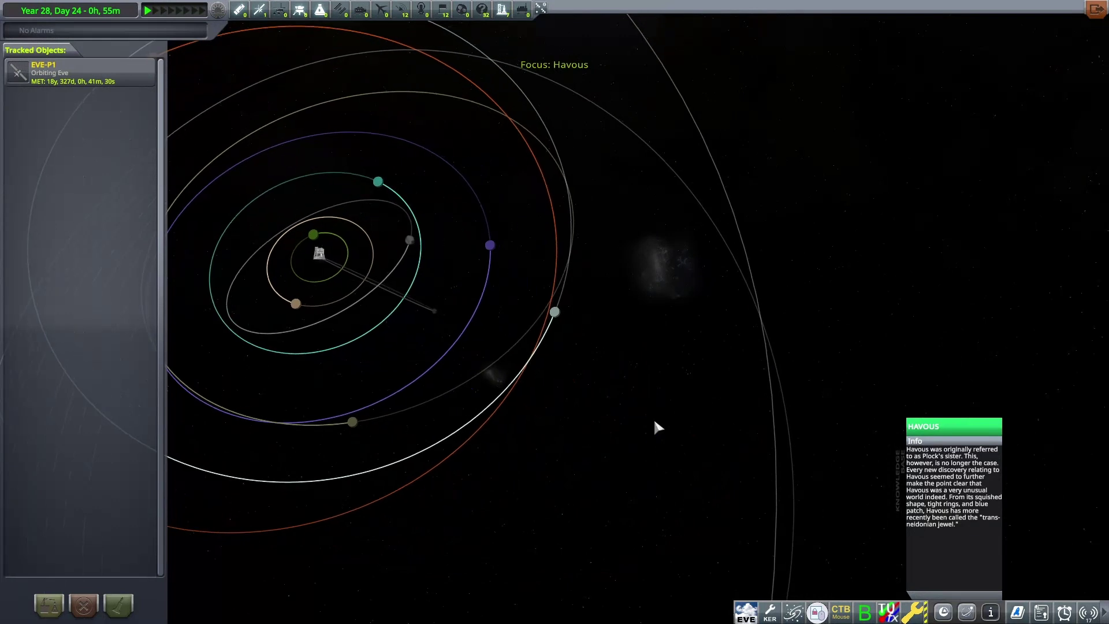
pyautogui.doubleClick(549, 349)
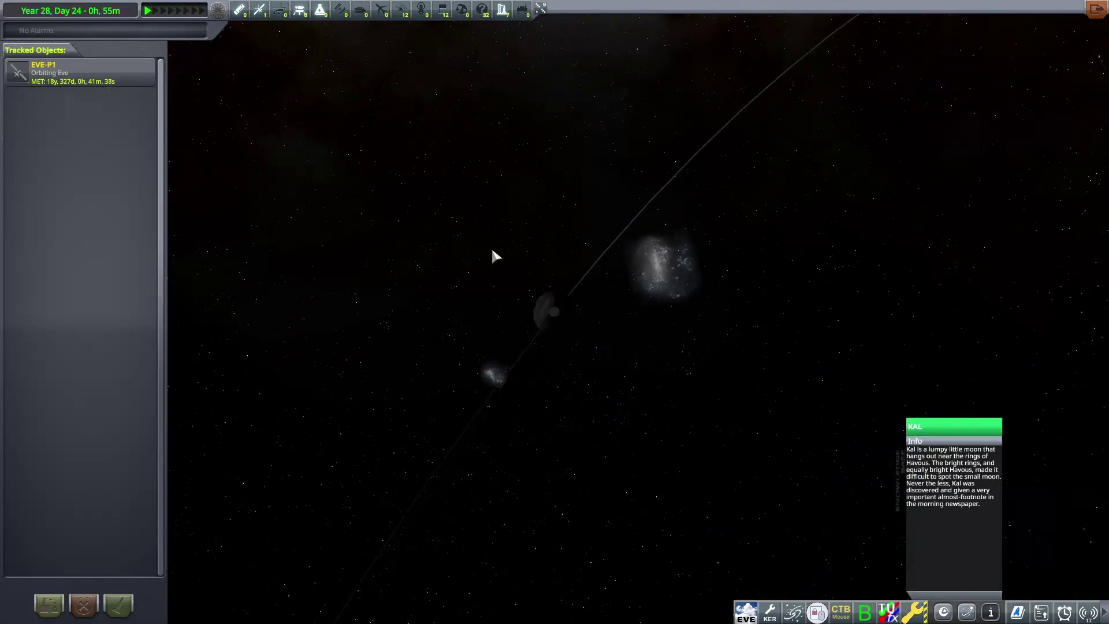
pyautogui.scroll(-10, 630, 296)
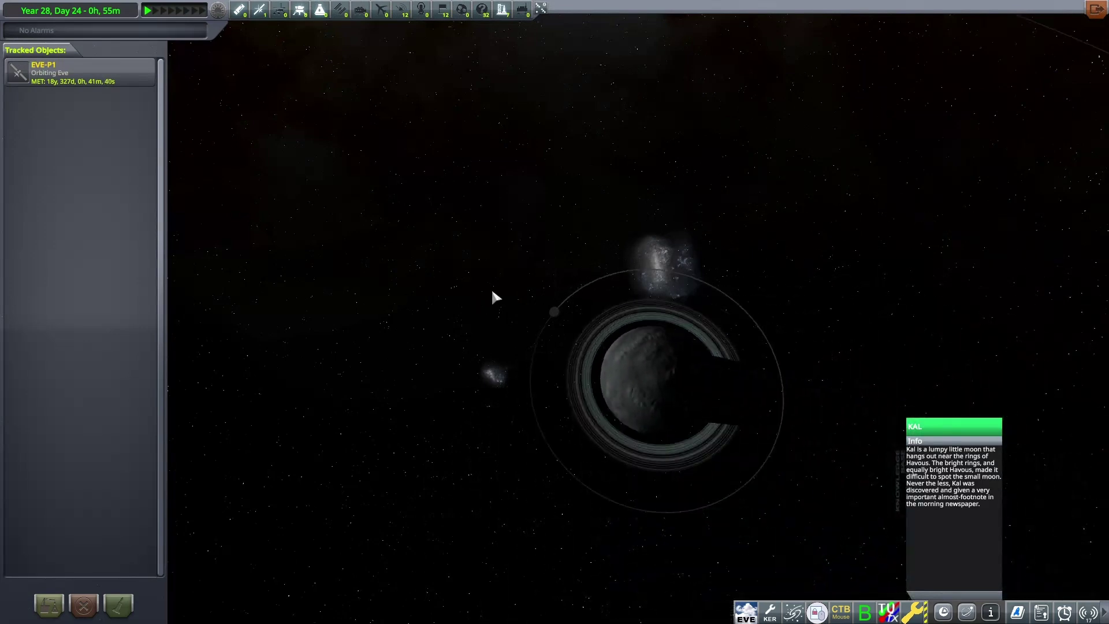
pyautogui.scroll(-5, 500, 261)
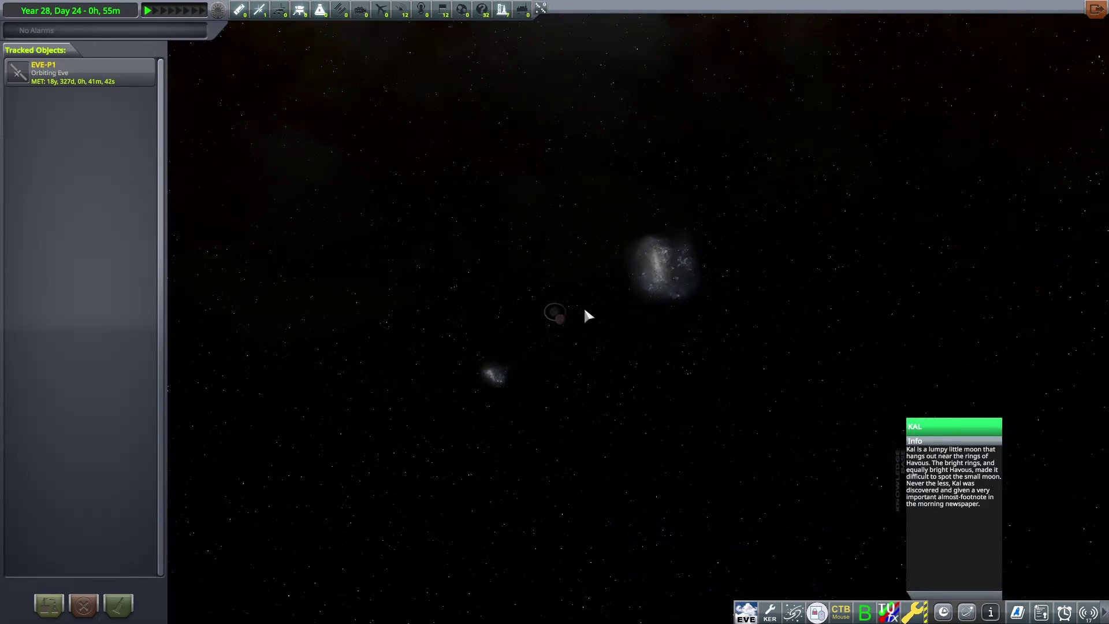
# - Focus on Ki'Ki and tilt the view out over Havous's moon orbits
pyautogui.doubleClick(563, 323)
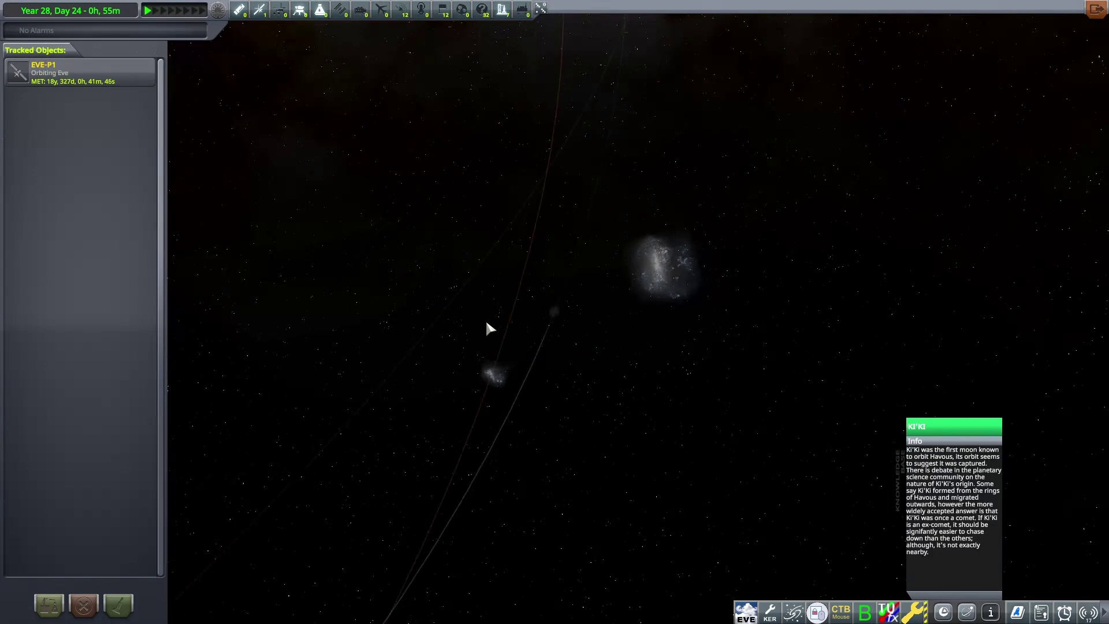
pyautogui.moveTo(486, 328)
pyautogui.mouseDown()
pyautogui.moveTo(612, 320)
pyautogui.moveTo(404, 298)
pyautogui.moveTo(347, 311)
pyautogui.moveTo(564, 321)
pyautogui.moveTo(475, 384)
pyautogui.mouseUp()
pyautogui.scroll(3, 486, 331)
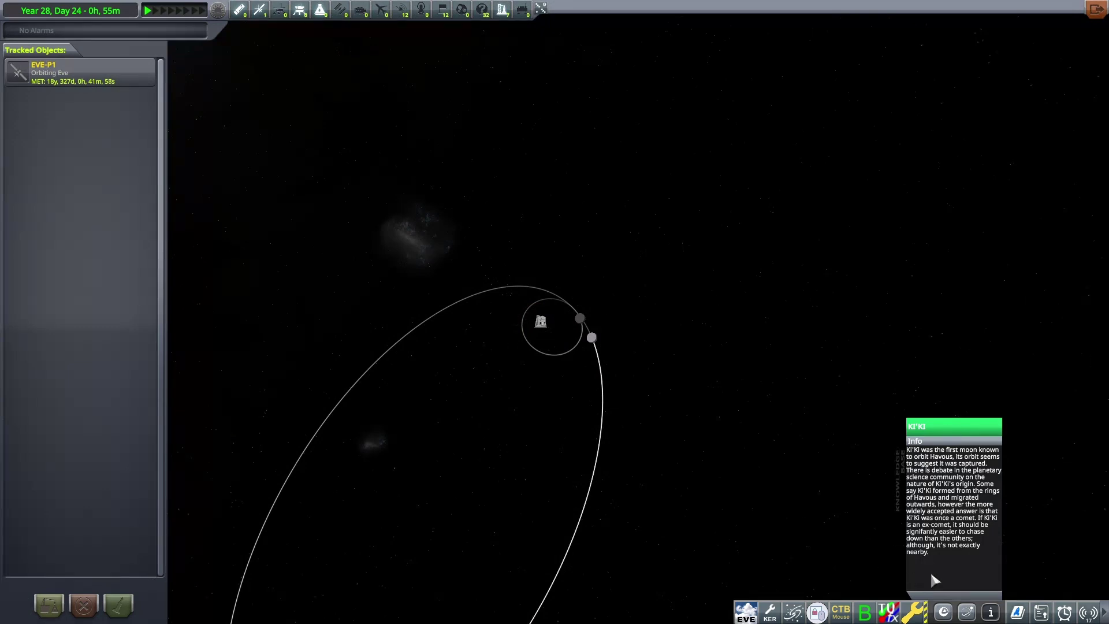
pyautogui.scroll(-3, 597, 405)
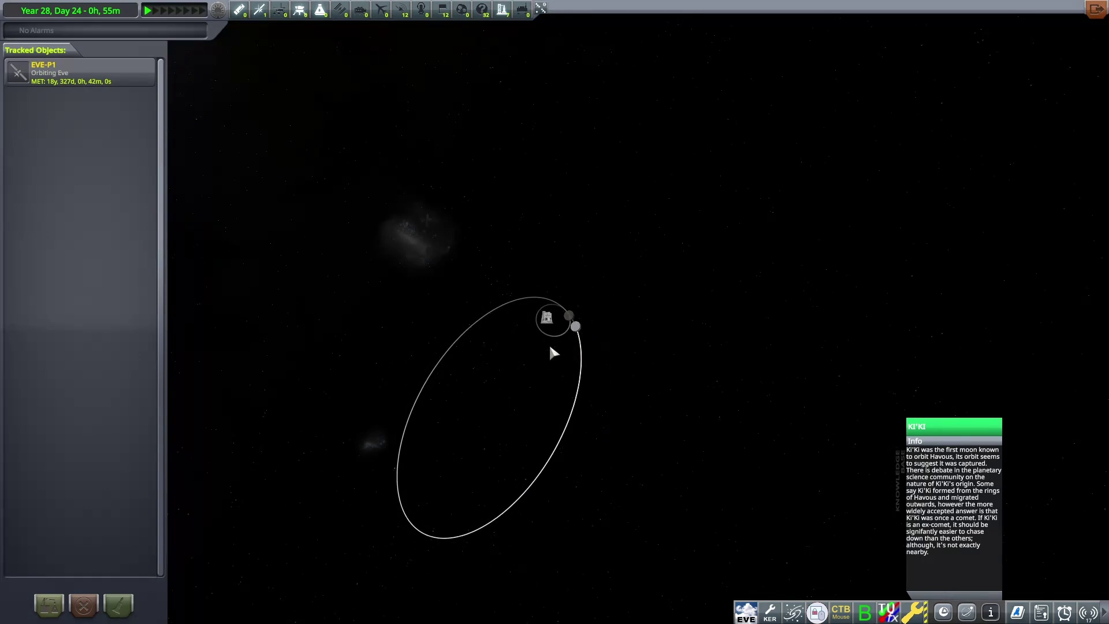
pyautogui.moveTo(527, 352)
pyautogui.mouseDown()
pyautogui.moveTo(581, 370)
pyautogui.moveTo(488, 397)
pyautogui.moveTo(563, 258)
pyautogui.moveTo(842, 359)
pyautogui.moveTo(671, 414)
pyautogui.moveTo(610, 369)
pyautogui.moveTo(473, 395)
pyautogui.moveTo(368, 399)
pyautogui.moveTo(392, 378)
pyautogui.mouseUp()
pyautogui.scroll(2, 672, 413)
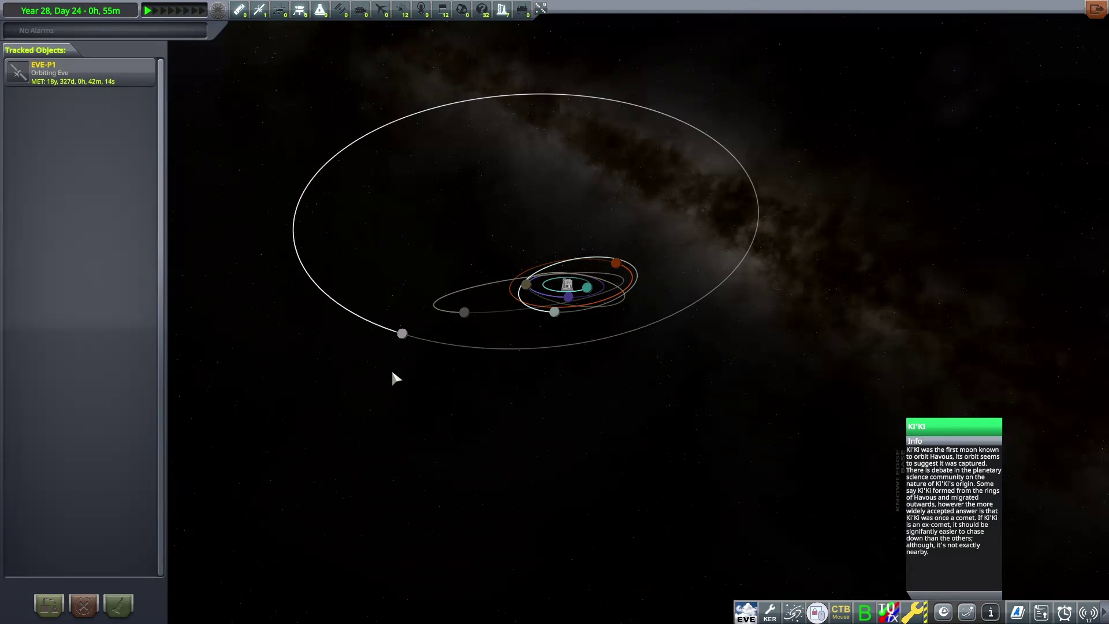
pyautogui.scroll(3, 392, 373)
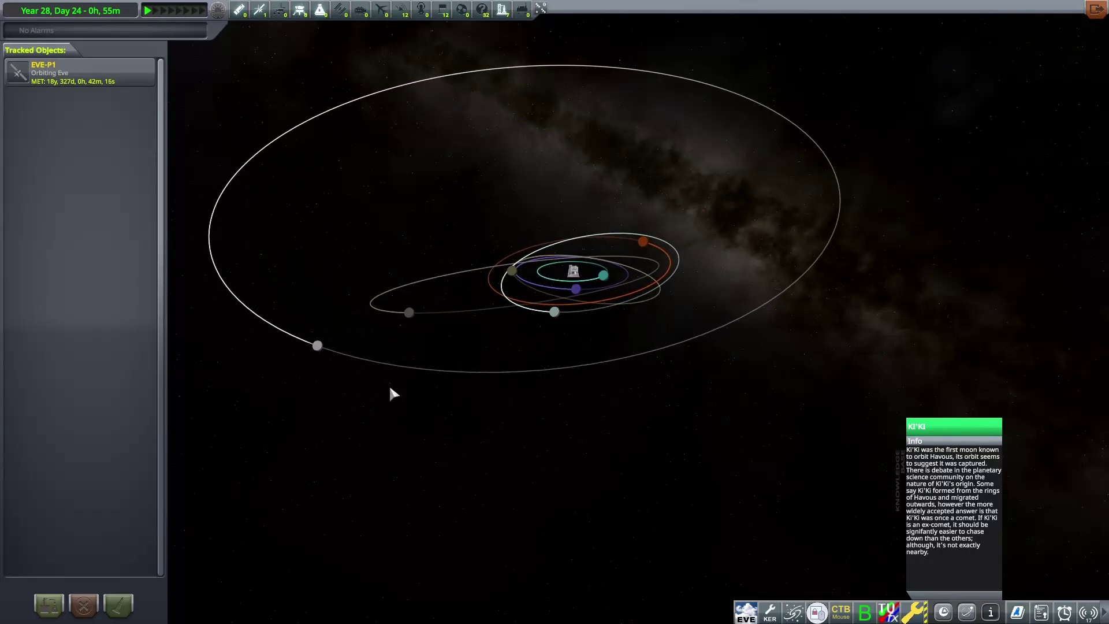